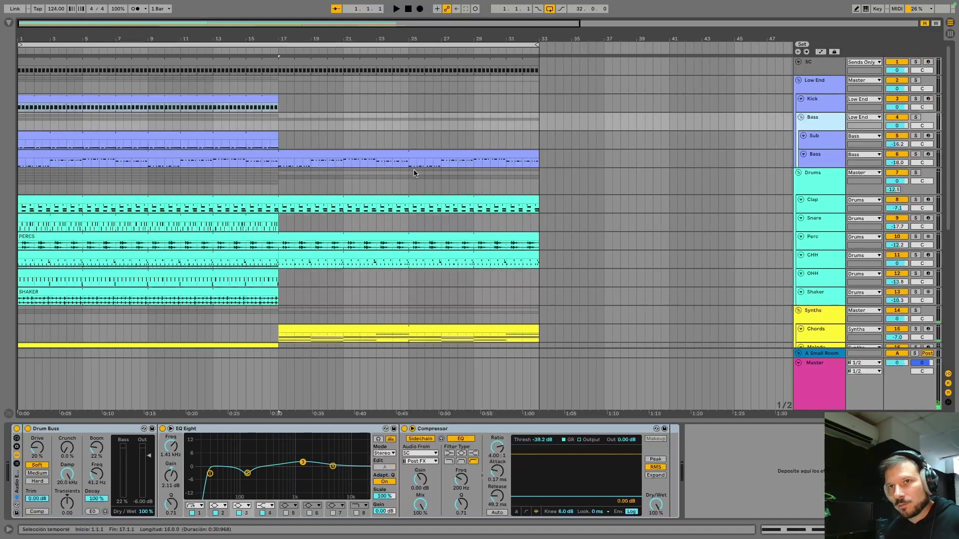
Examine the Sub clip's notes in an enlarged note editor, auditioning E1, and open the Bass clip's notes for comparison
click(221, 136)
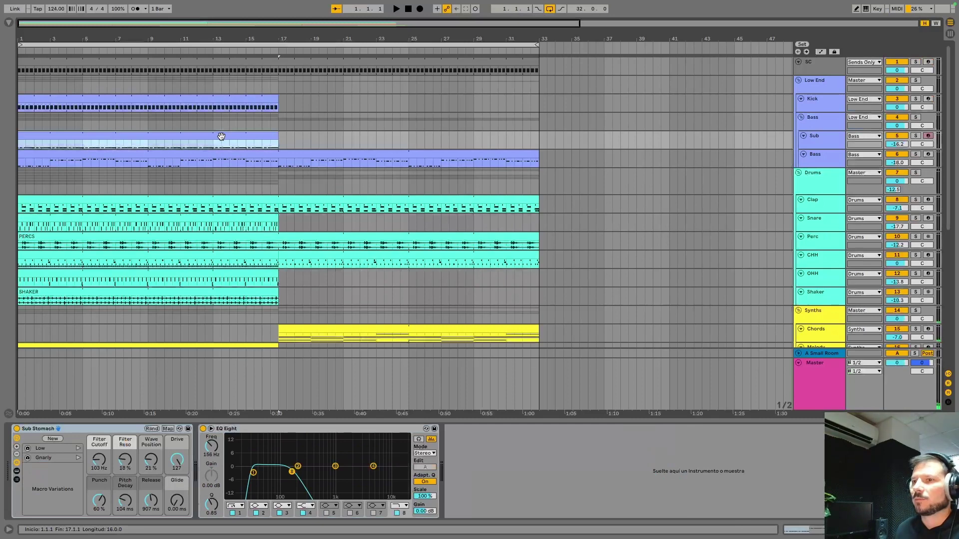
double_click(221, 137)
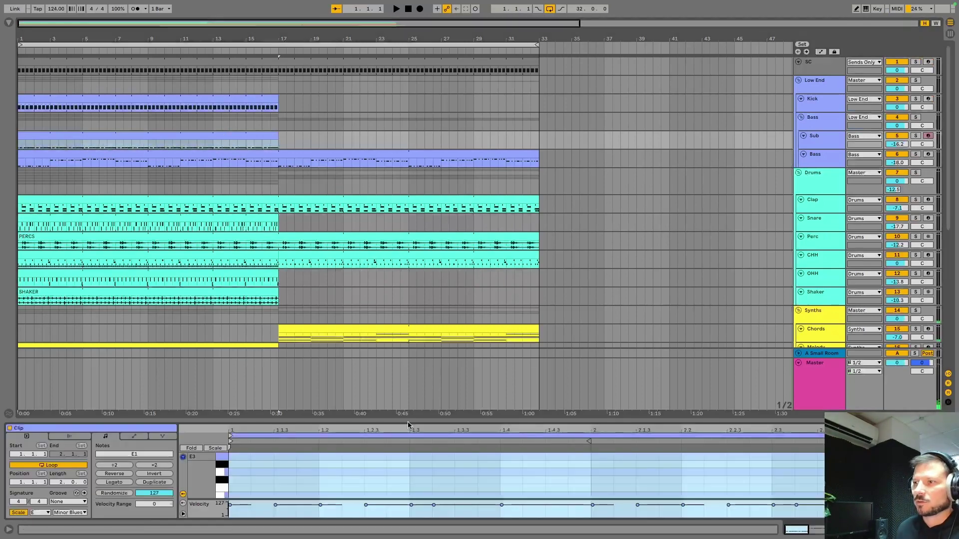
mouse_move(407, 420)
mouse_down()
mouse_move(407, 353)
mouse_move(409, 399)
mouse_up()
scroll(248, 432, up, 4)
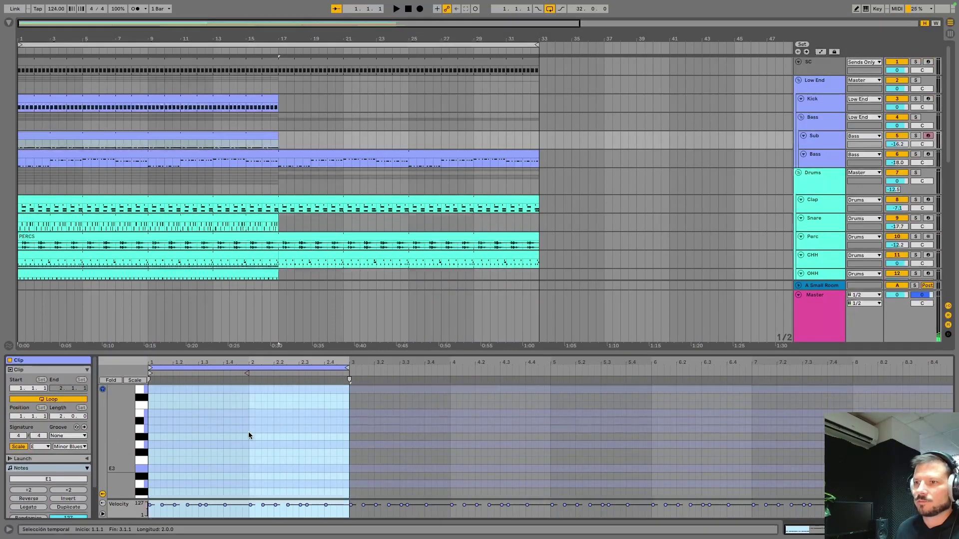
scroll(249, 435, down, 8)
scroll(250, 434, up, 3)
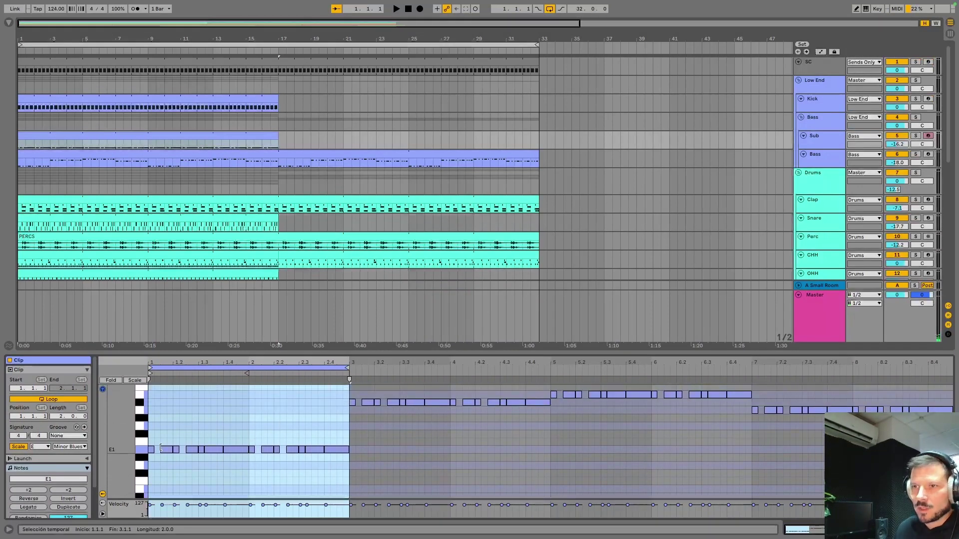
click(141, 452)
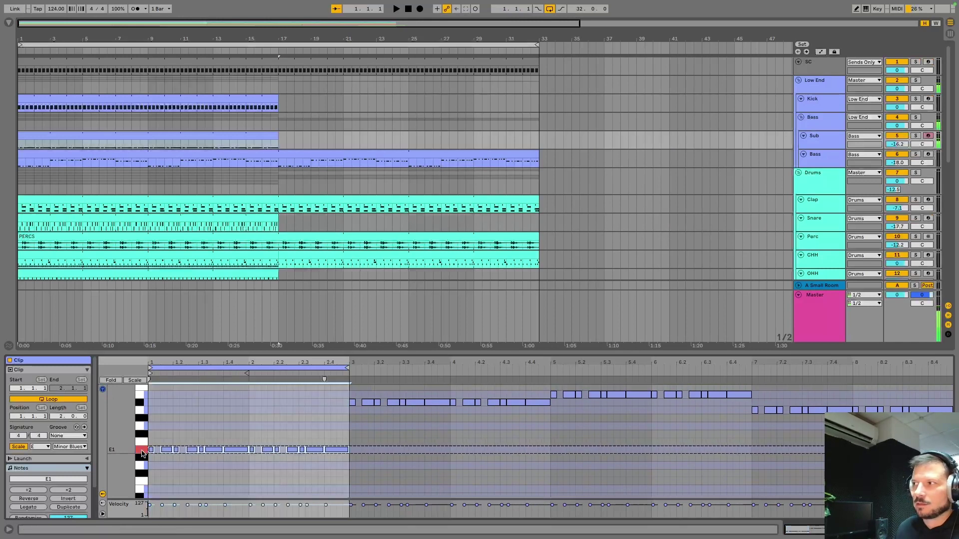
click(150, 442)
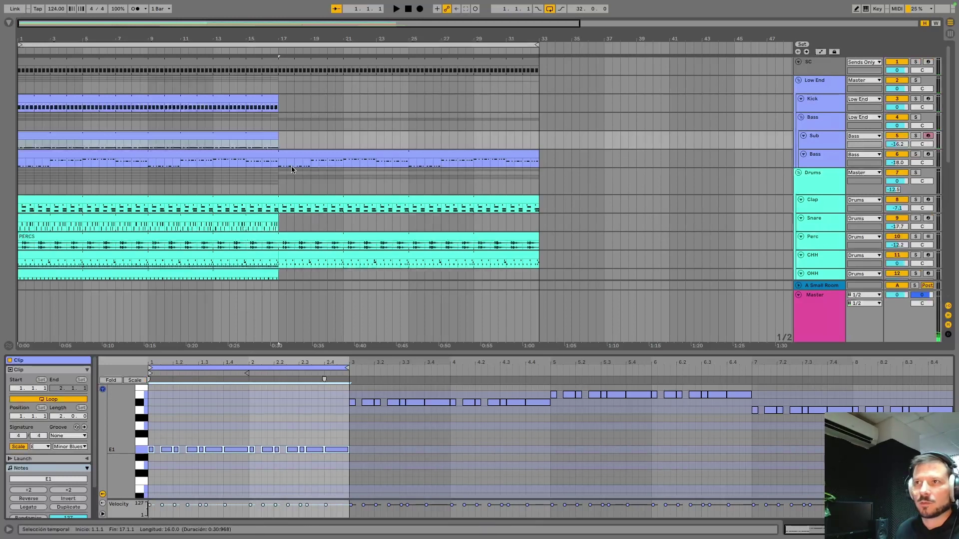
click(278, 155)
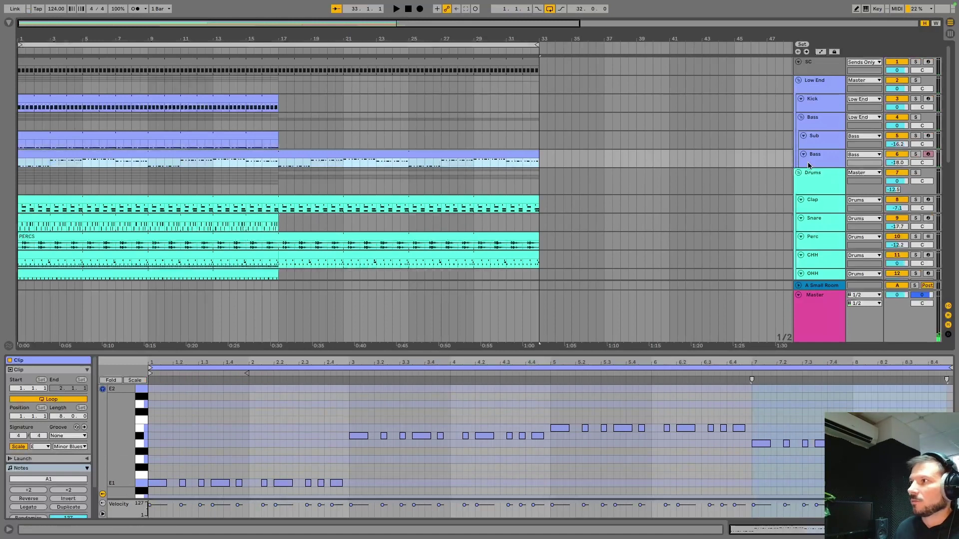
Review the Sub track's devices and the Bass track's Wetatable settings for Osc 2 and Env 2
click(823, 134)
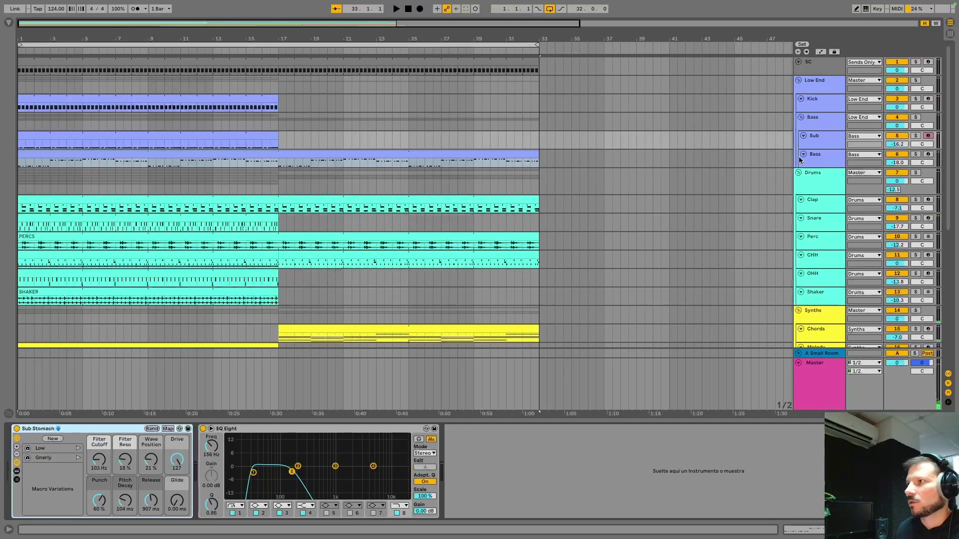
click(816, 158)
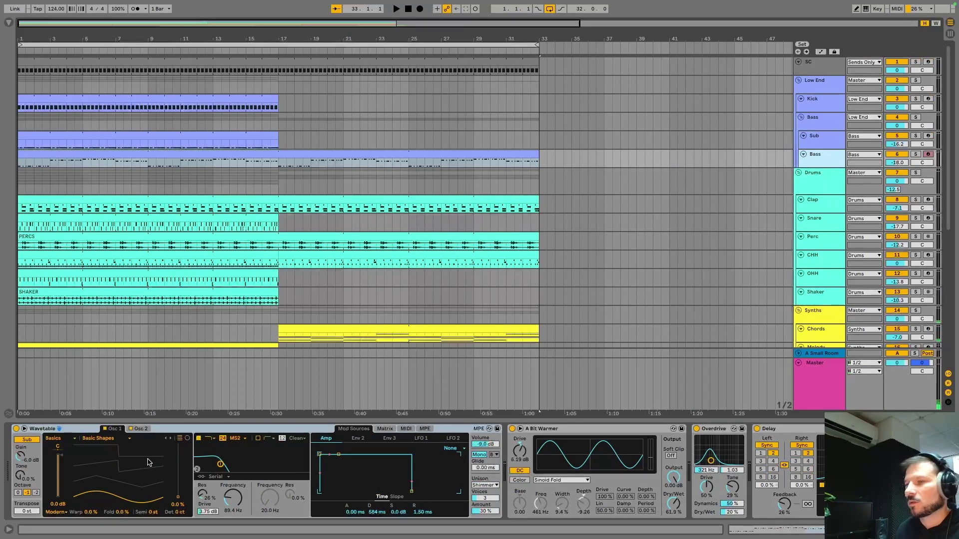
click(139, 429)
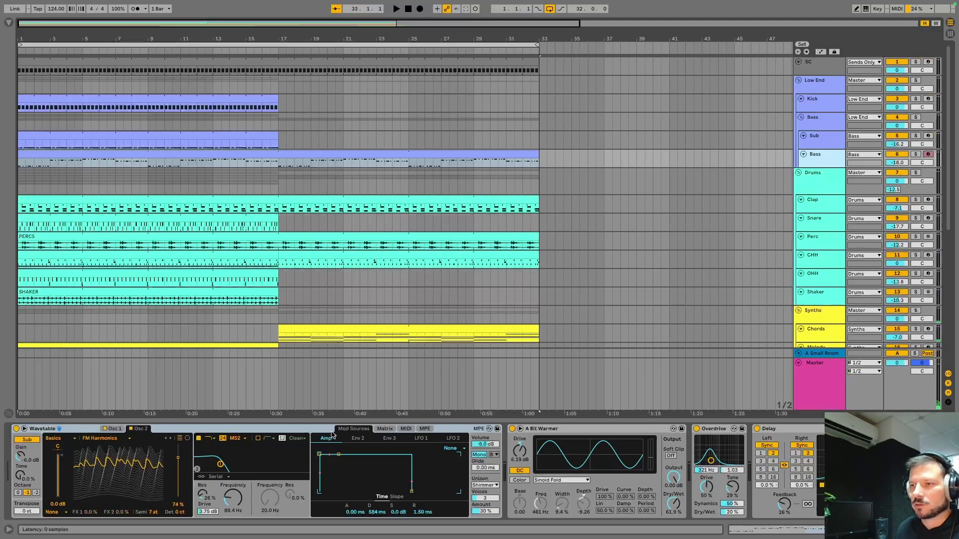
click(362, 439)
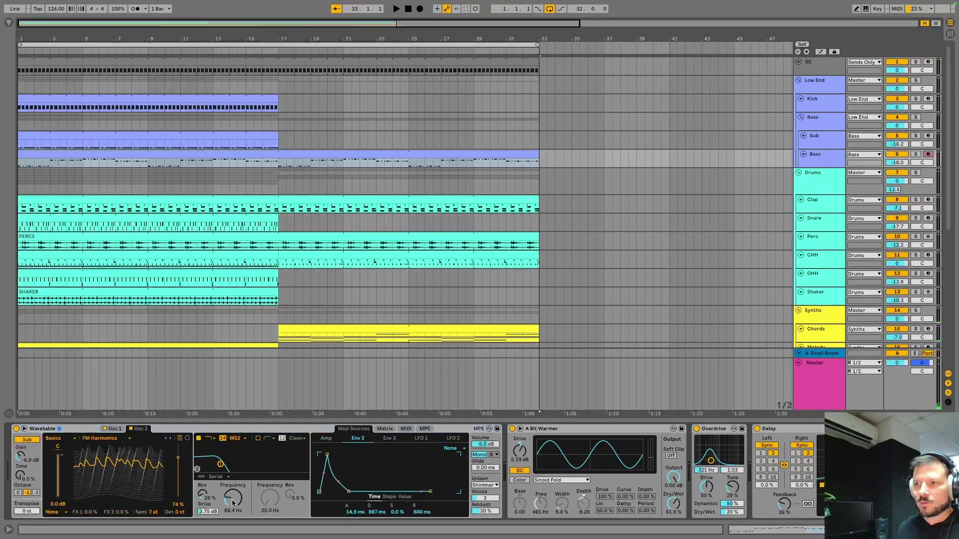
click(390, 430)
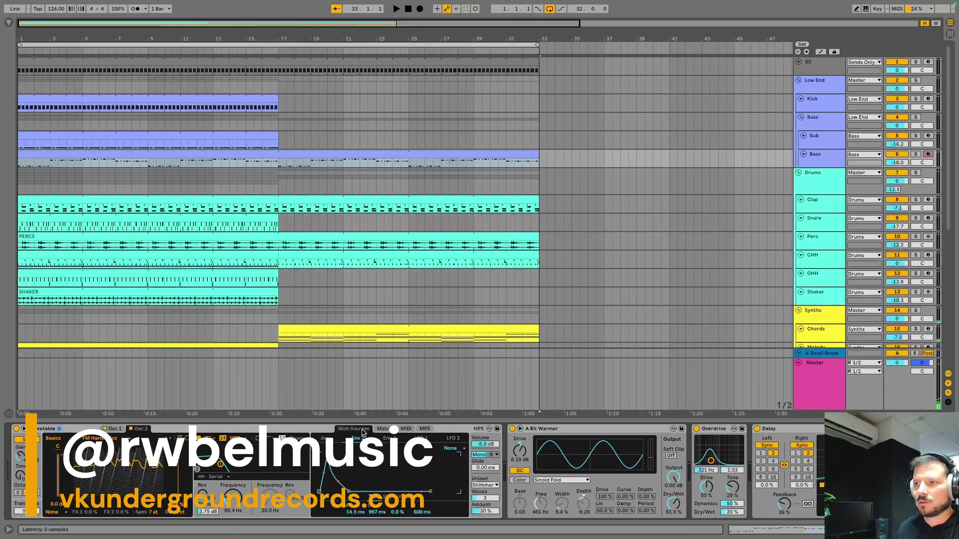
click(382, 439)
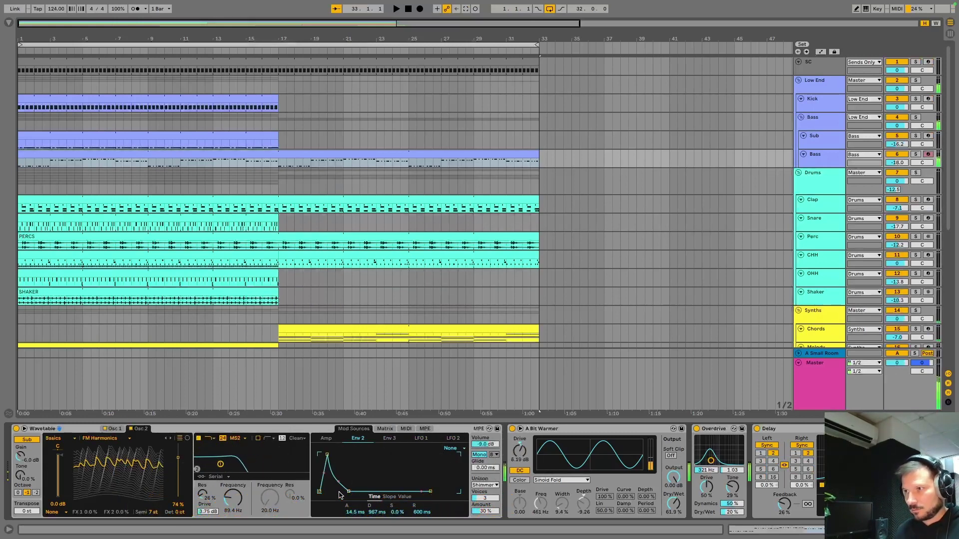
Examine the effects after the synth on the Bass track: A Bit Warmer, Overdrive, Delay and EQ Eight
click(575, 430)
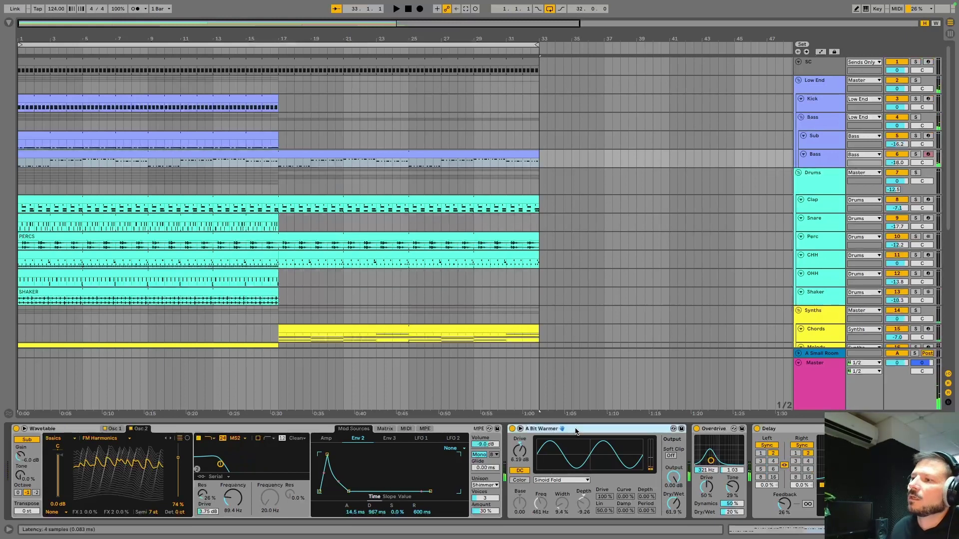
click(719, 430)
scroll(738, 504, down, 5)
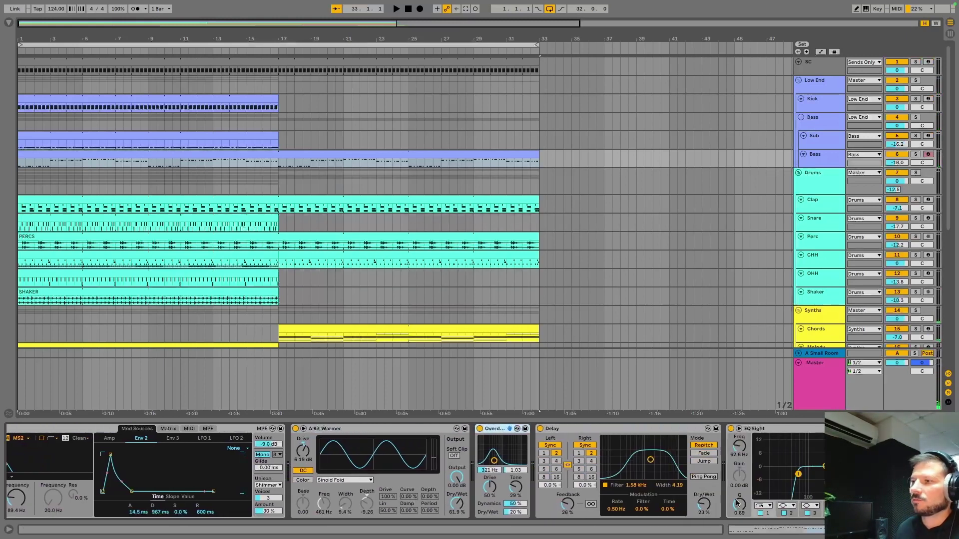
scroll(793, 494, down, 2)
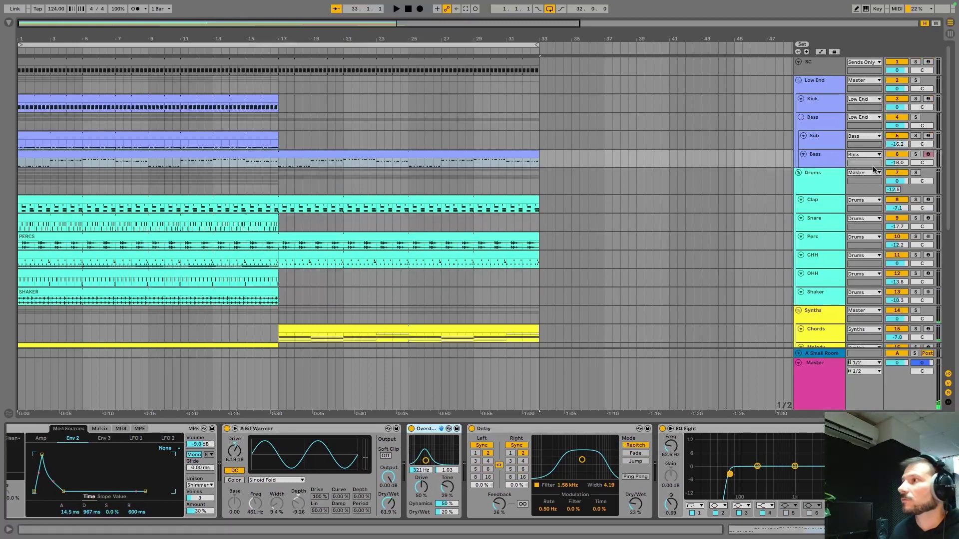
Solo the Low End group and play it from the start with the loop shortened to the first 16 bars
click(916, 81)
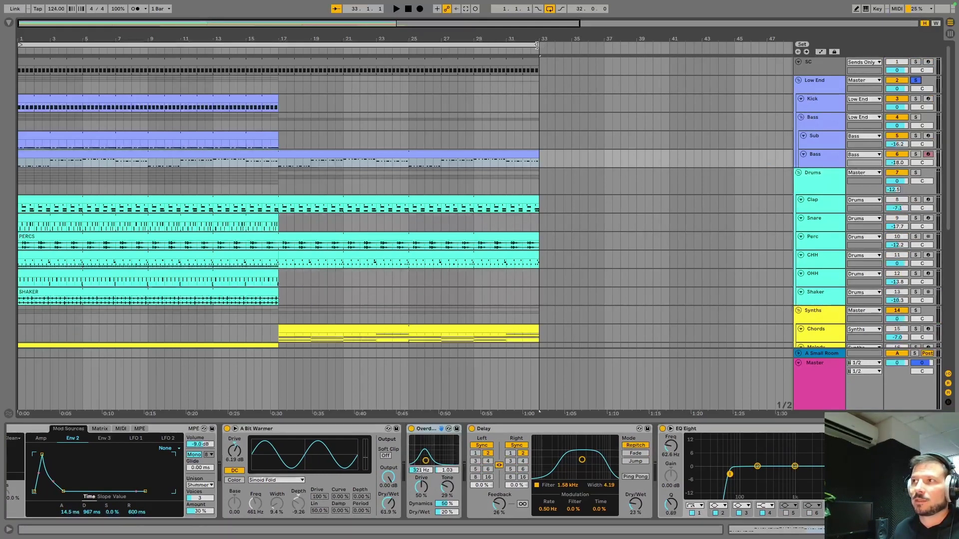
drag(537, 45, 279, 45)
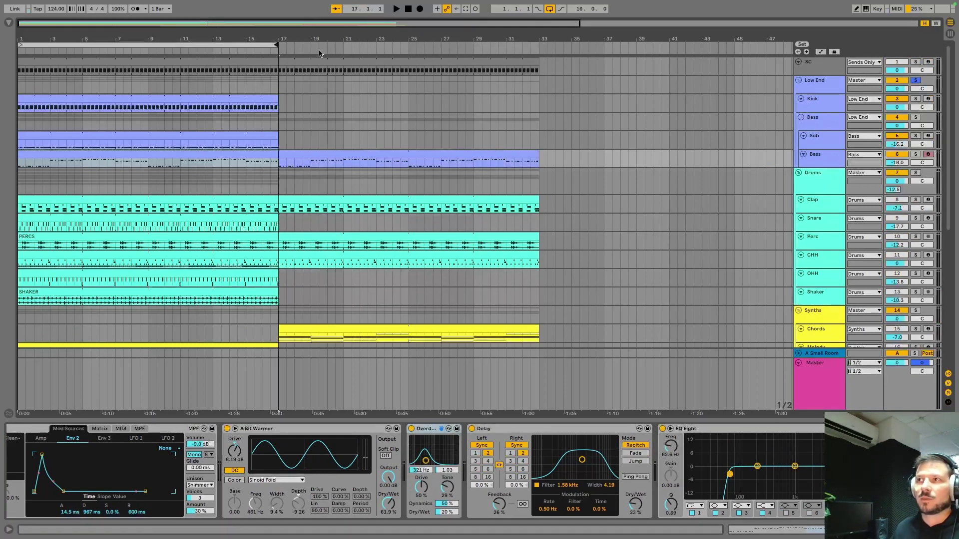
click(409, 9)
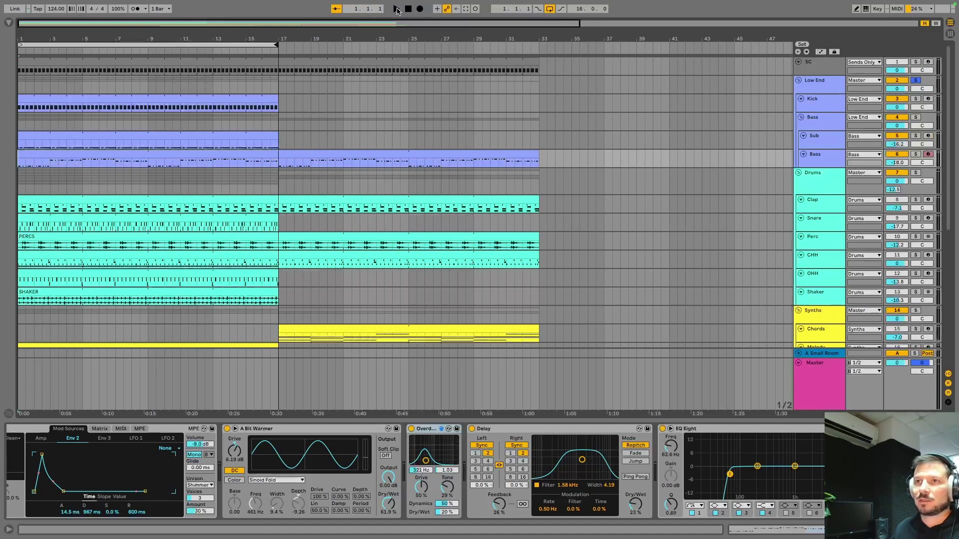
click(397, 9)
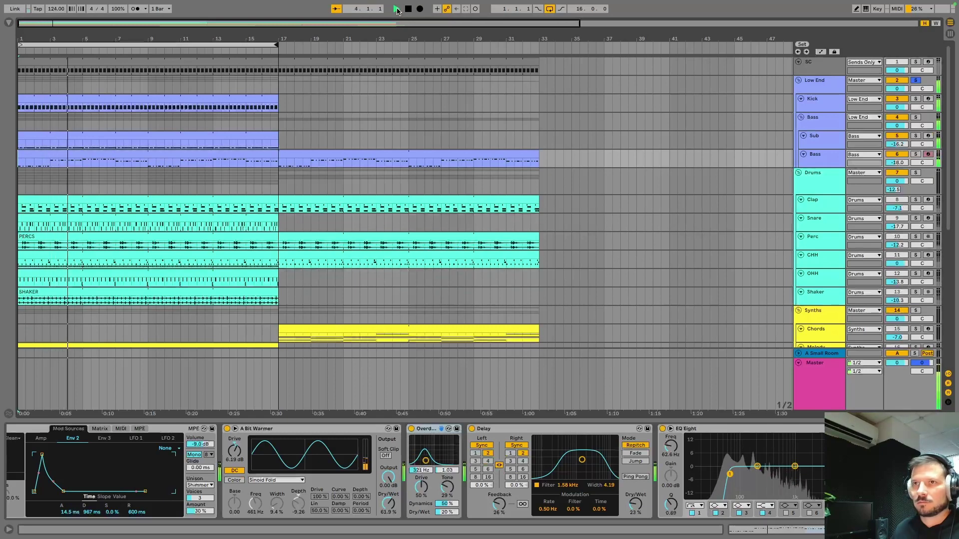
Open the Bass clip's notes and audition the E1, B1 and A1 pitches of the bassline
click(71, 157)
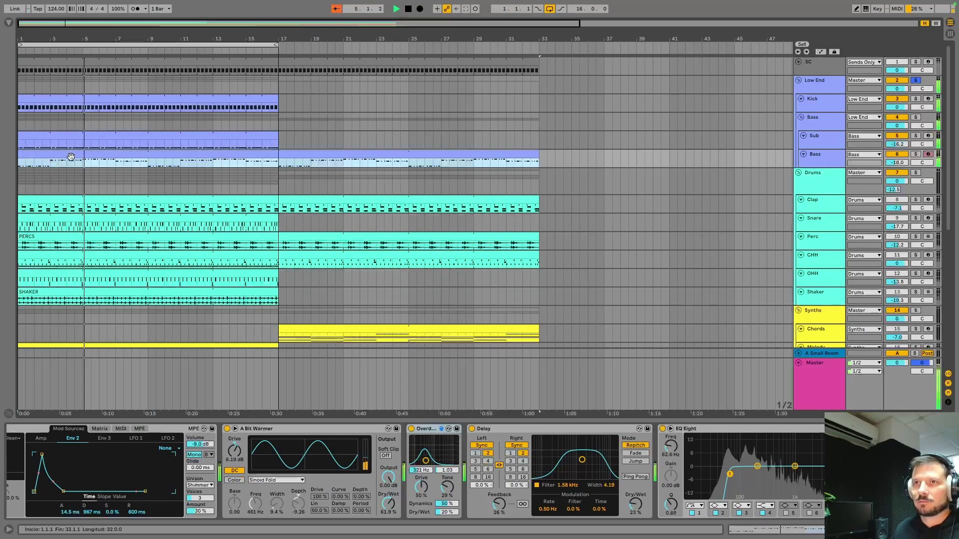
double_click(71, 157)
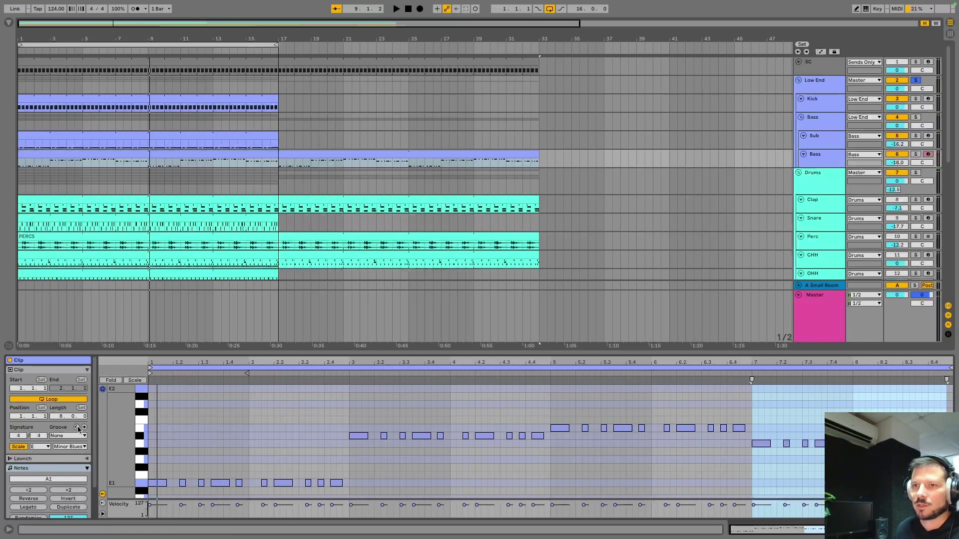
click(140, 484)
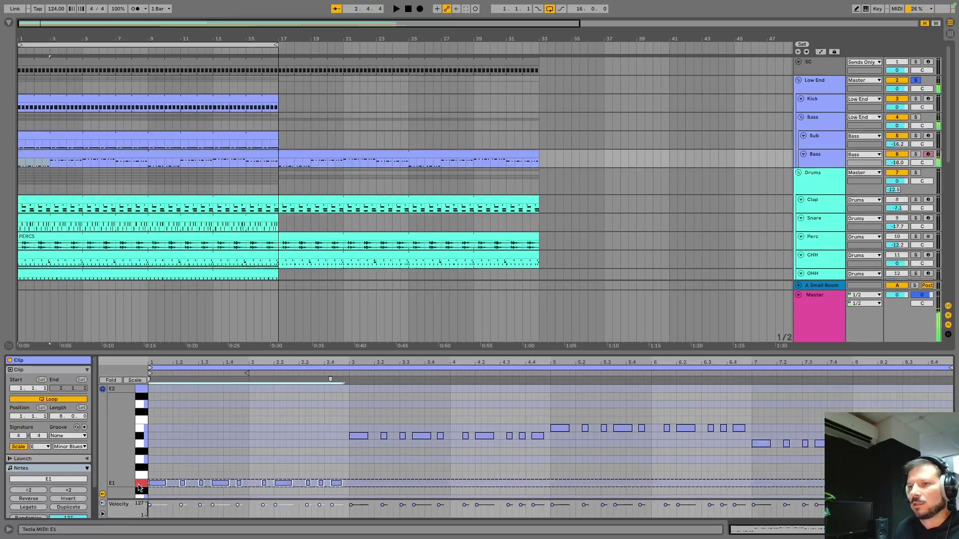
shift+click(142, 428)
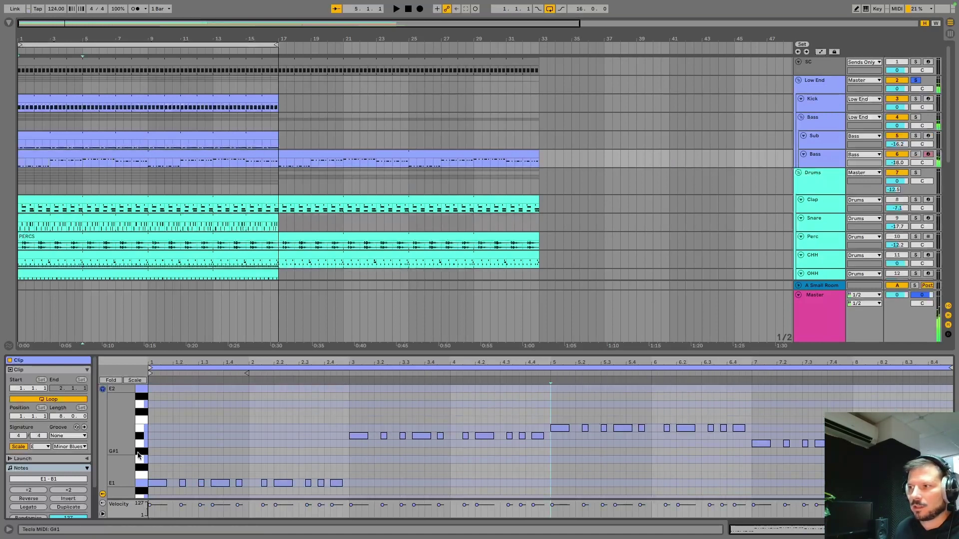
click(140, 447)
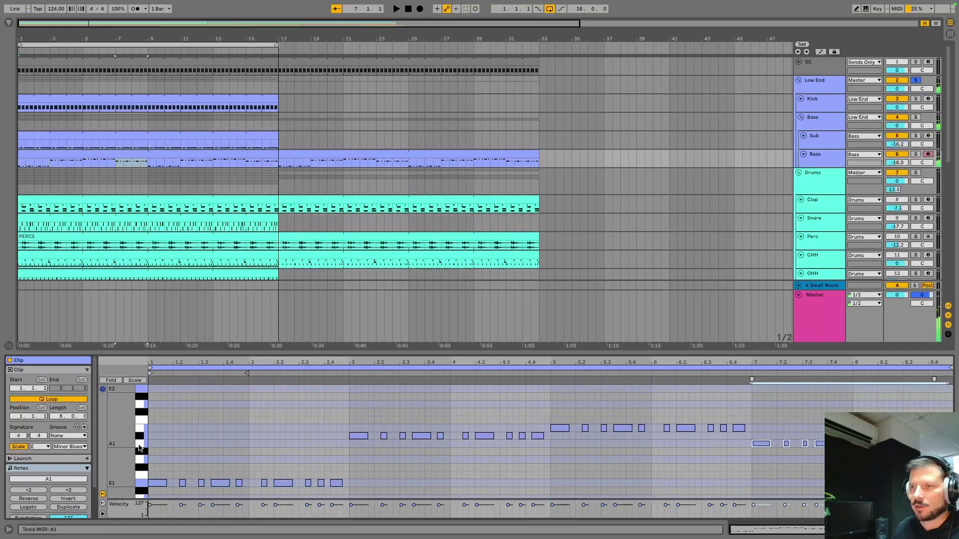
Turn off the Low End group's solo and show the Clap track's Drum Rack
click(814, 181)
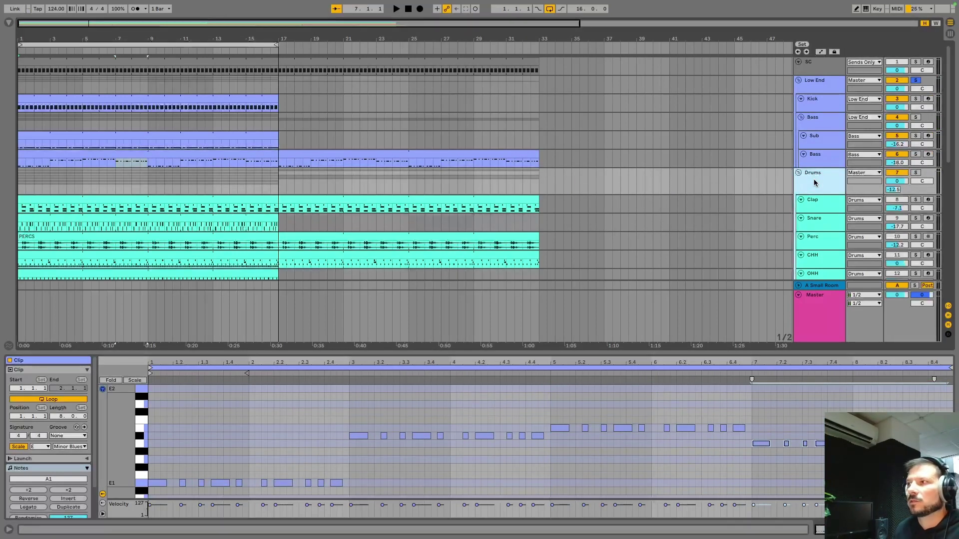
click(915, 80)
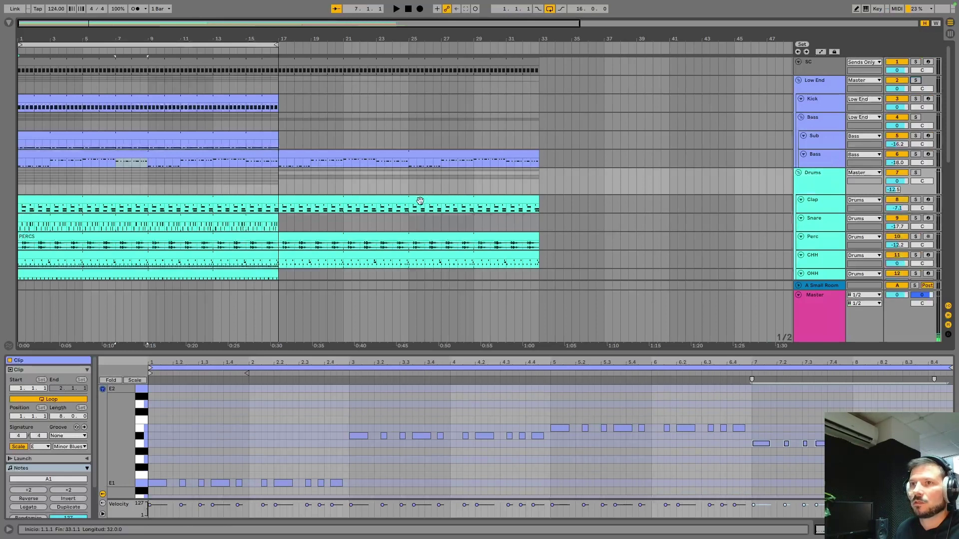
click(815, 206)
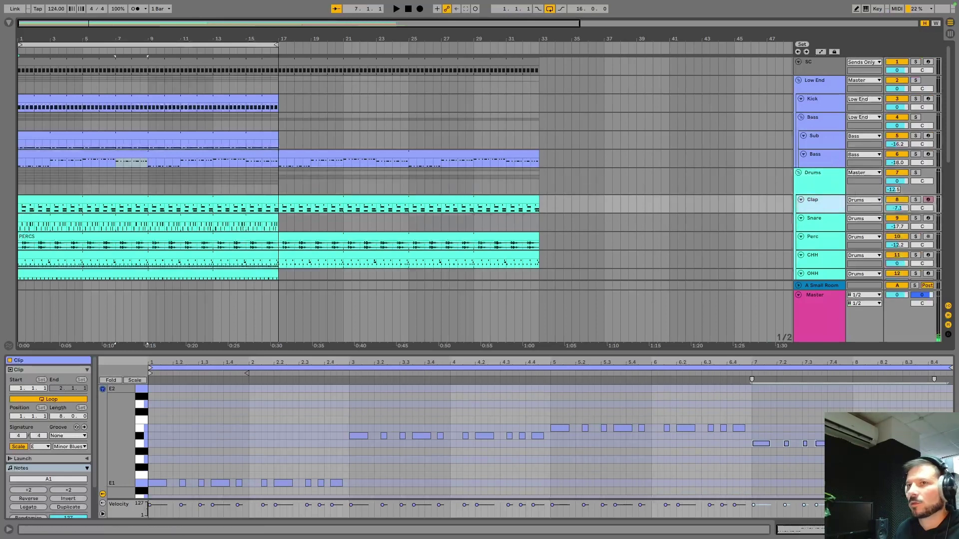
key(shift+Tab)
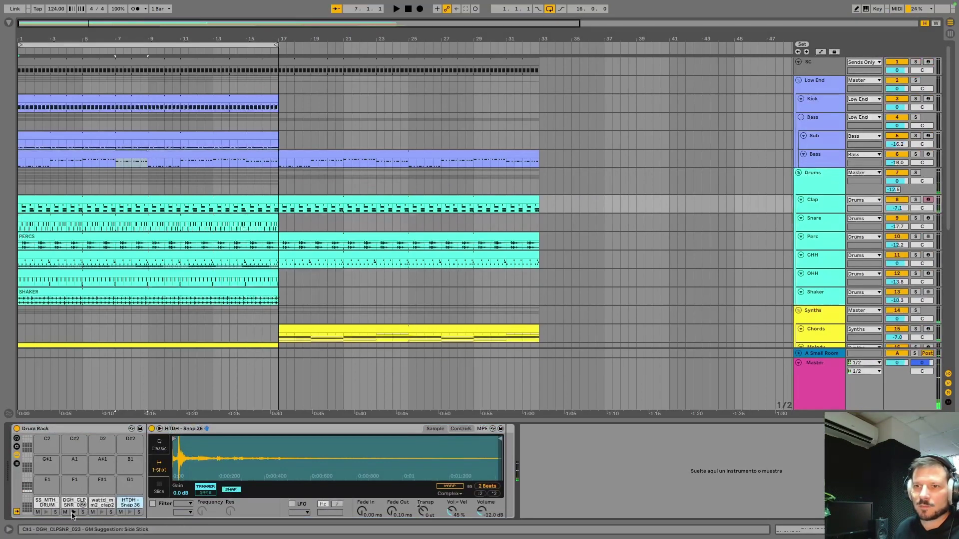
Audition the clap samples in the Clap track's Drum Rack and view the sample settings of the C1, C#1 and D1 pads
click(71, 513)
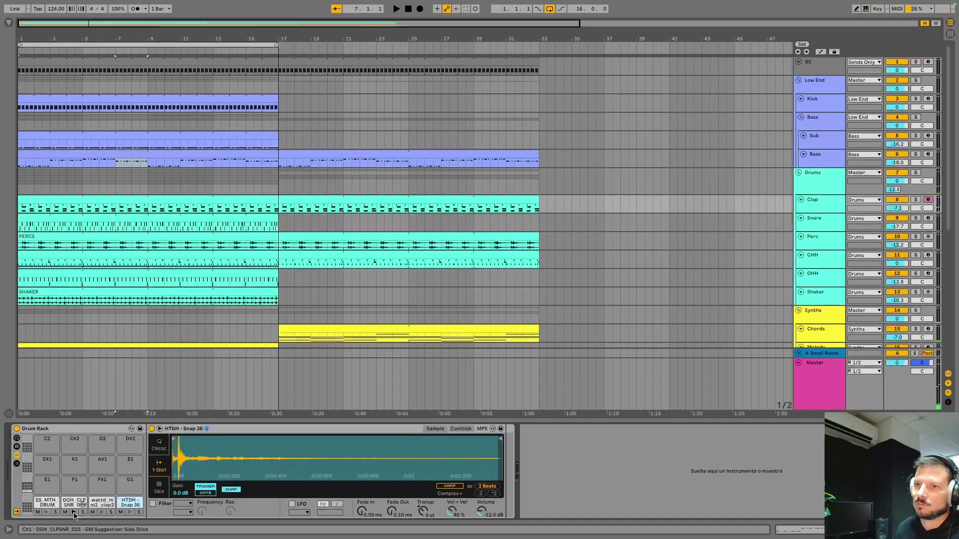
click(101, 513)
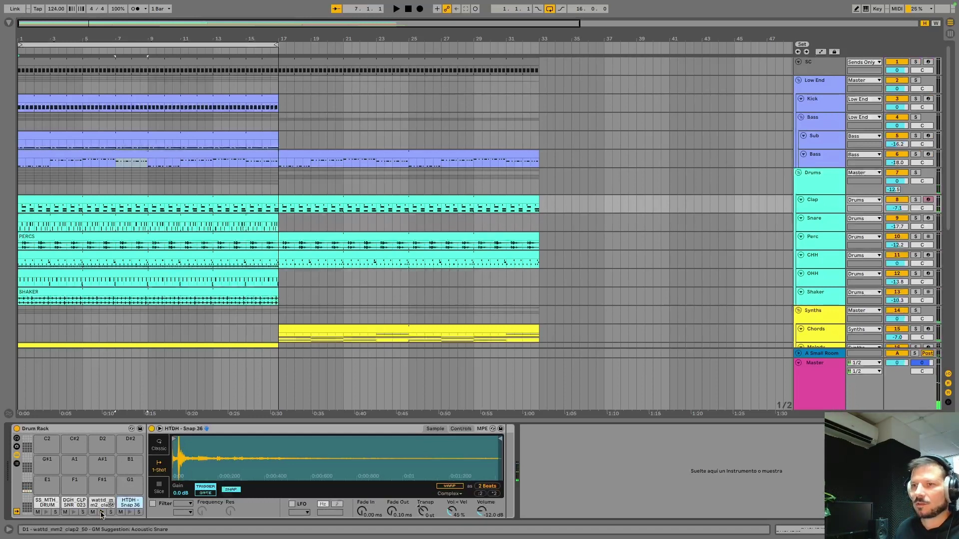
click(98, 503)
click(75, 504)
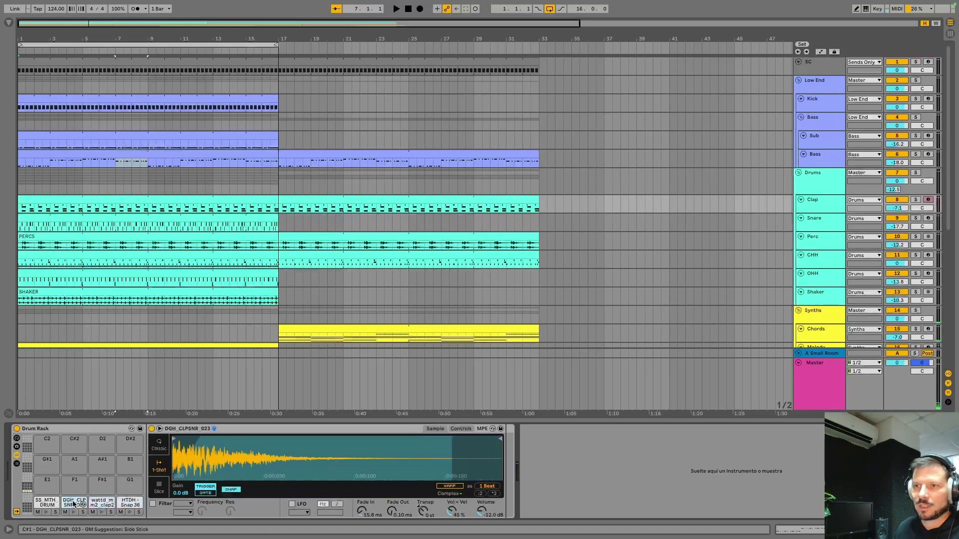
click(111, 498)
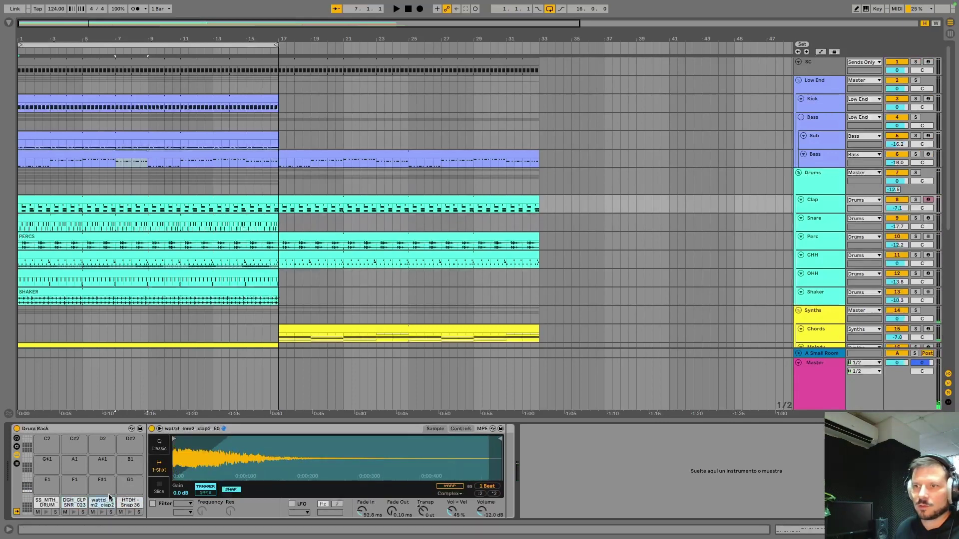
click(43, 504)
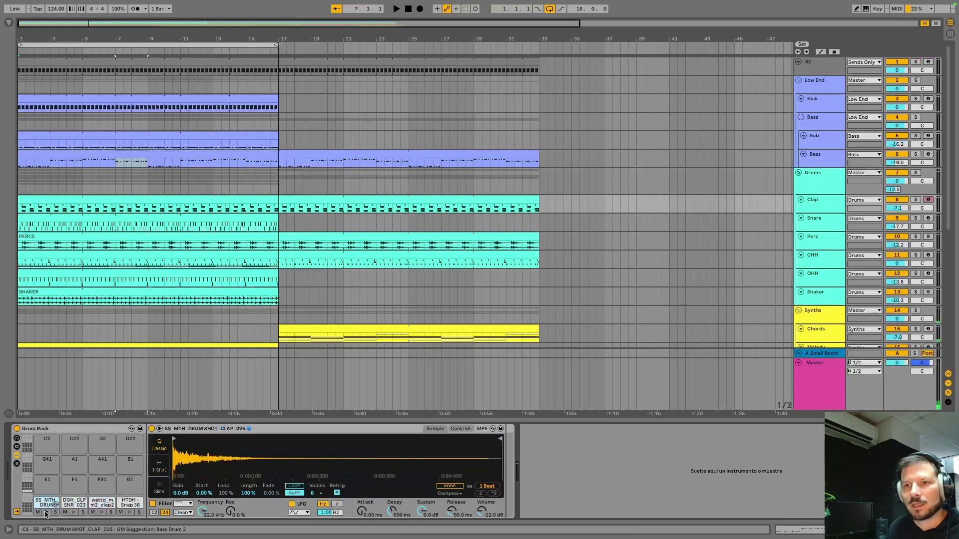
click(46, 513)
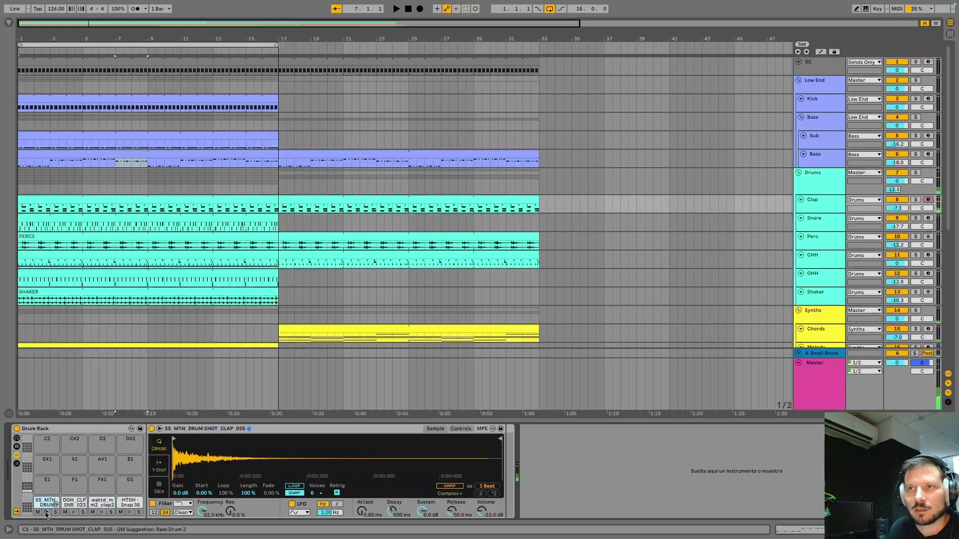
Audition the remaining clap samples in the Clap track's Drum Rack and view the HTDH - Snap 36 sample on the D#1 pad
click(74, 512)
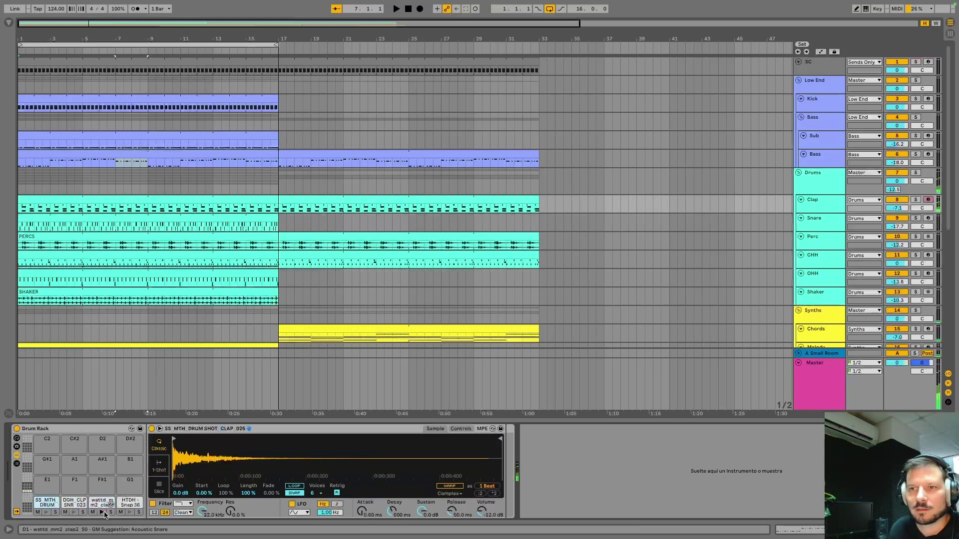
click(101, 513)
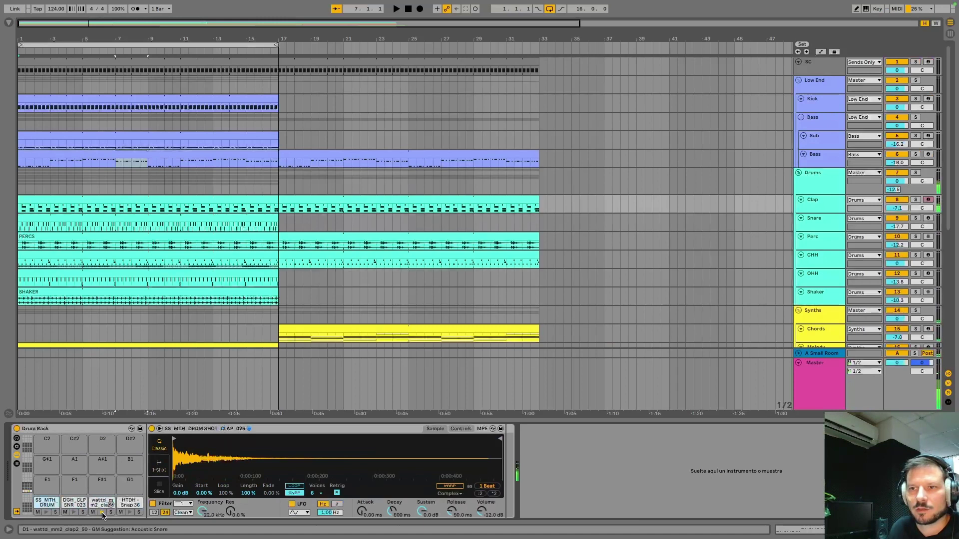
click(129, 503)
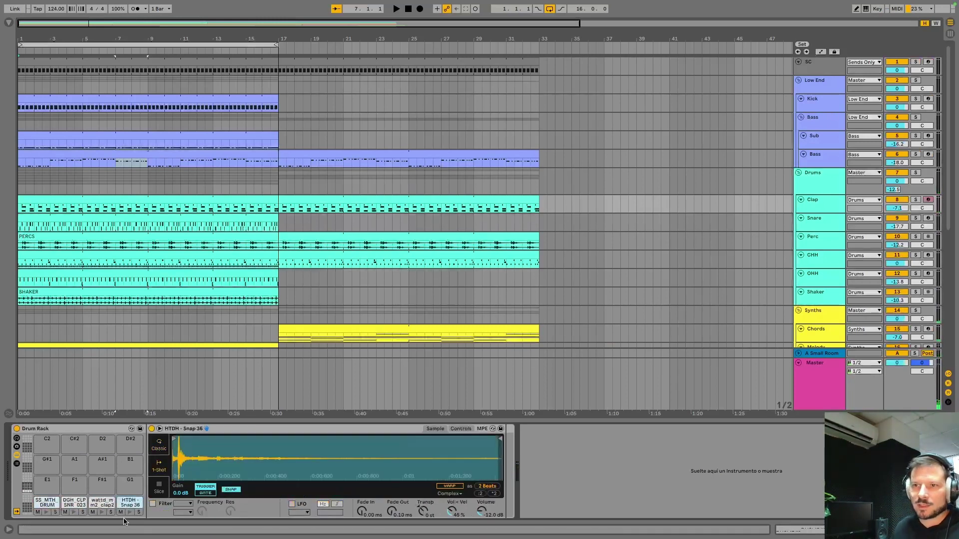
click(130, 513)
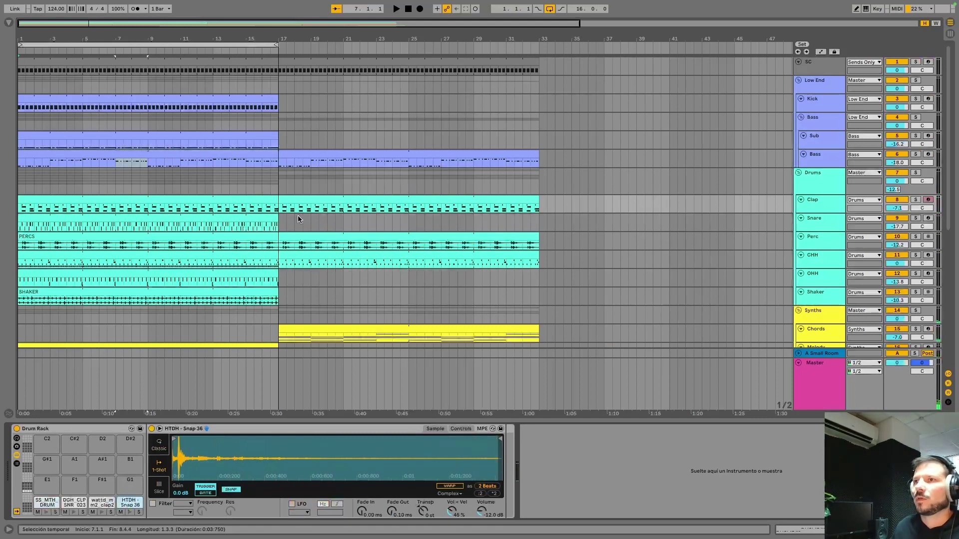
Deactivate the C1, C#1 and D1 clap notes in the Clap clip at bars 17 to 33, leaving only the snap notes active
click(458, 193)
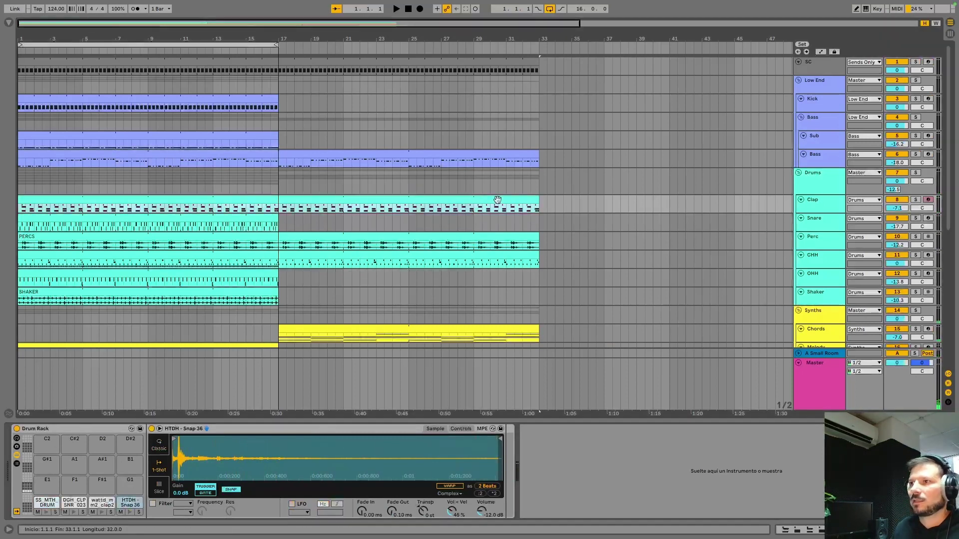
click(278, 208)
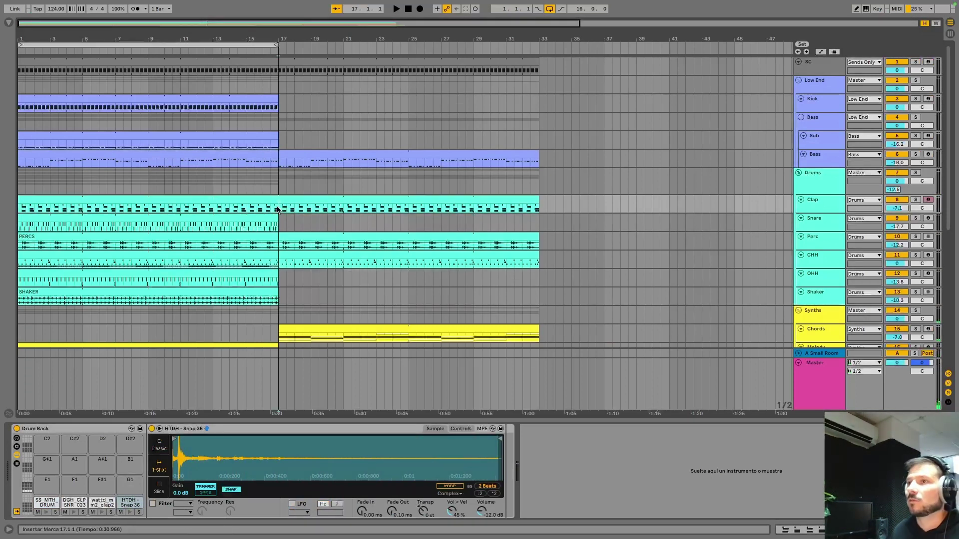
double_click(331, 199)
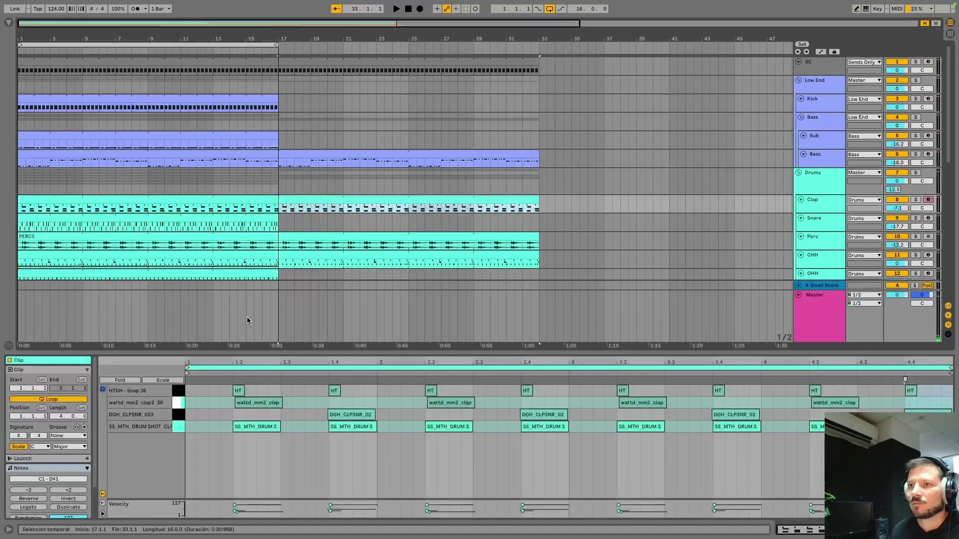
click(179, 429)
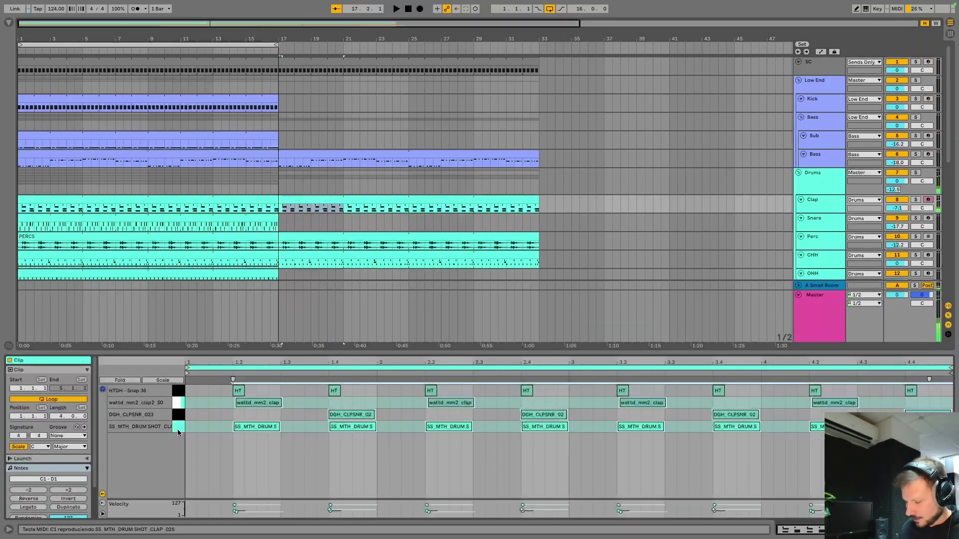
key(ctrl+a)
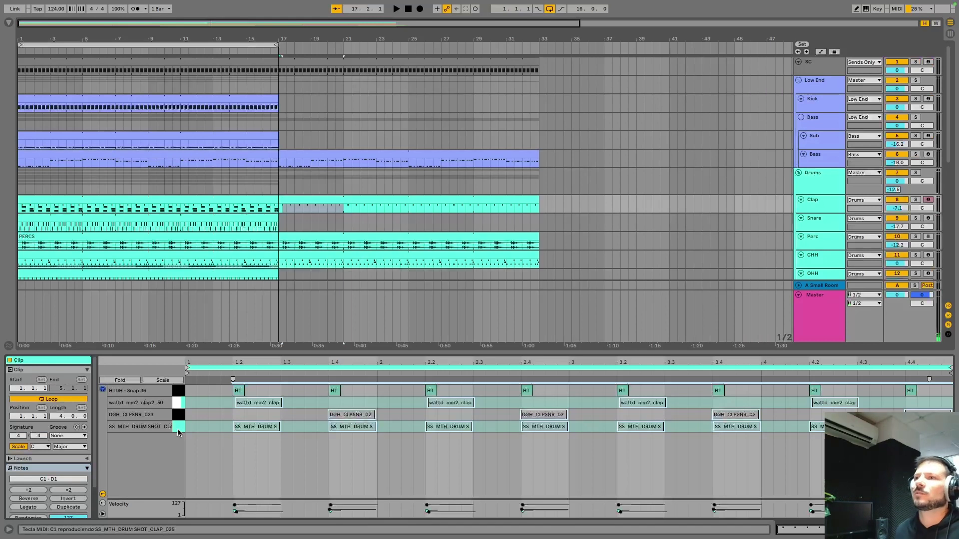
Examine the note timing in the first 16-bar Clap clip and play it from the start with the Clap track soloed
click(221, 206)
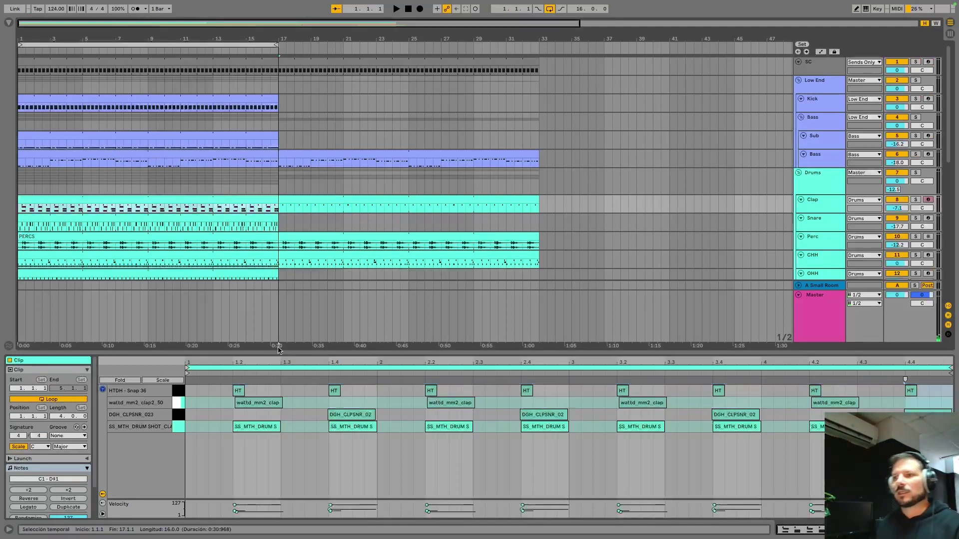
click(566, 430)
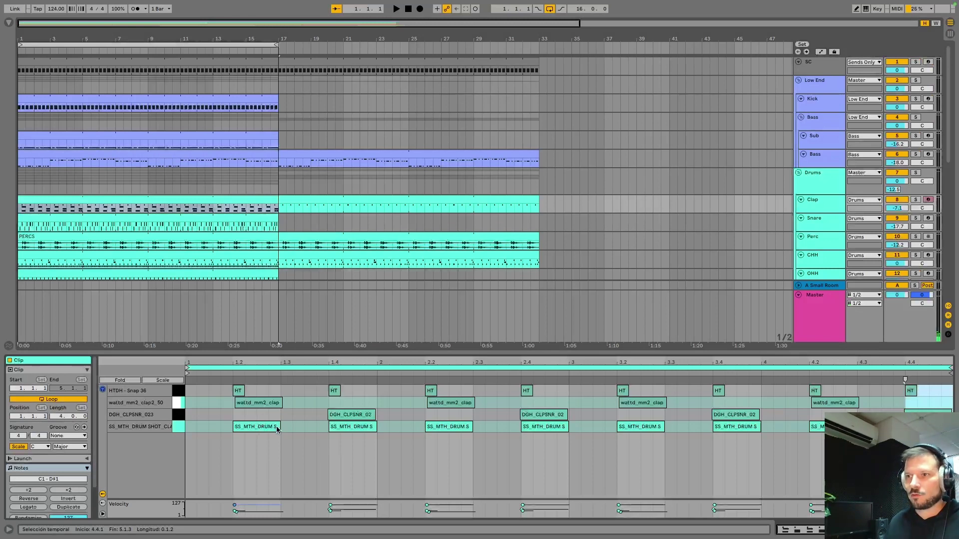
scroll(277, 429, up, 5)
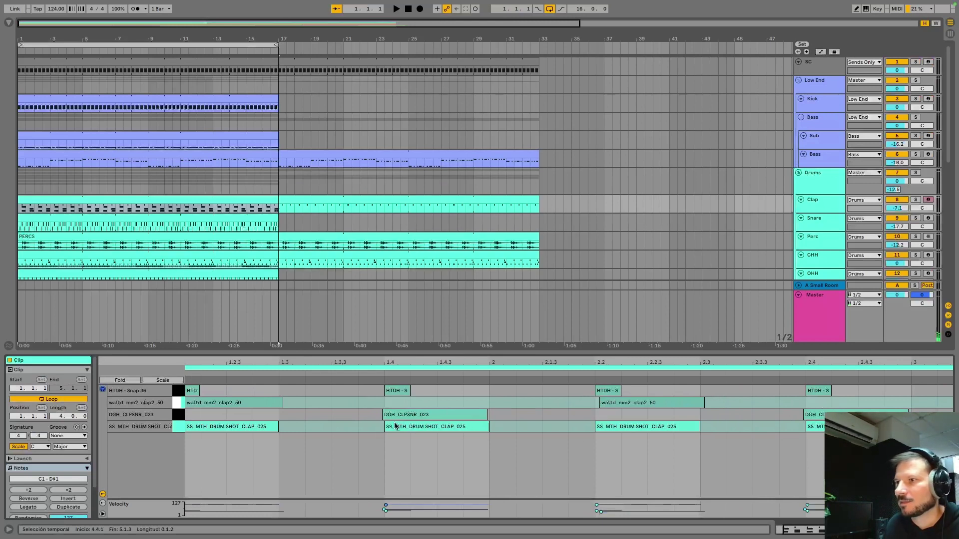
drag(300, 360, 299, 332)
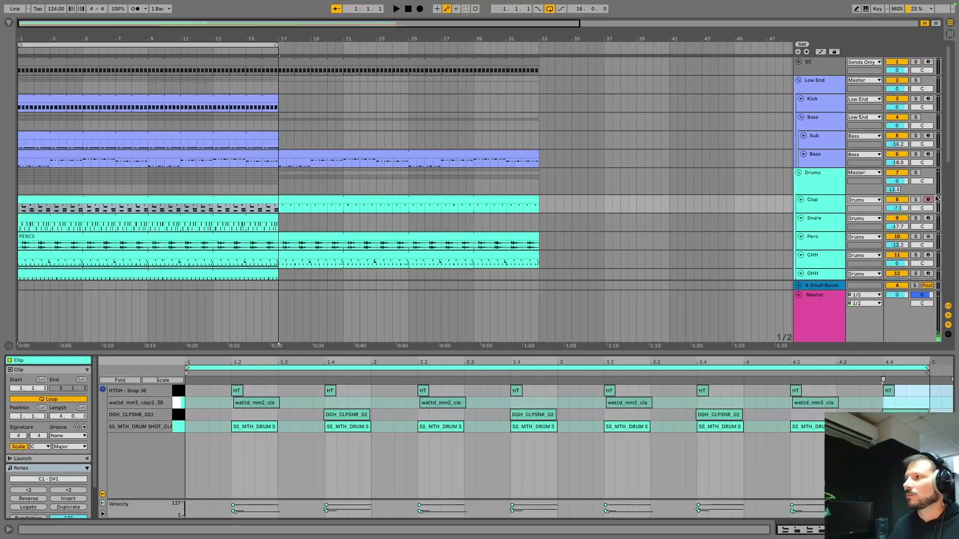
click(917, 199)
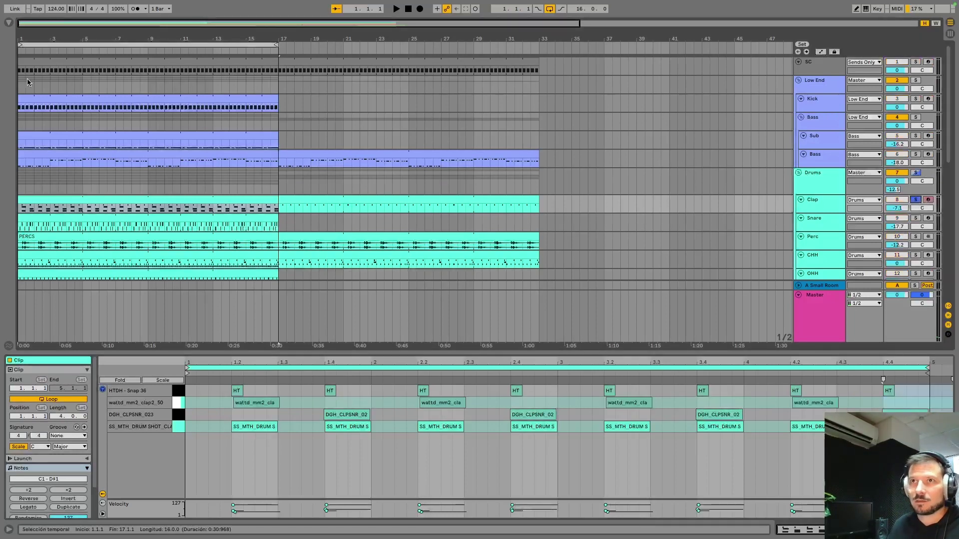
key(space)
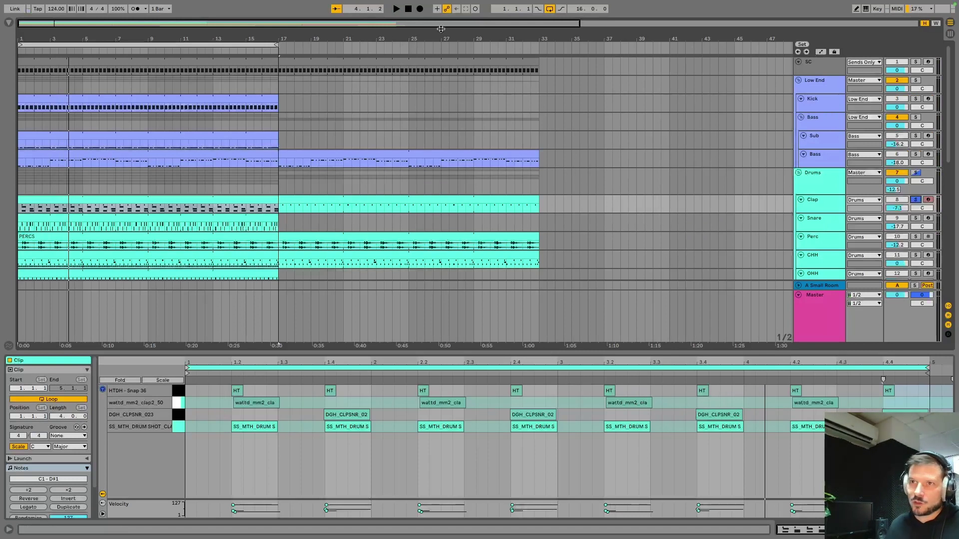
Show the Snare track's Drum Rack, solo the whole Drums group instead of Clap, and audition the C1 and C#1 snare samples
click(824, 223)
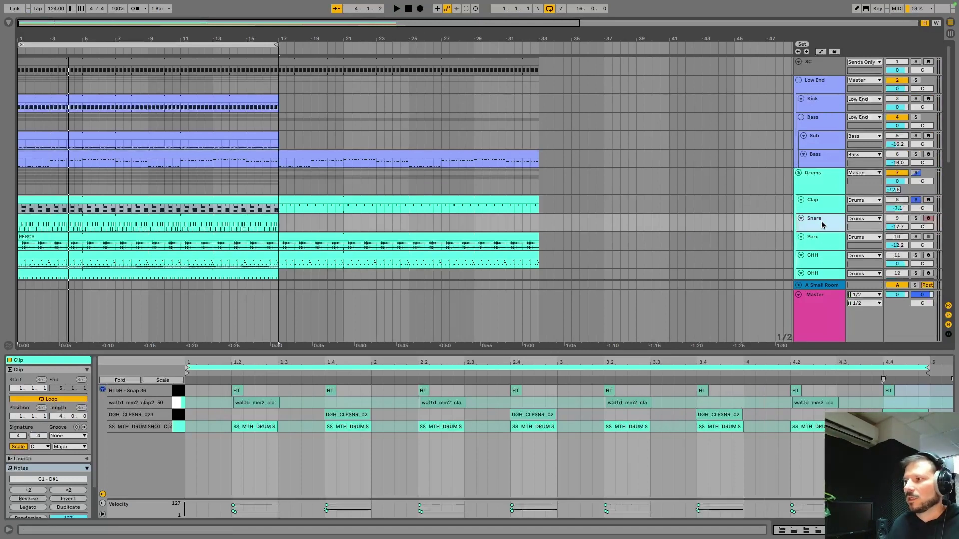
double_click(825, 223)
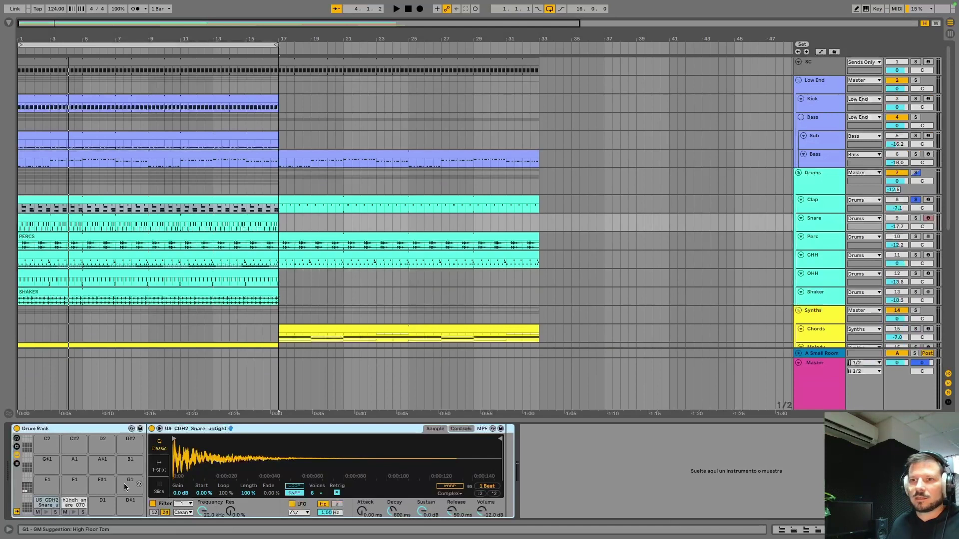
click(70, 506)
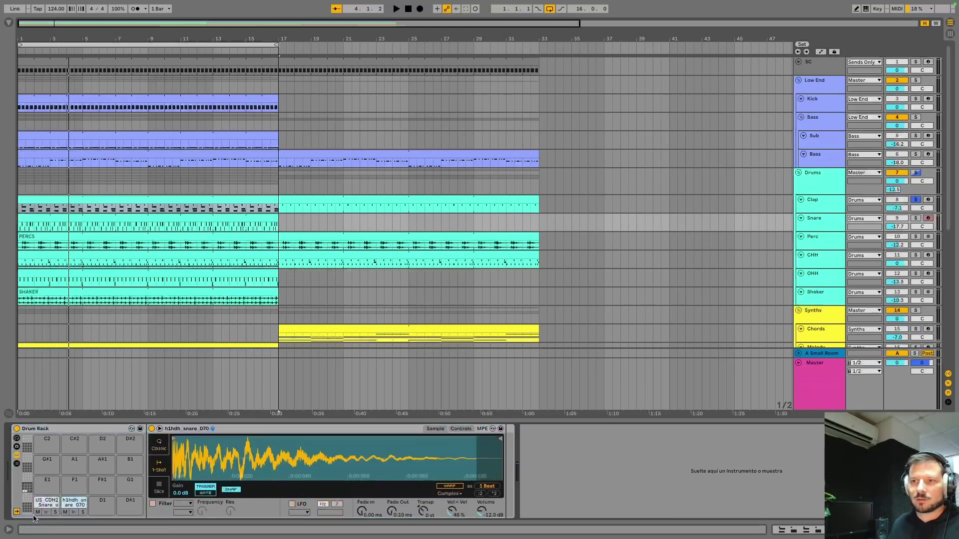
click(915, 172)
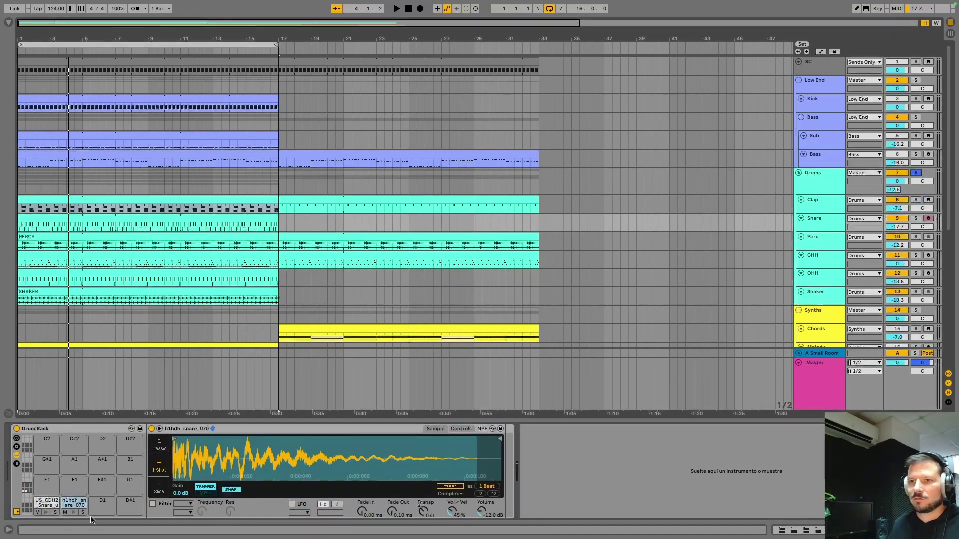
click(46, 512)
click(73, 512)
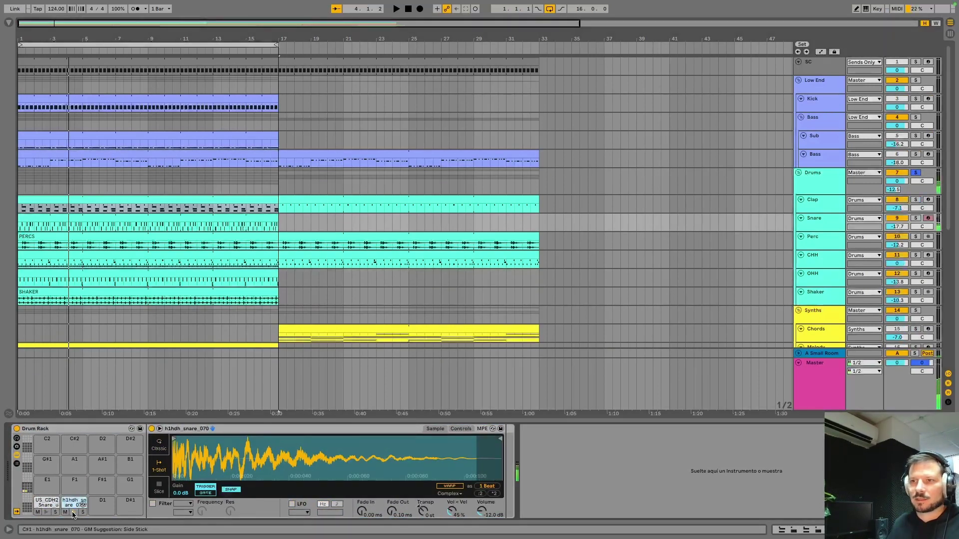
Open the Snare clip's notes and play the pattern, turning off the solo to hear it in the full mix
double_click(74, 220)
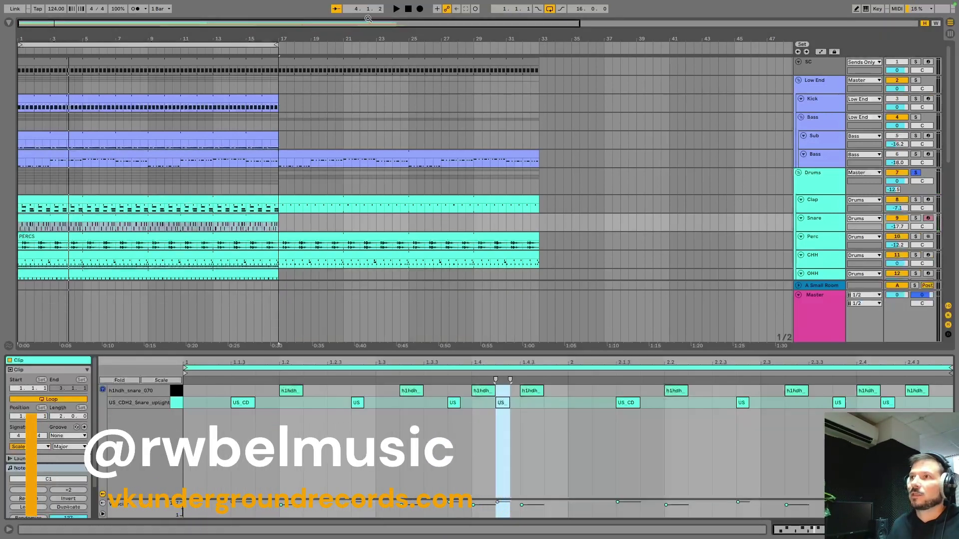
click(917, 218)
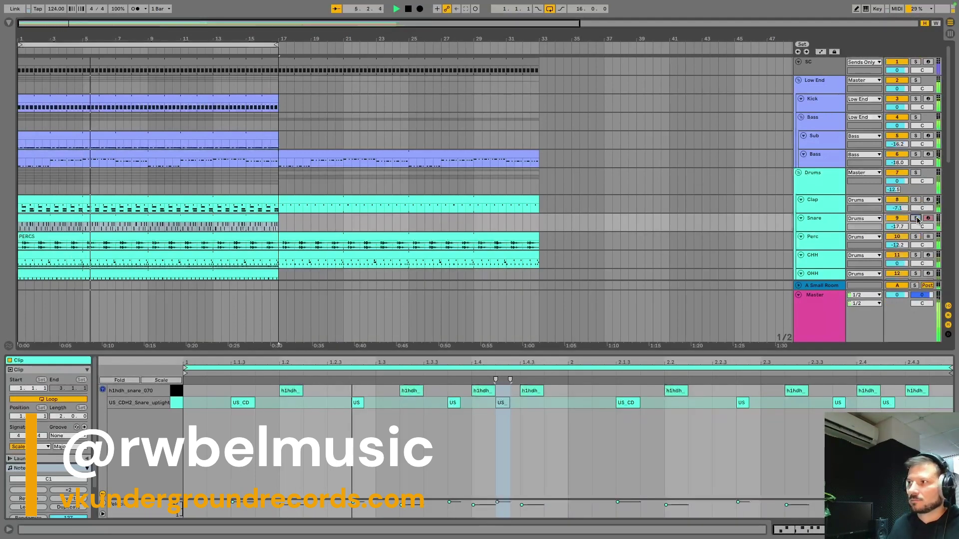
click(916, 219)
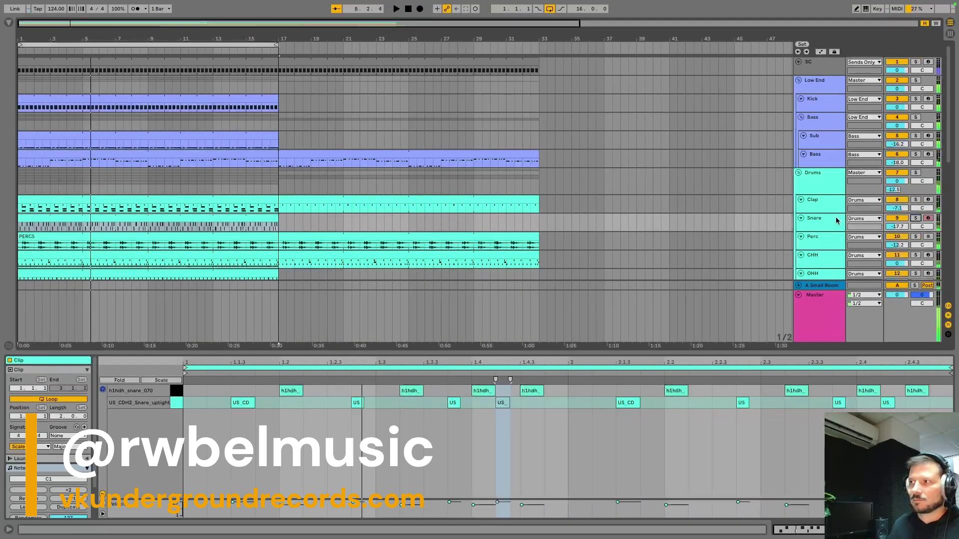
Open the PERCS audio clip, play it with the Perc track soloed, and check the track's device chain
click(821, 246)
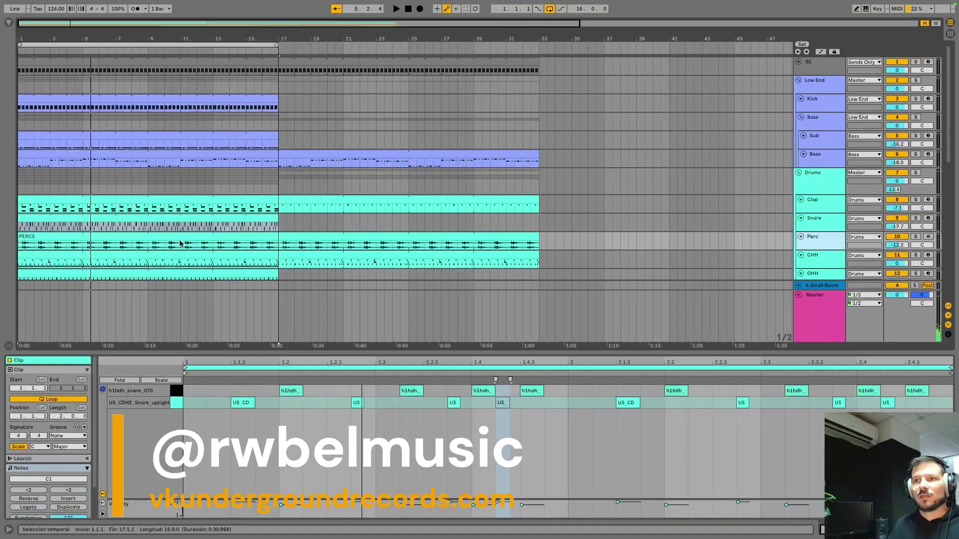
click(220, 240)
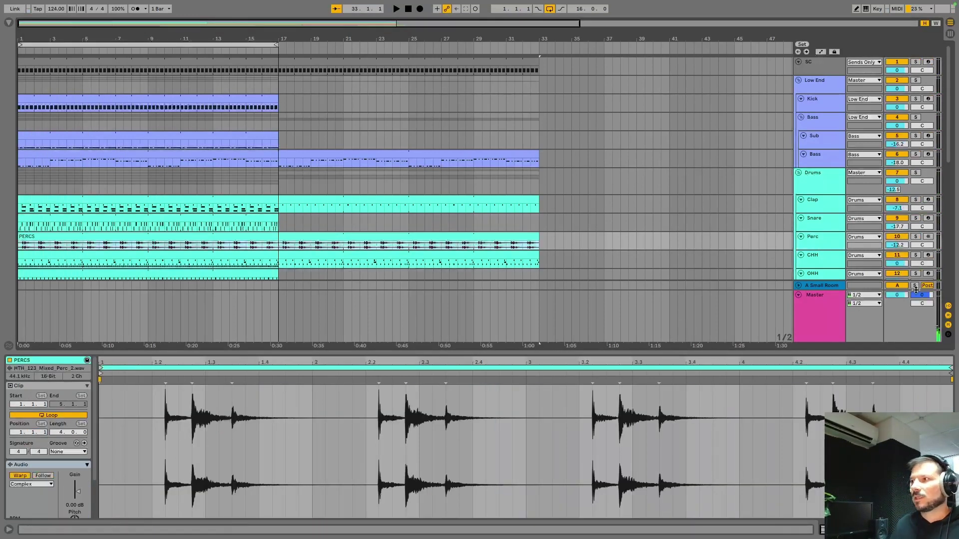
click(913, 236)
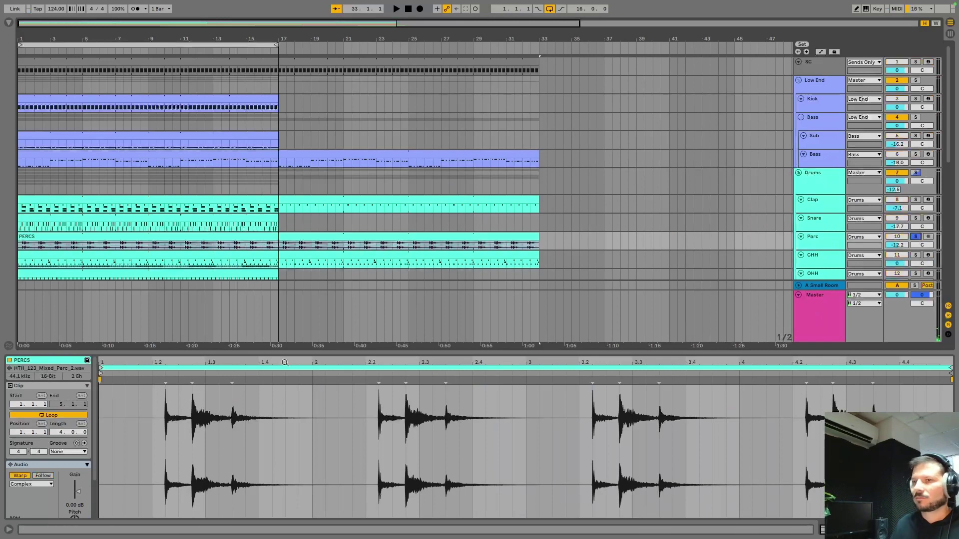
key(space)
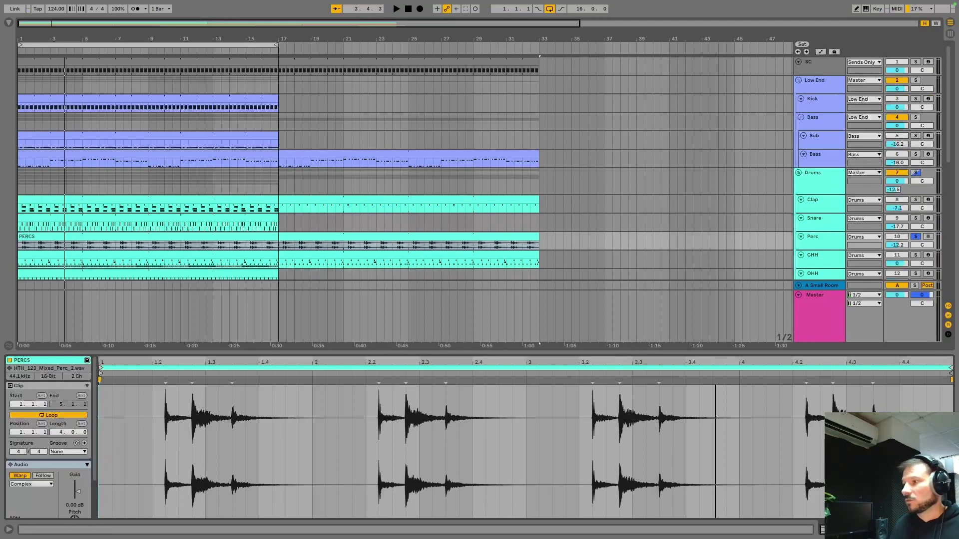
key(shift+Tab)
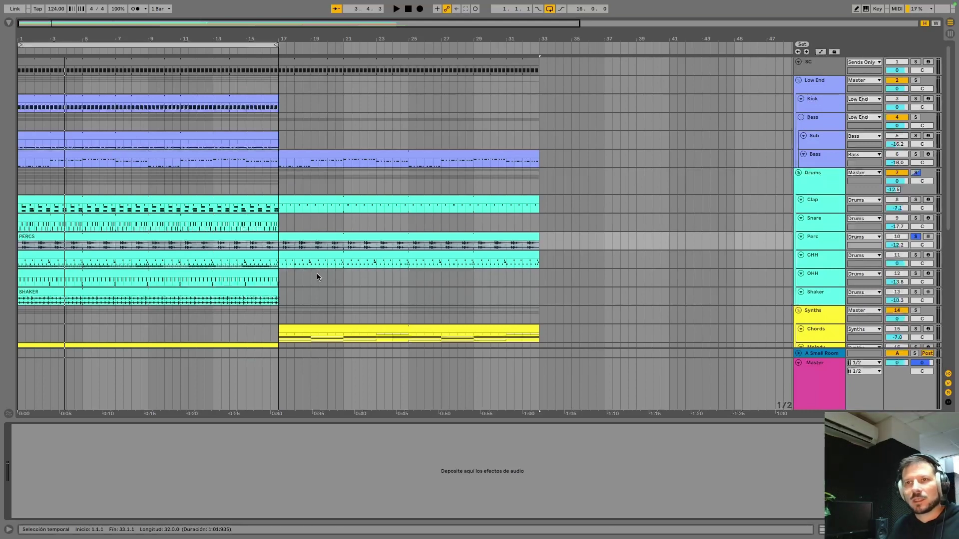
Show the Drum Racks of the OHH and CHH tracks
click(239, 274)
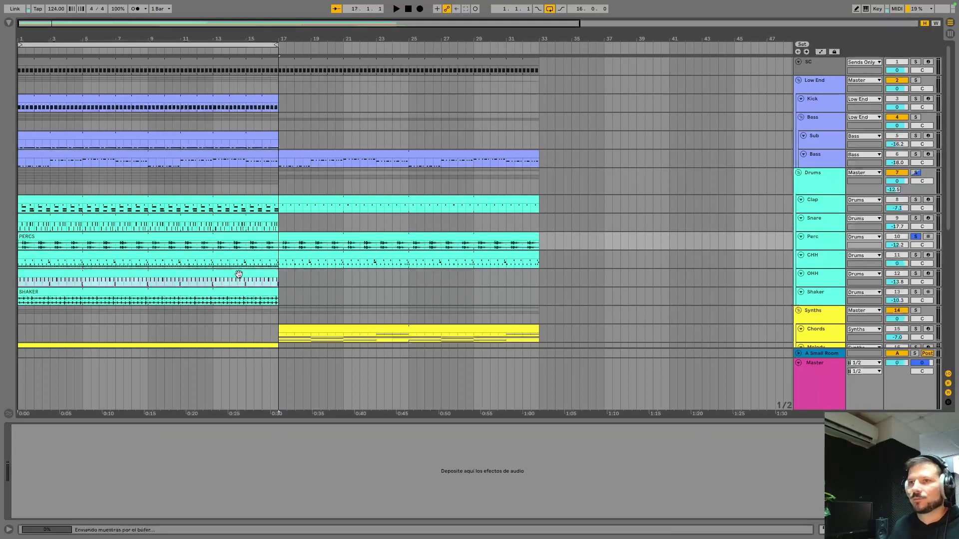
scroll(351, 271, down, 1)
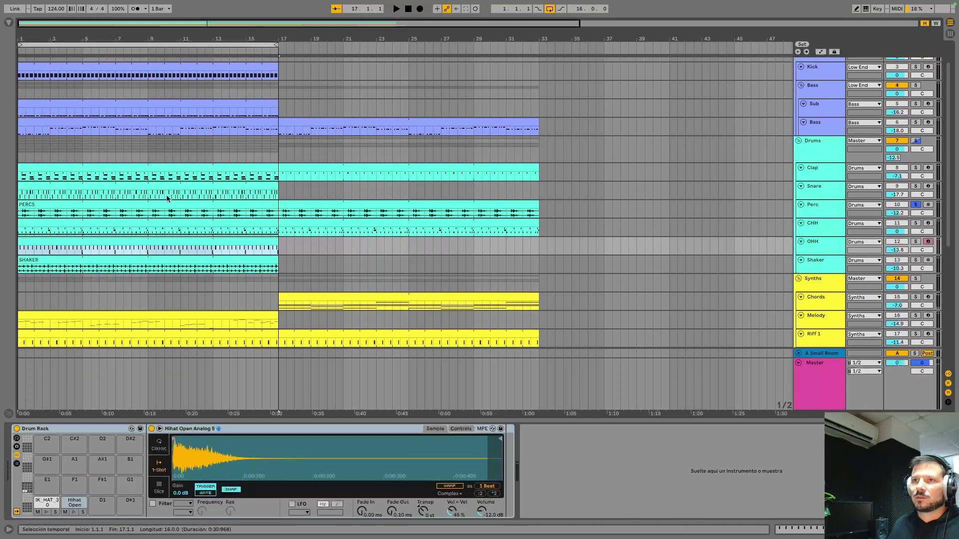
click(800, 231)
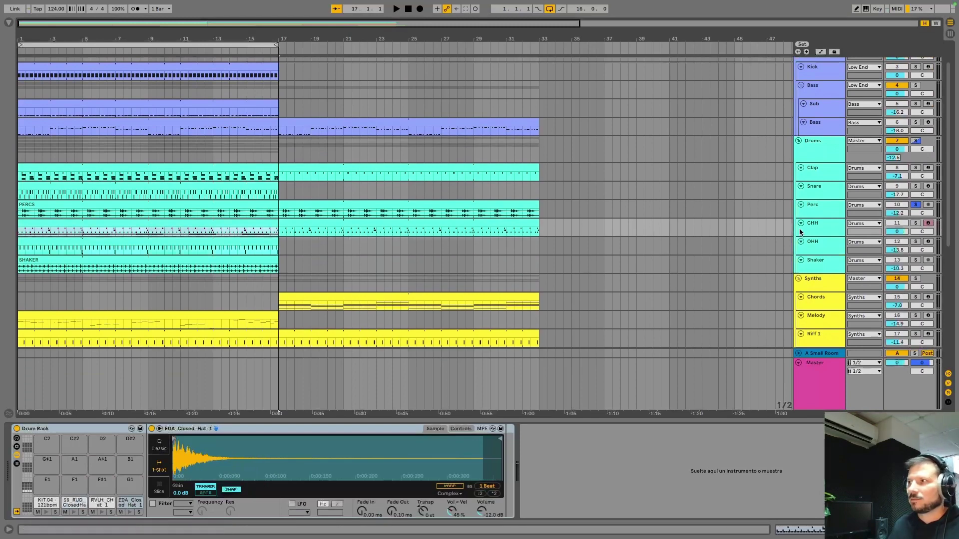
Open the first CHH clip's notes and audition its closed hi-hat samples with the whole Drums group soloed
click(264, 225)
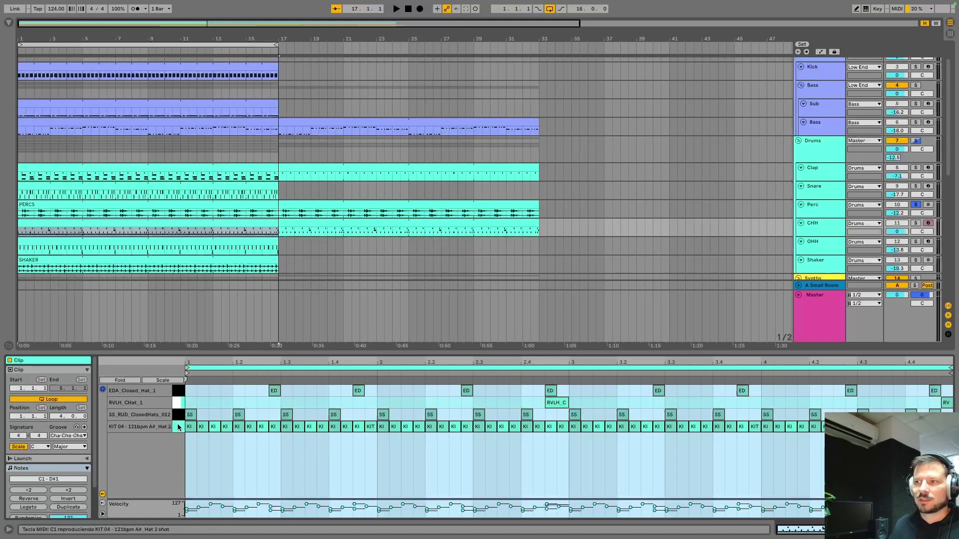
click(176, 417)
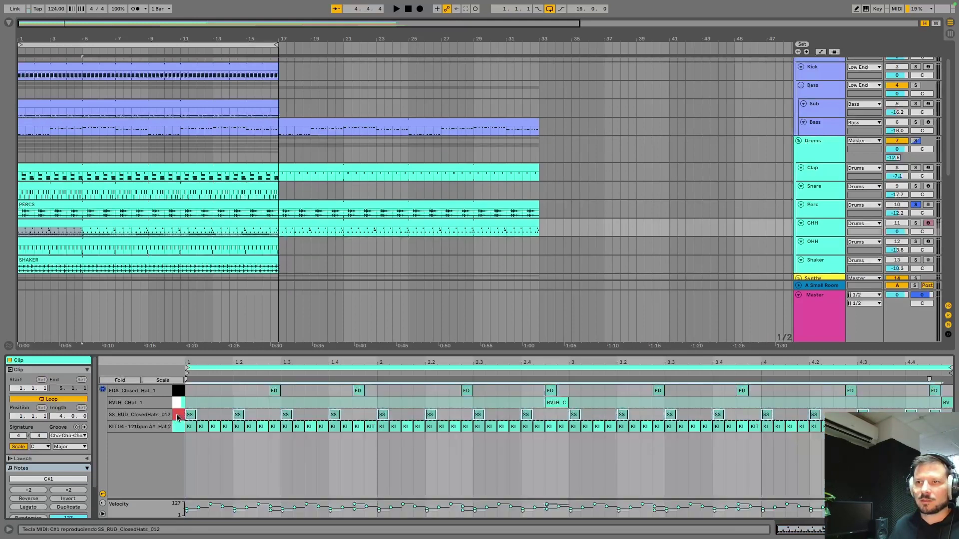
click(916, 142)
click(176, 404)
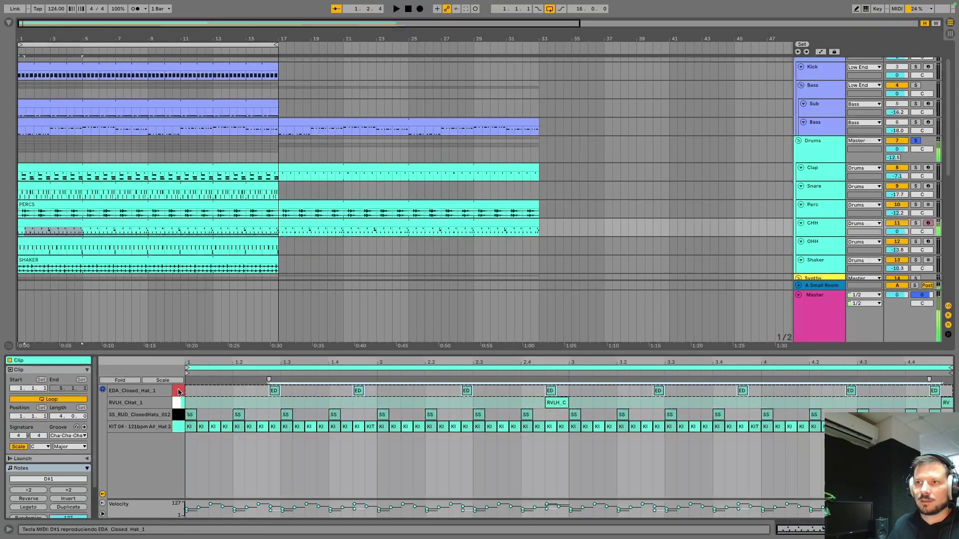
click(176, 429)
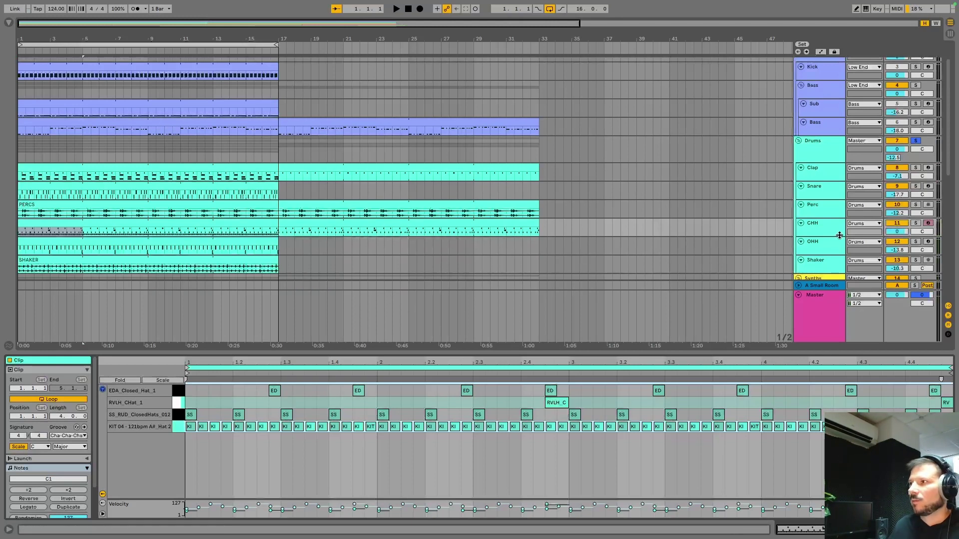
Solo the CHH track and play its pattern, auditioning the SS_RUD_ClosedHats_012, RVLH_CHat_1 and EDA_Closed_Hat_1 samples one by one
click(916, 223)
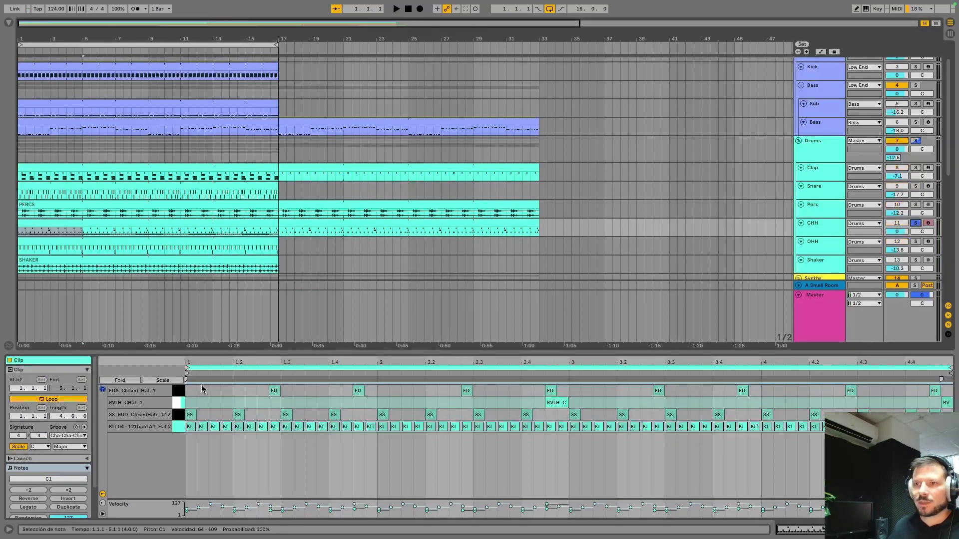
click(179, 416)
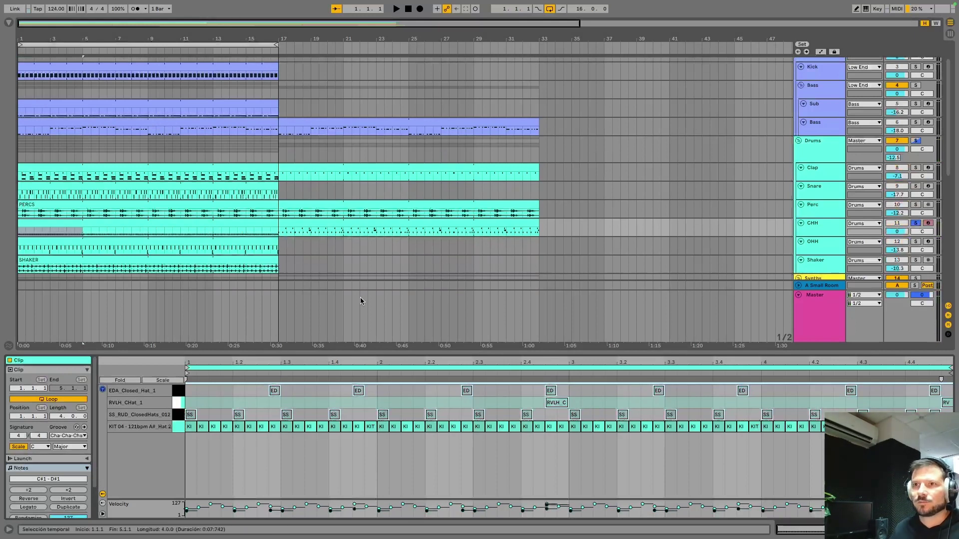
key(space)
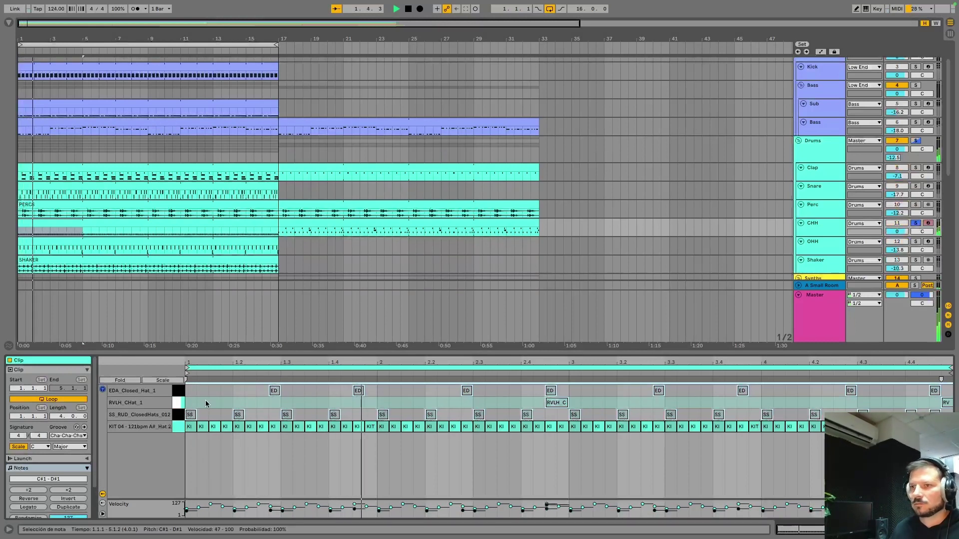
click(180, 418)
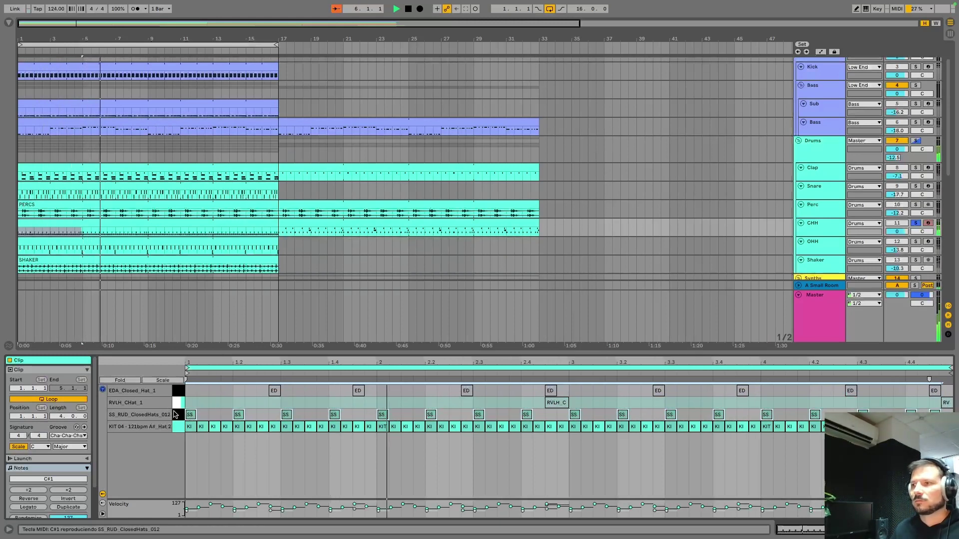
click(178, 409)
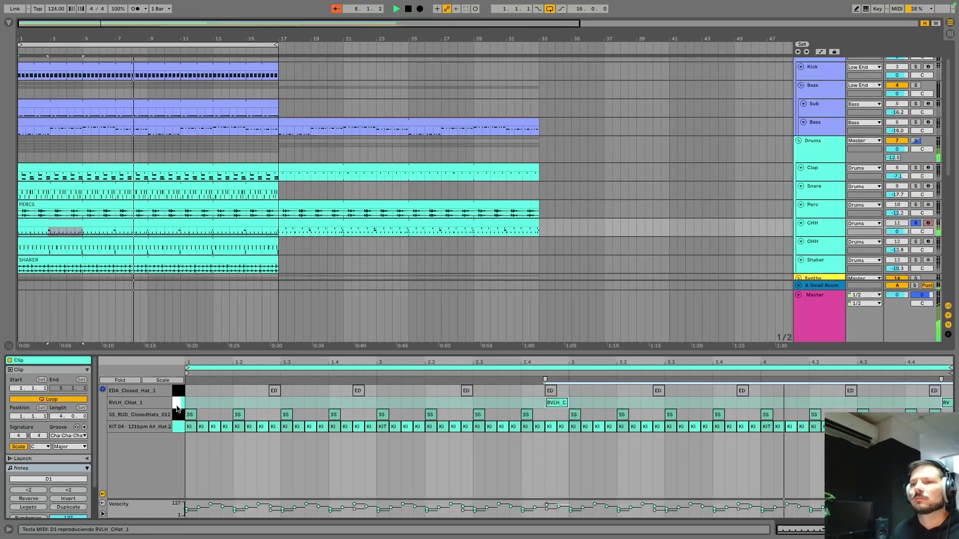
click(180, 393)
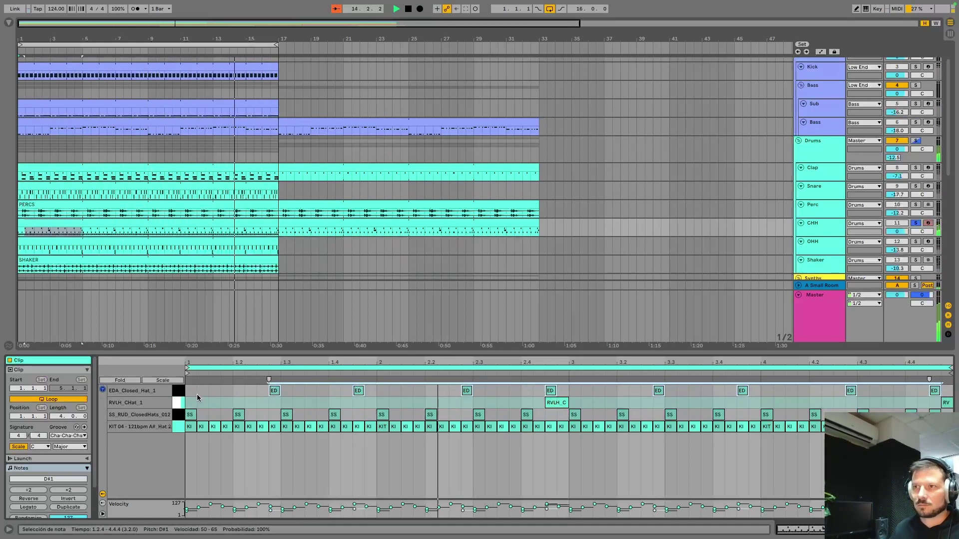
key(space)
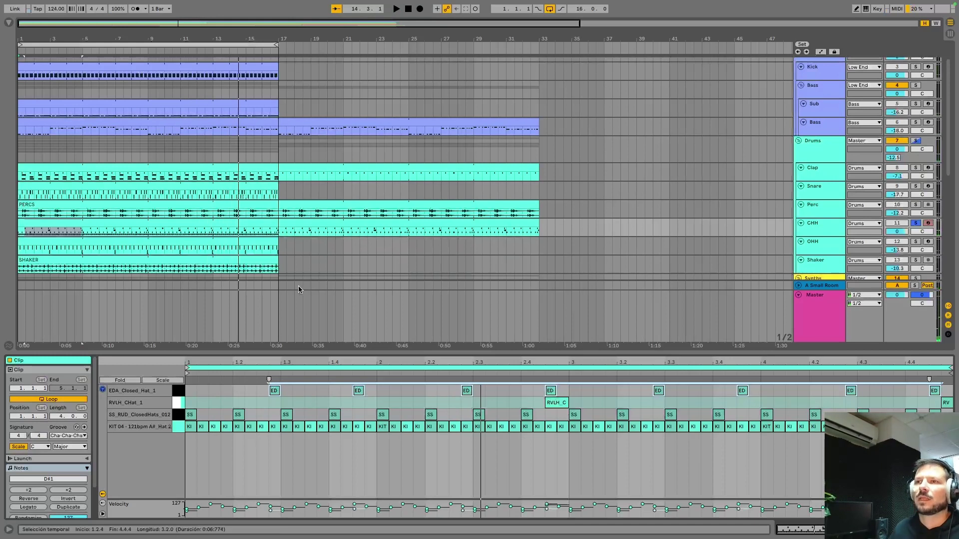
Open the OHH clip's notes and audition its two hi-hat samples with the whole Drums group soloed
click(826, 242)
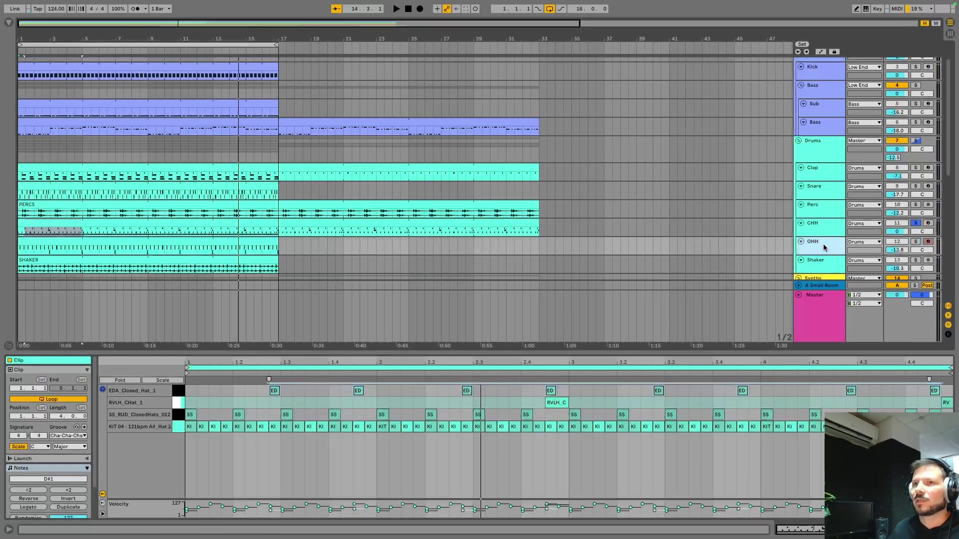
scroll(823, 244, down, 2)
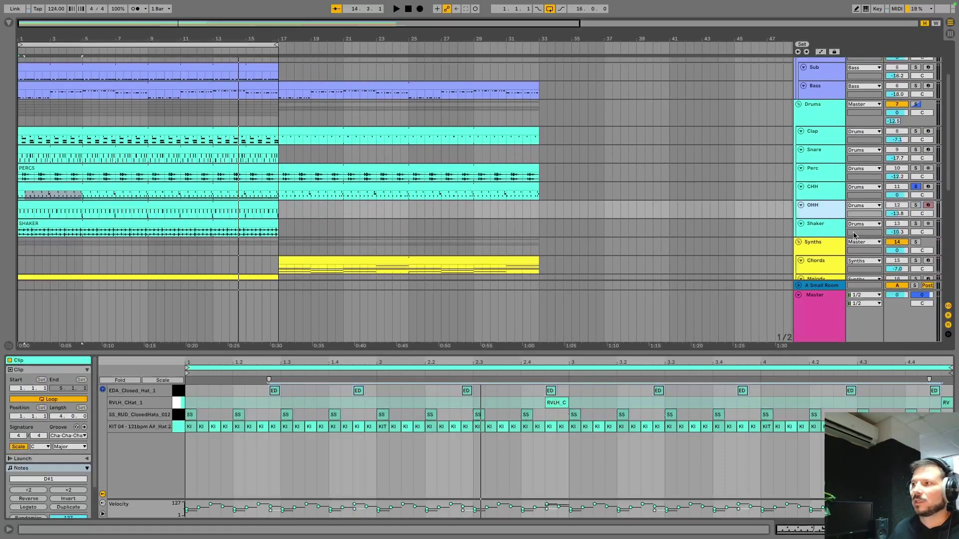
click(208, 211)
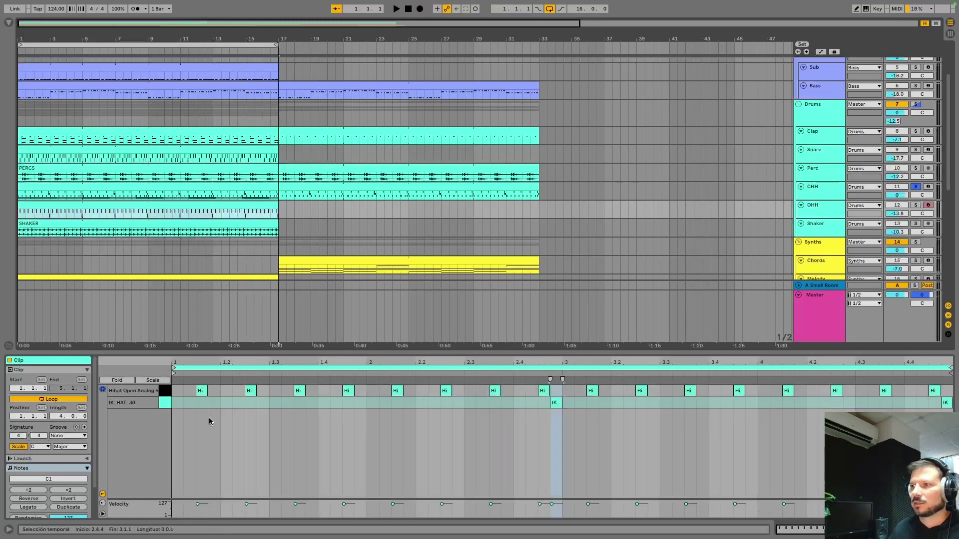
click(165, 403)
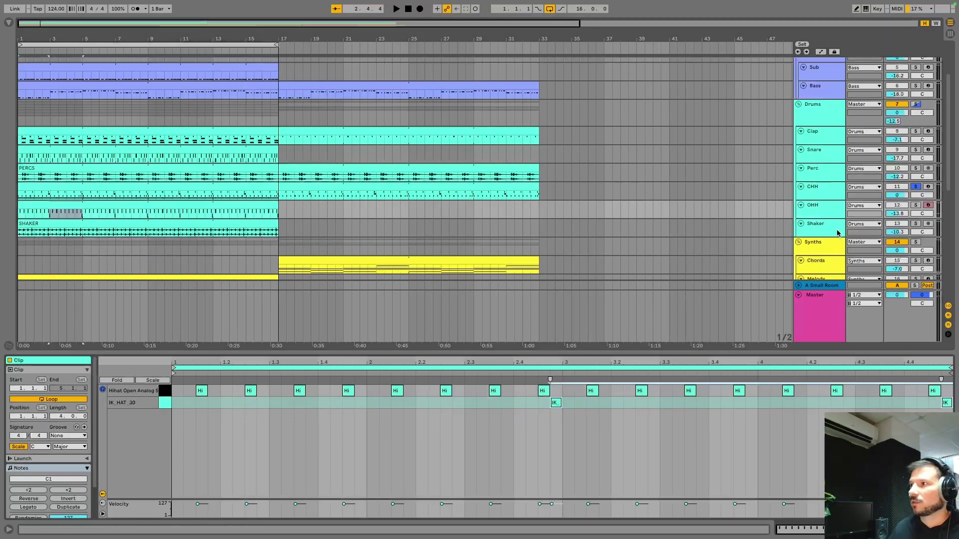
click(915, 105)
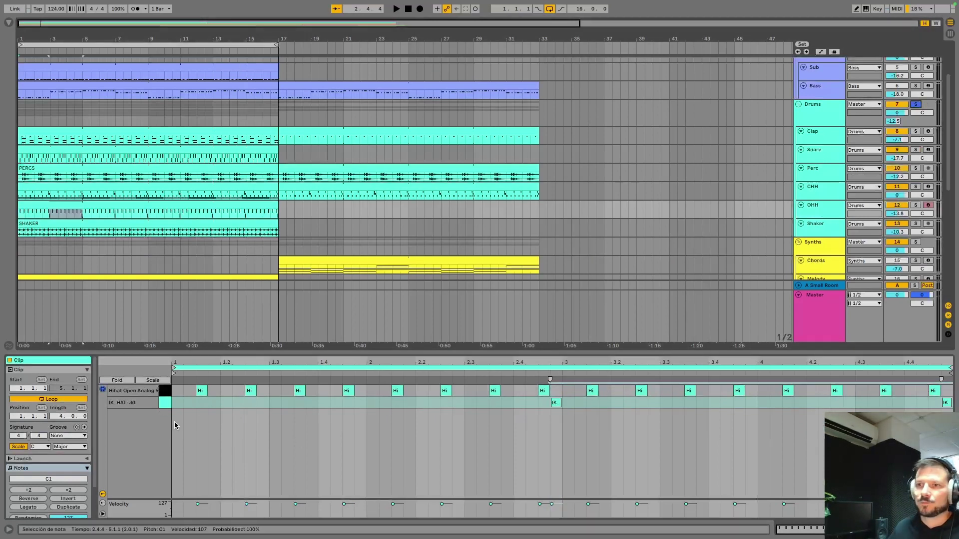
click(163, 394)
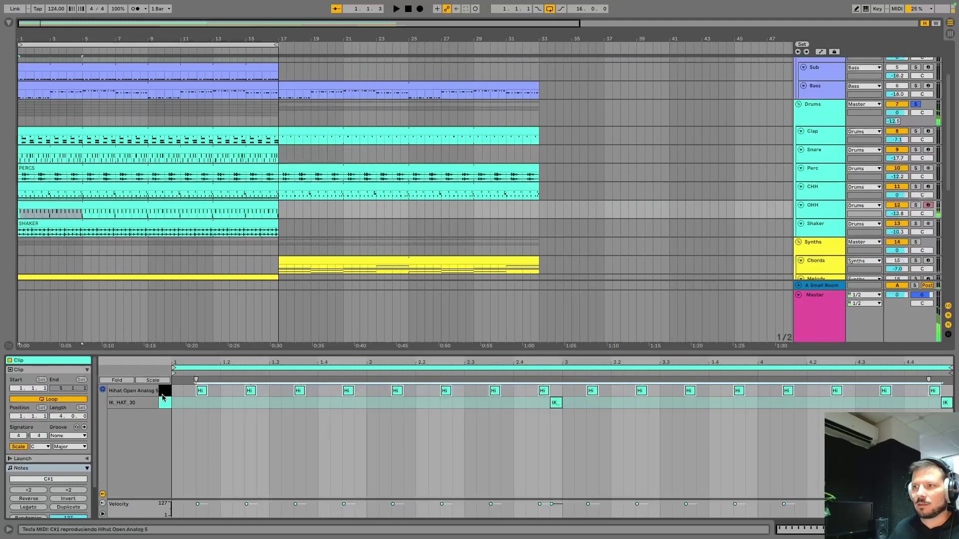
click(555, 403)
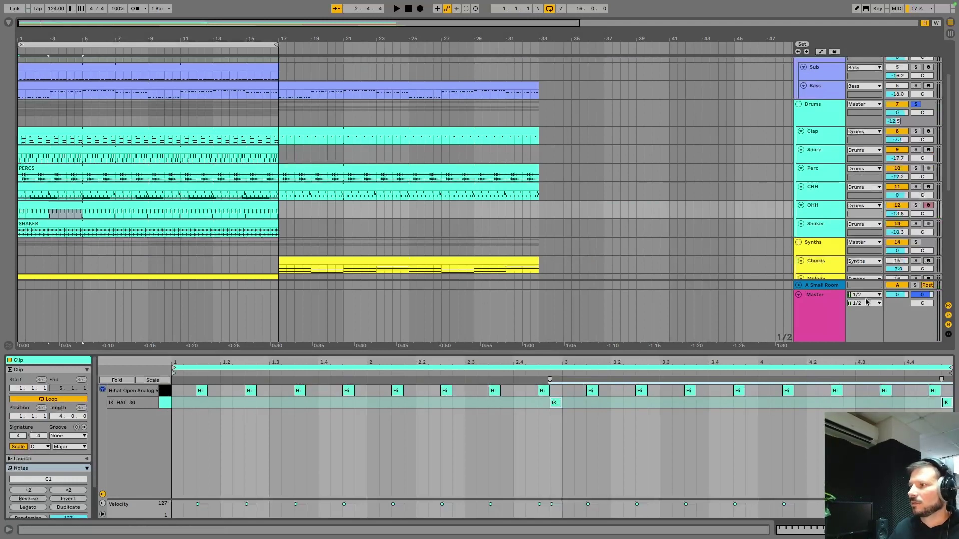
Show the OHH track's Drum Rack and inspect the IK_HAT_30 and Hihat Open Analog 5 samples
key(shift+Tab)
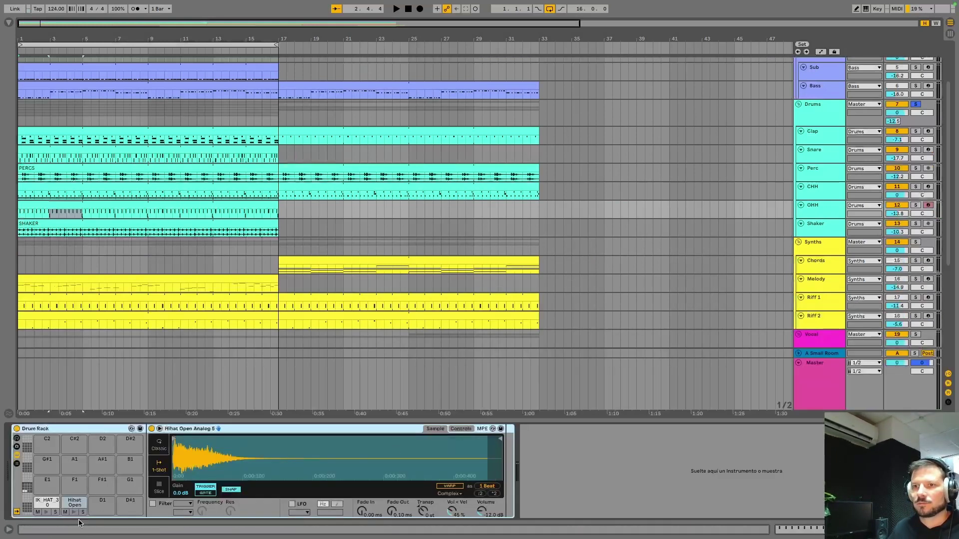
click(75, 505)
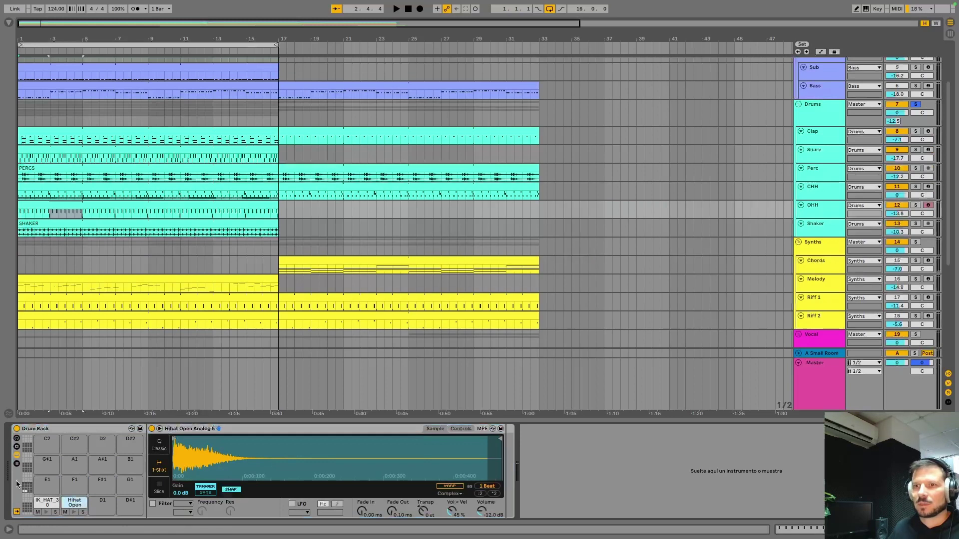
click(48, 502)
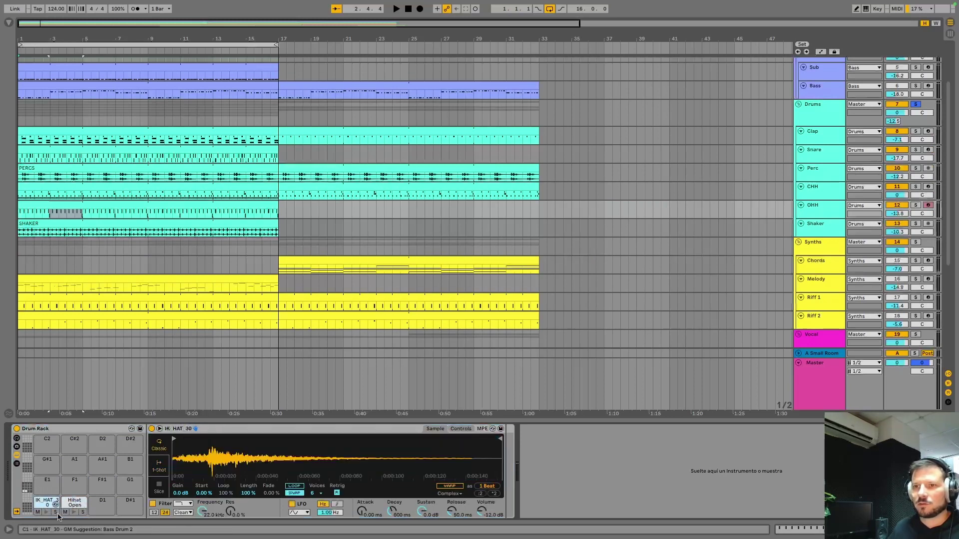
click(74, 503)
Solo the Shaker track and play its audio clip, bypassing and re-enabling Redux and the Compressor to compare the sound
click(186, 227)
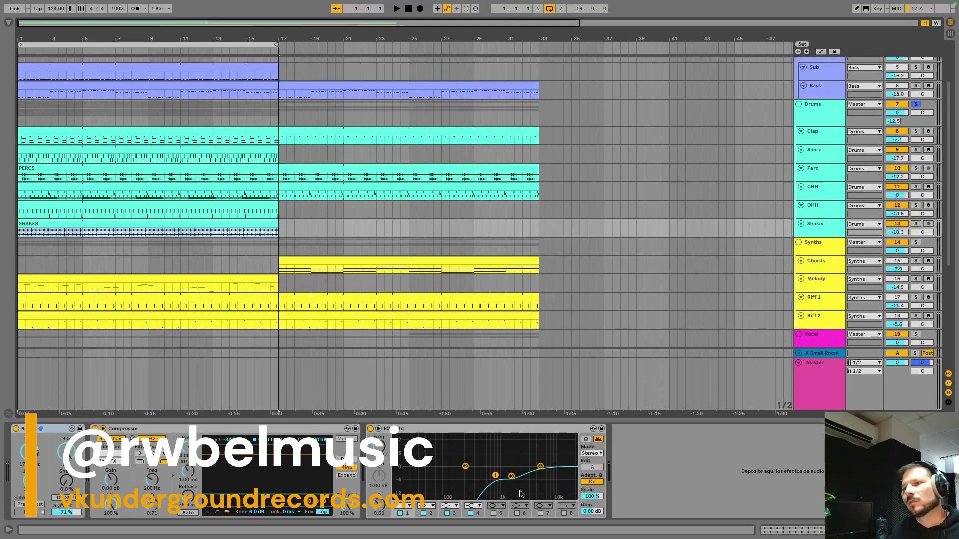
click(916, 224)
key(space)
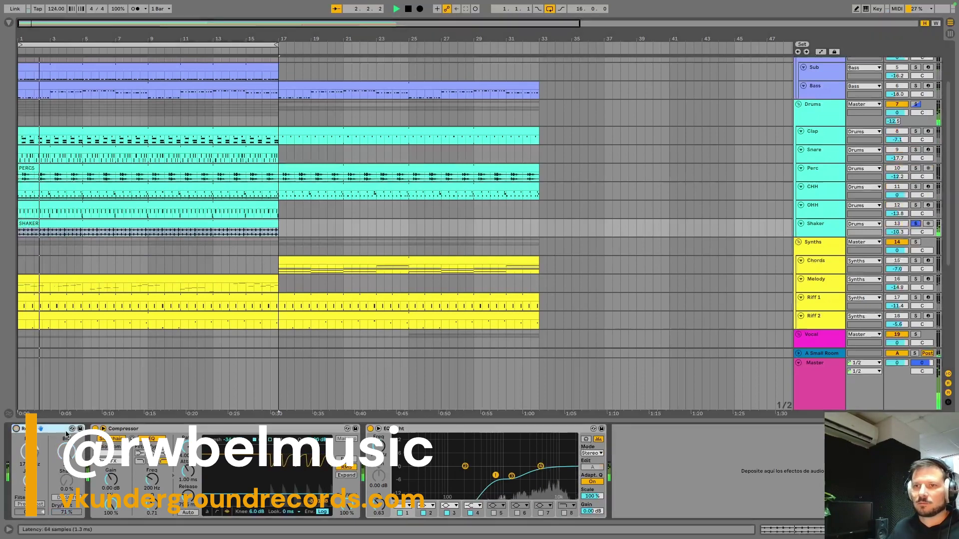
click(95, 429)
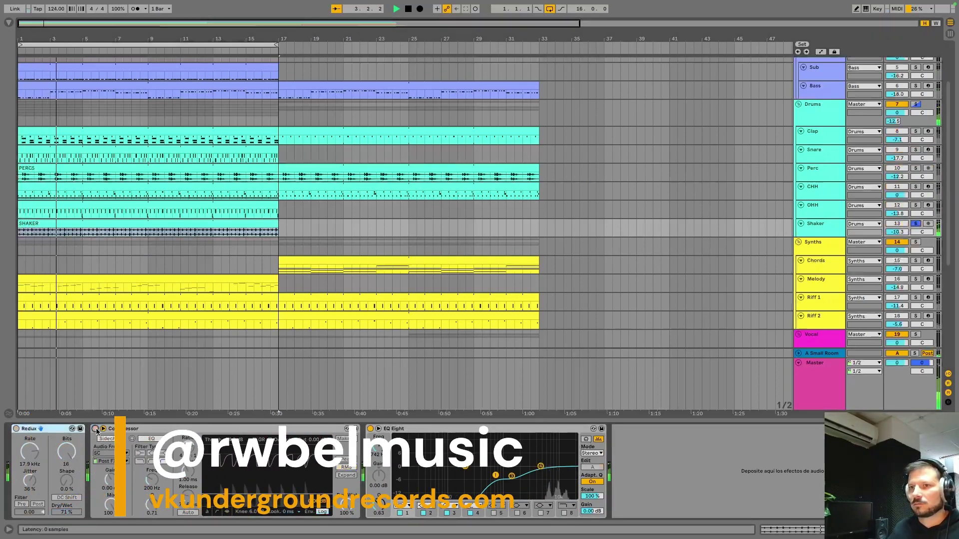
click(95, 428)
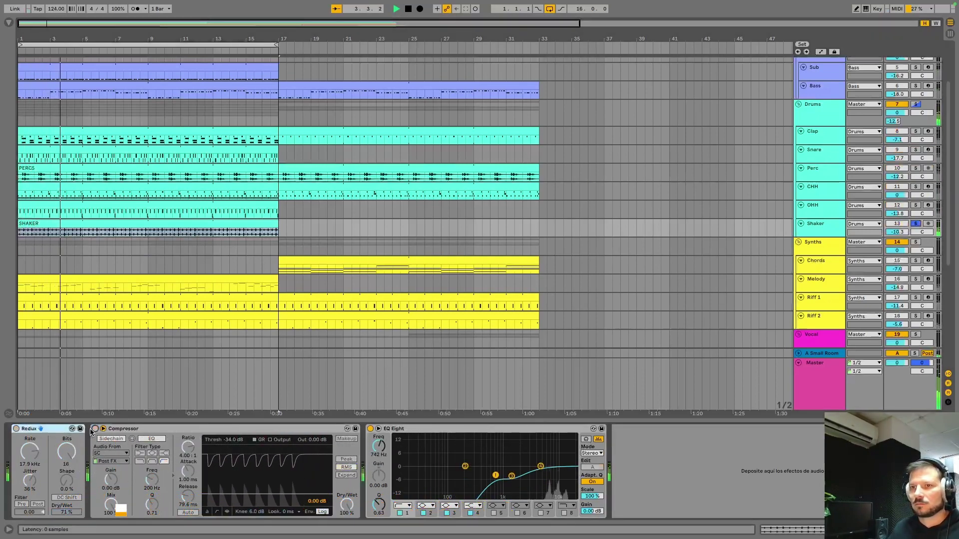
click(16, 428)
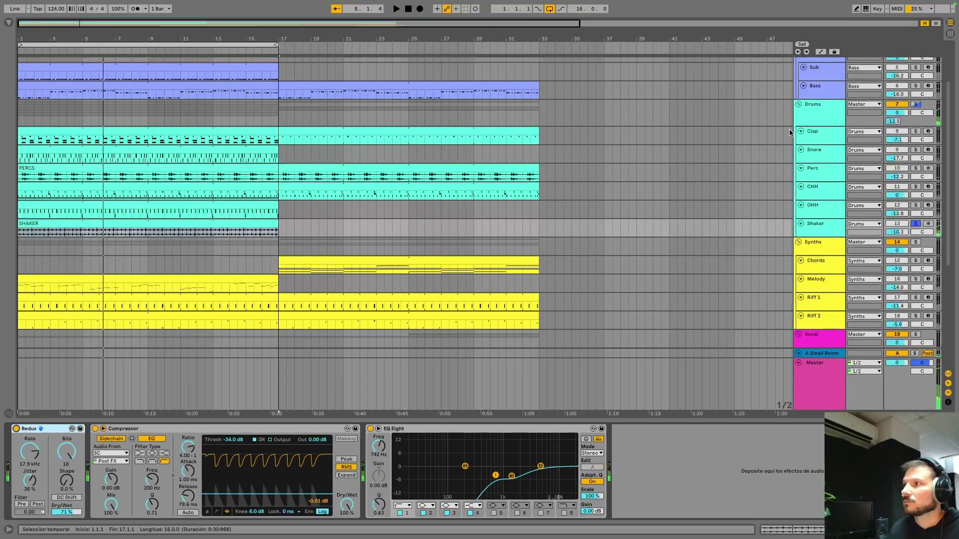
Play the complete Drums group soloed on its own, and play it again together with the Low End group
click(915, 104)
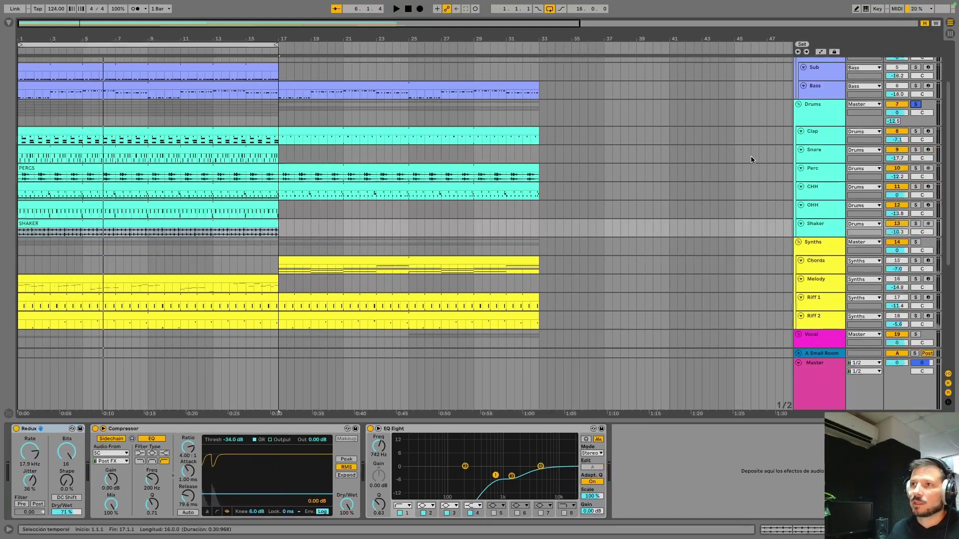
key(space)
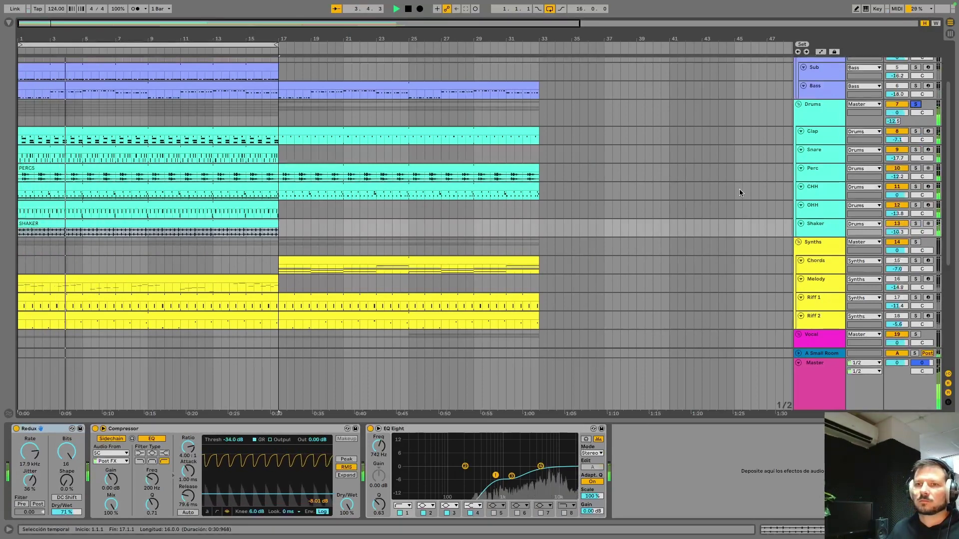
scroll(739, 207, up, 4)
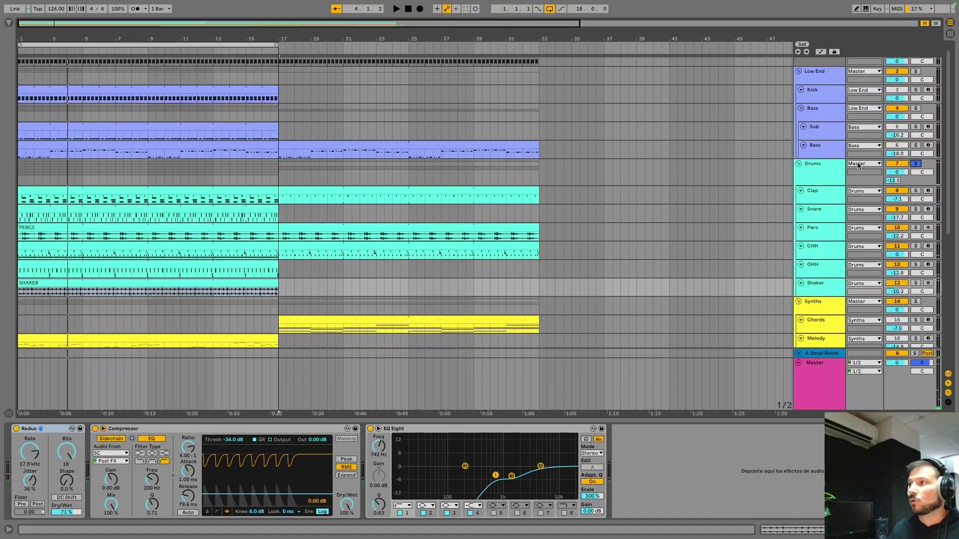
click(915, 71)
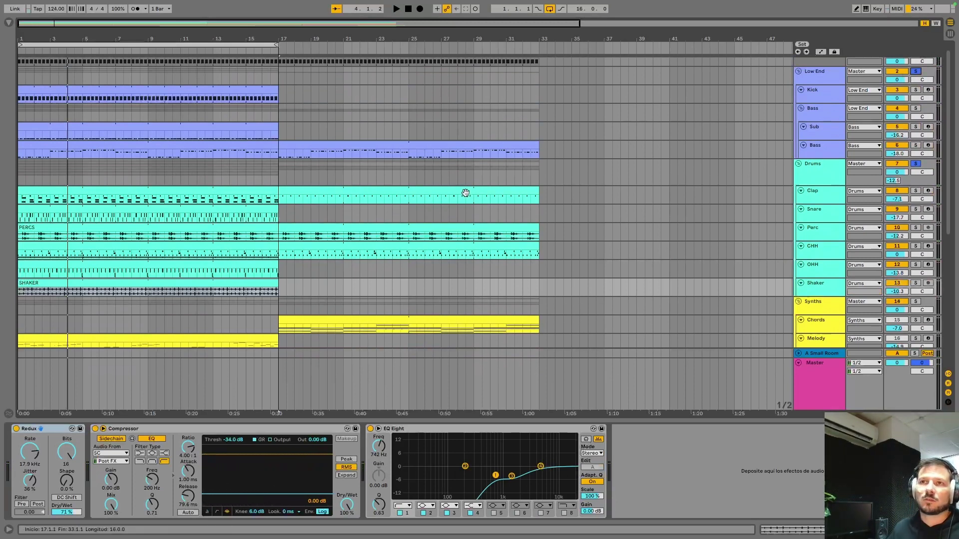
key(space)
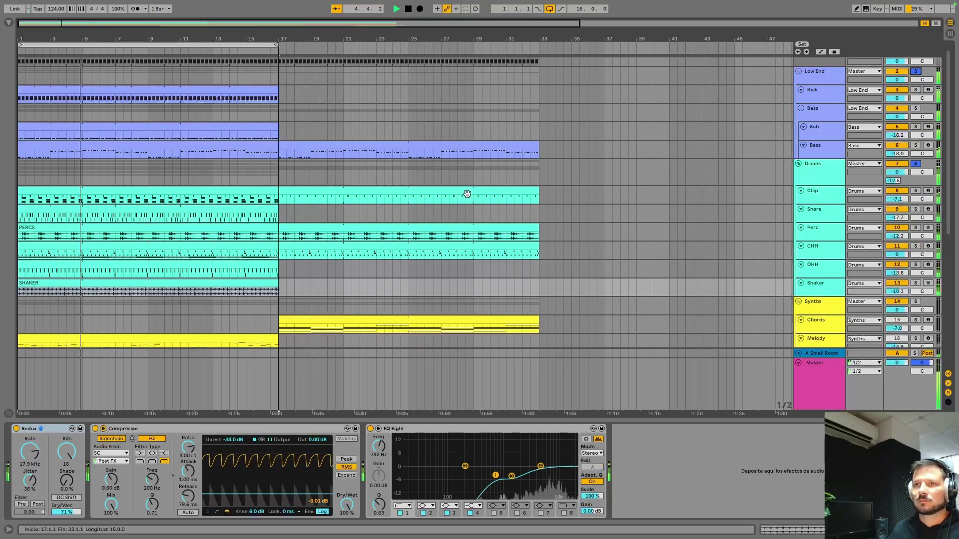
scroll(469, 193, down, 5)
key(space)
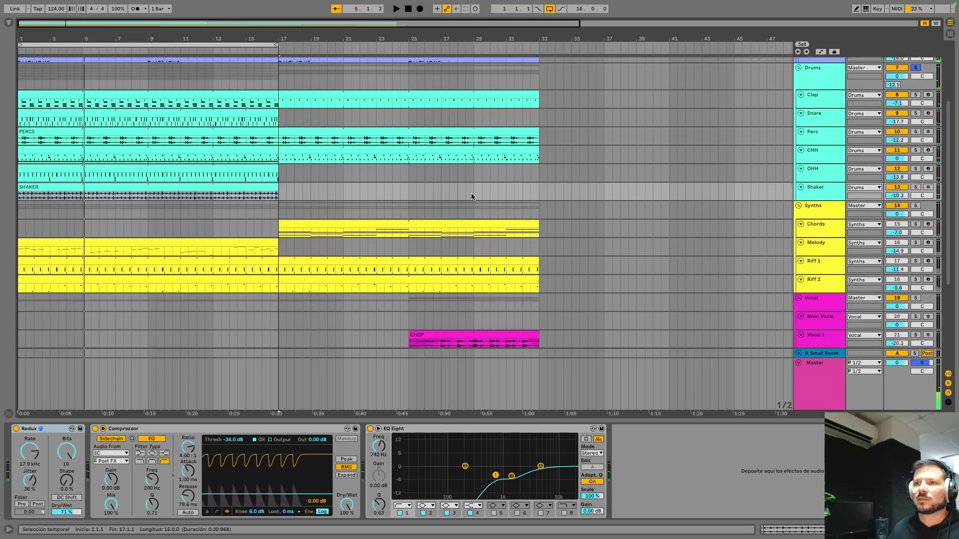
Show the Melody track's Space Arp and LFO devices in the Synths group and play the melody soloed
click(817, 213)
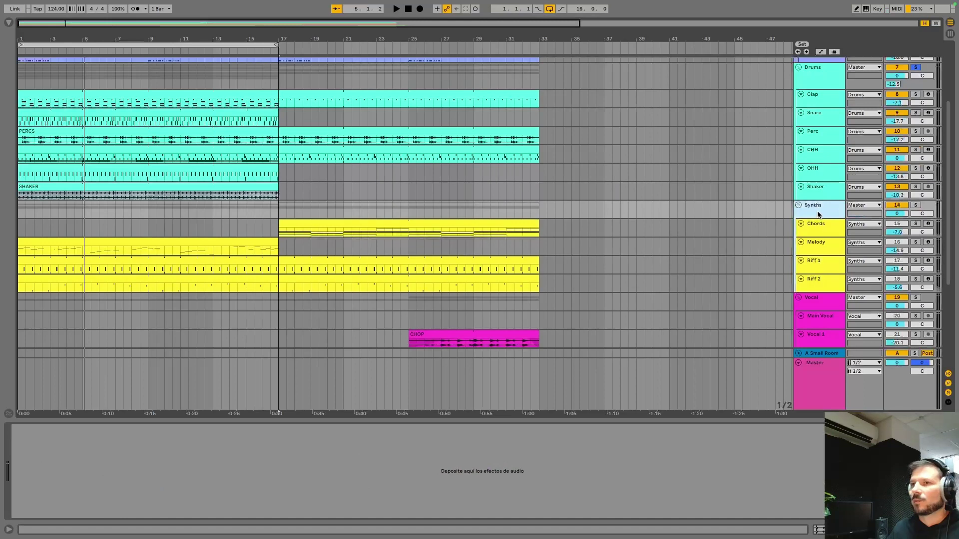
click(819, 245)
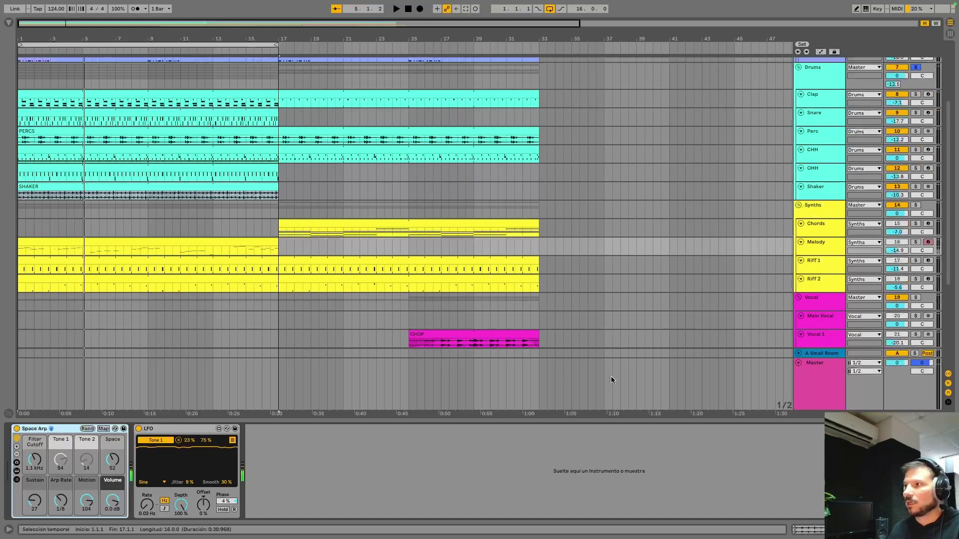
click(917, 205)
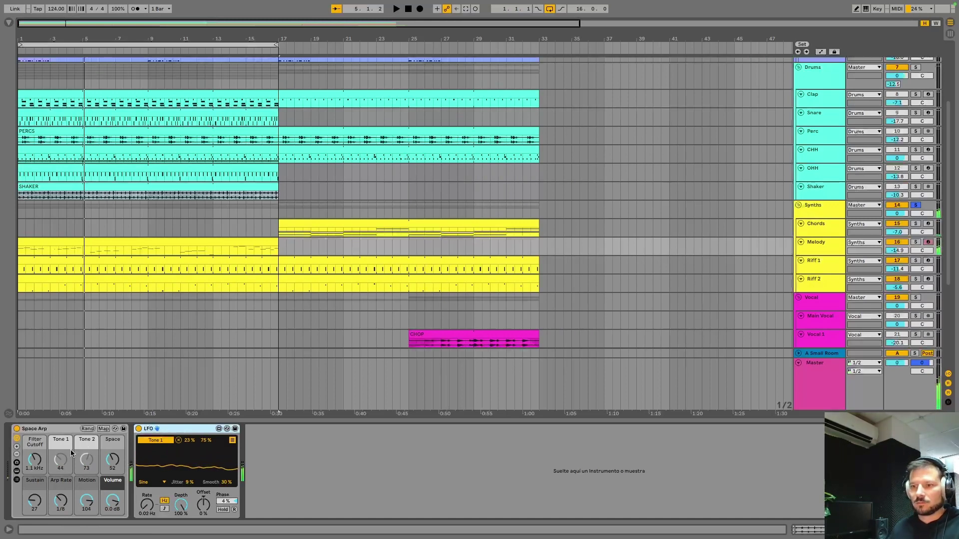
click(917, 243)
key(space)
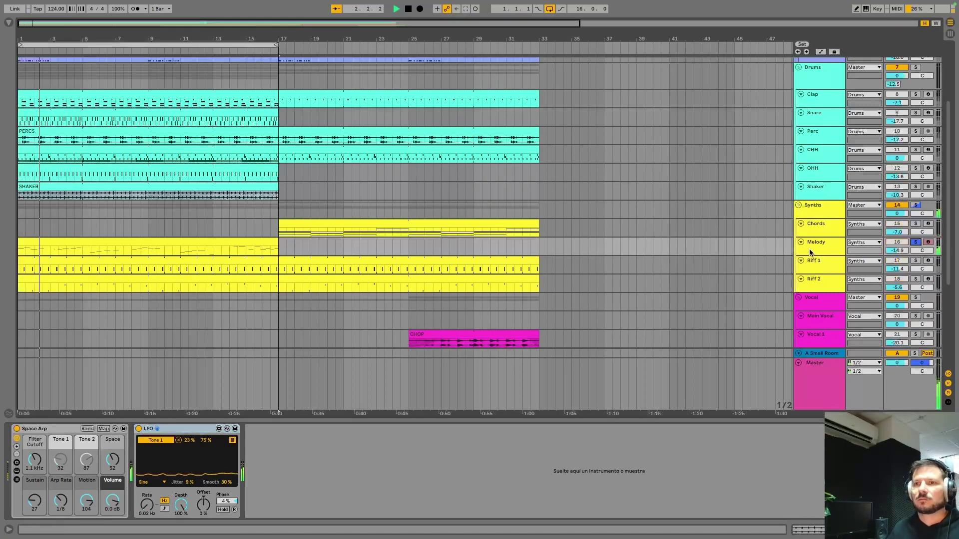
Solo Riff 1, examine its Wavetable modulation matrix with the browser shown, and open the Riff 2 track's device chain
key(ctrl+alt+b)
click(828, 270)
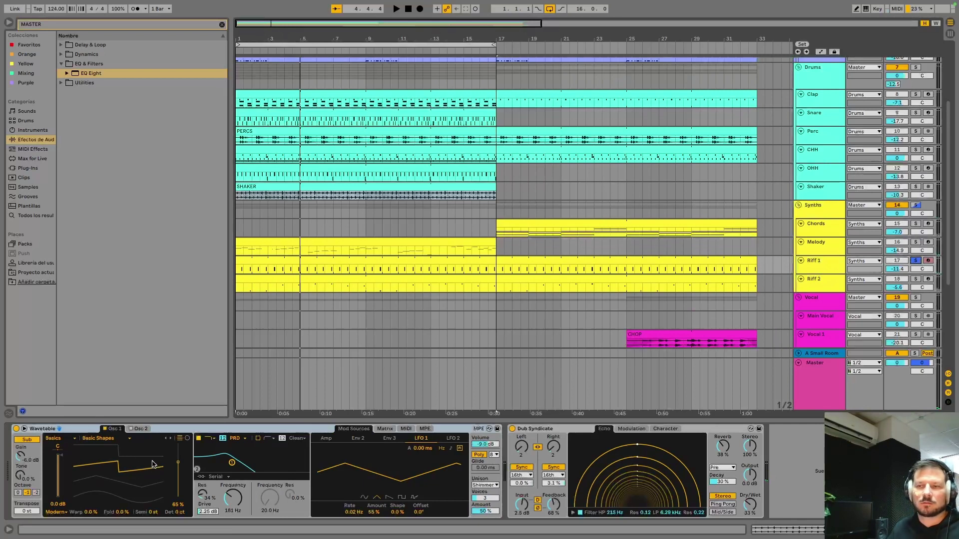
click(384, 428)
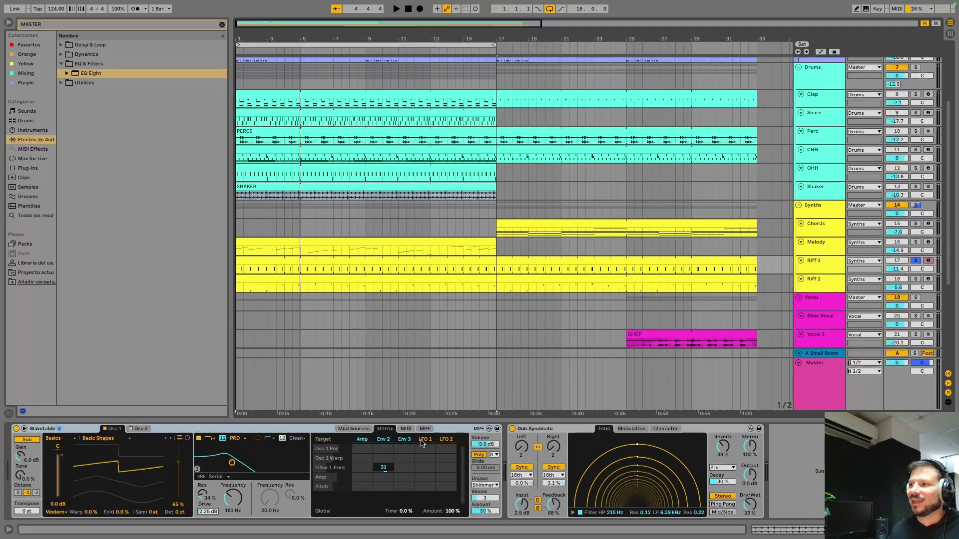
click(384, 287)
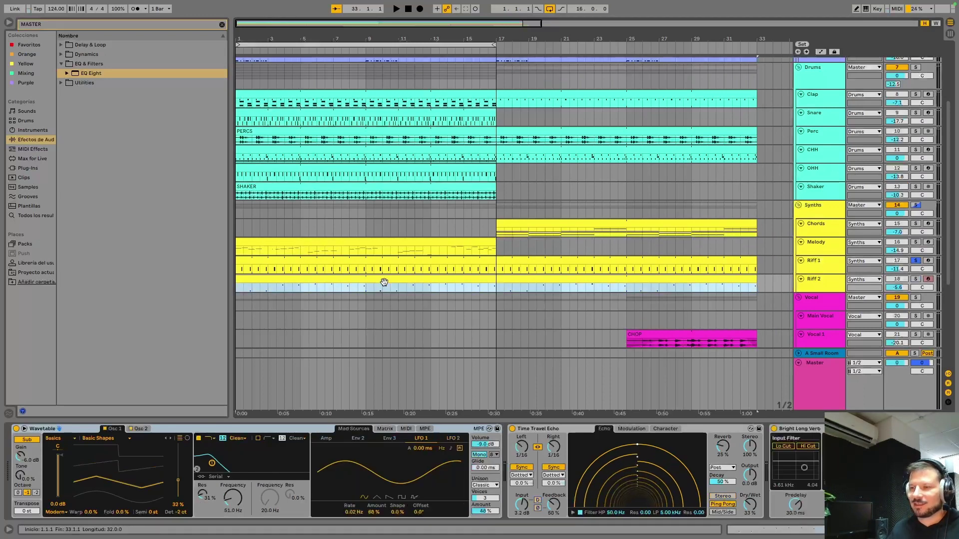
Check the Wavetable modulation matrices of Riff 2 and Riff 1, enlarge the Riff 1 track and view its LFO 1 settings
click(386, 430)
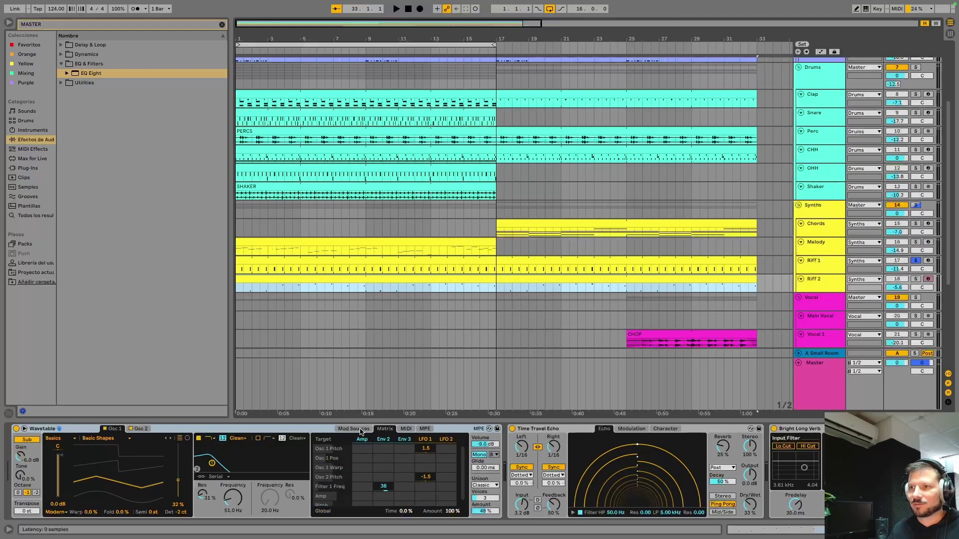
click(444, 270)
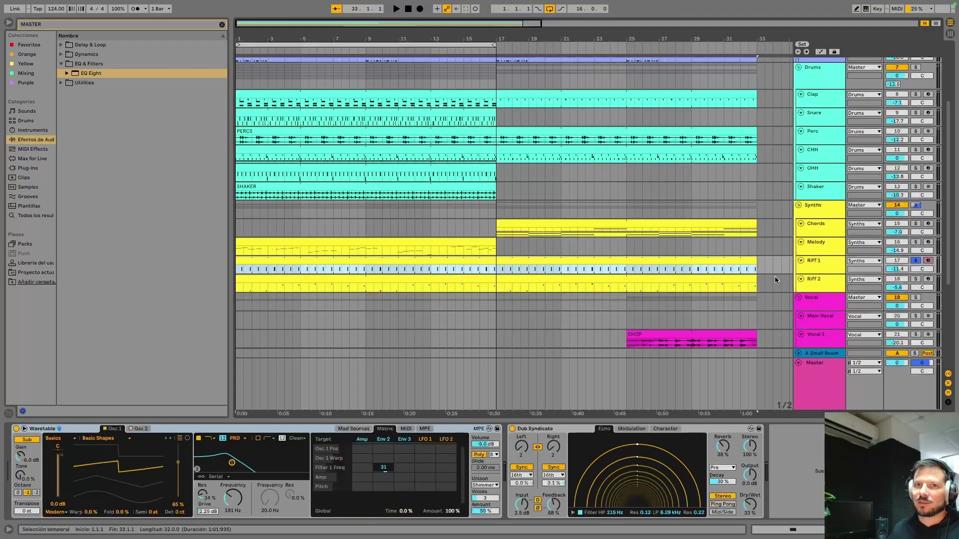
drag(813, 274, 814, 288)
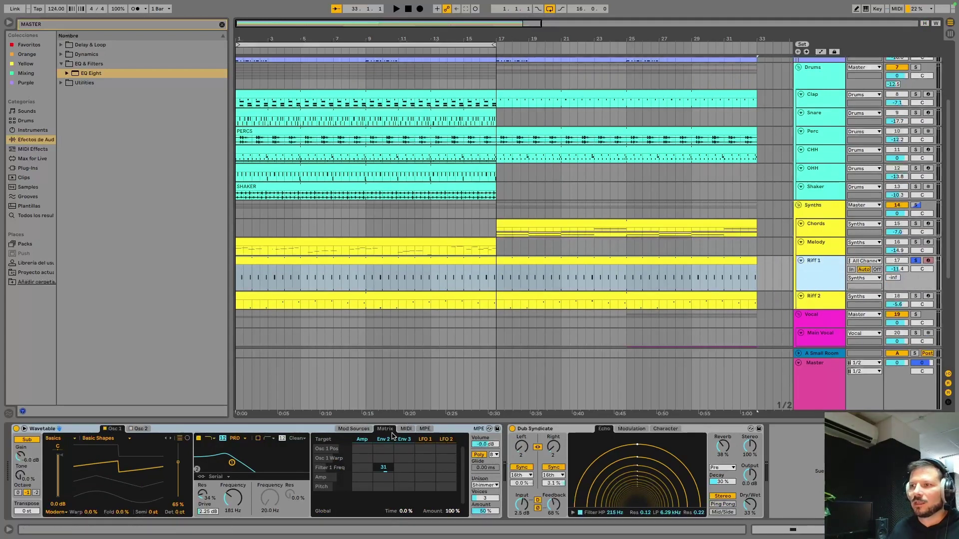
click(425, 439)
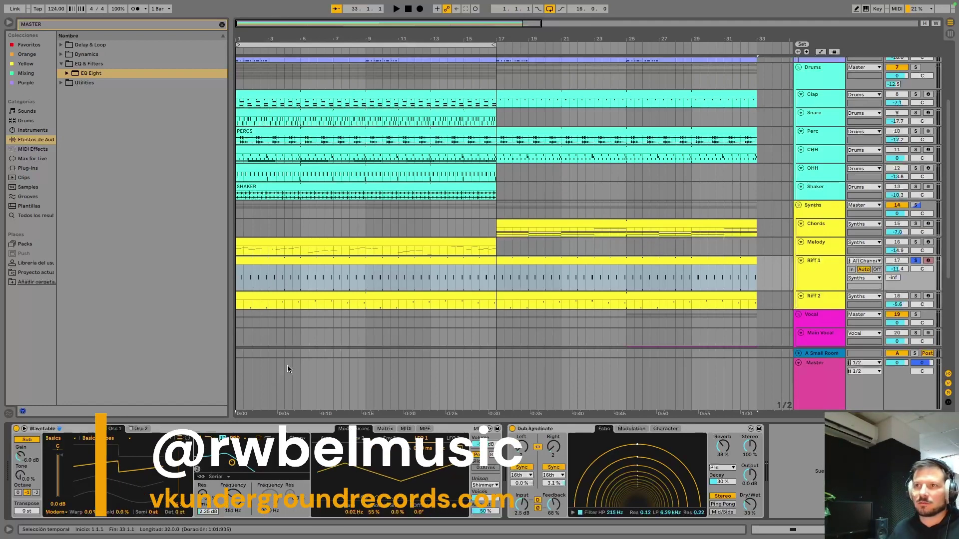
Add an EQ Eight after Dub Syndicate on Riff 1 with band 1 as a low cut at about 212 Hz, and play the result
click(100, 78)
drag(749, 412, 775, 508)
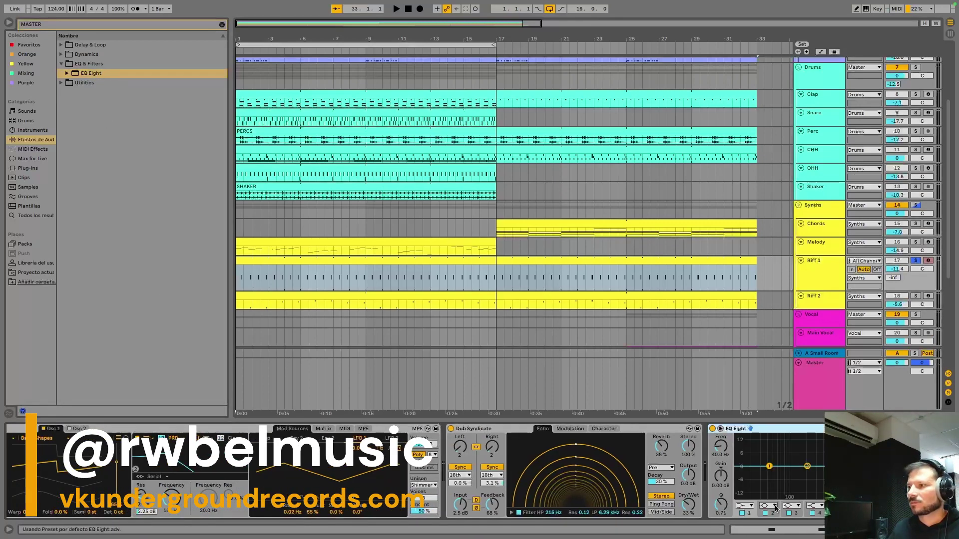
click(747, 507)
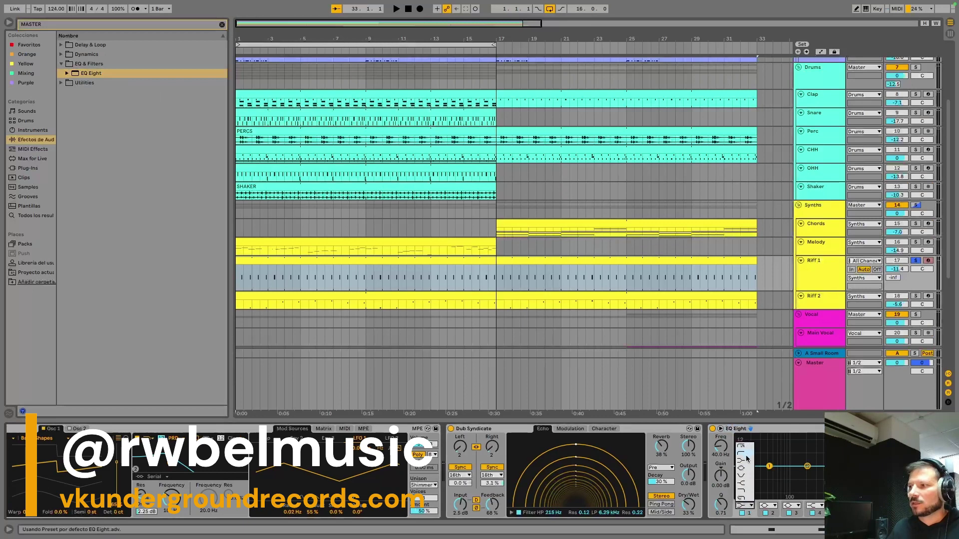
click(747, 458)
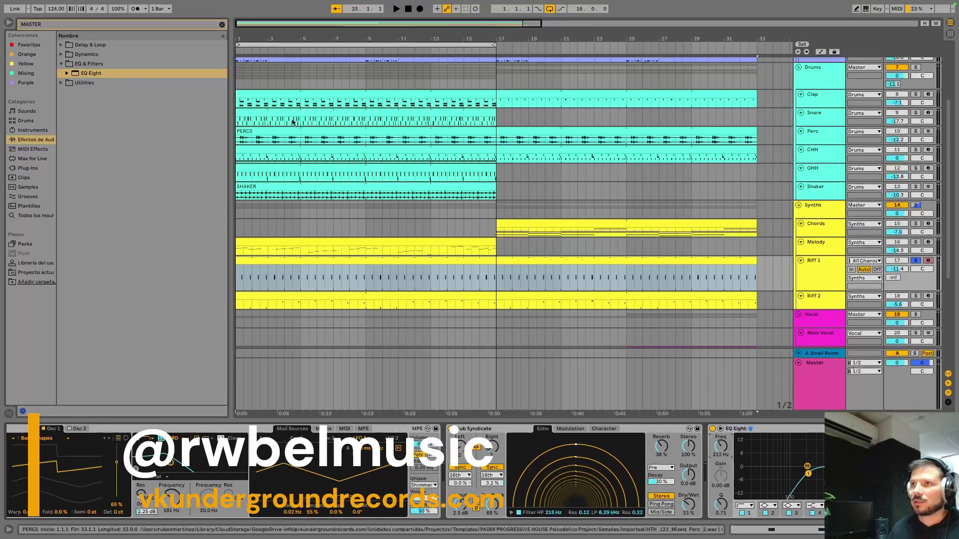
click(396, 9)
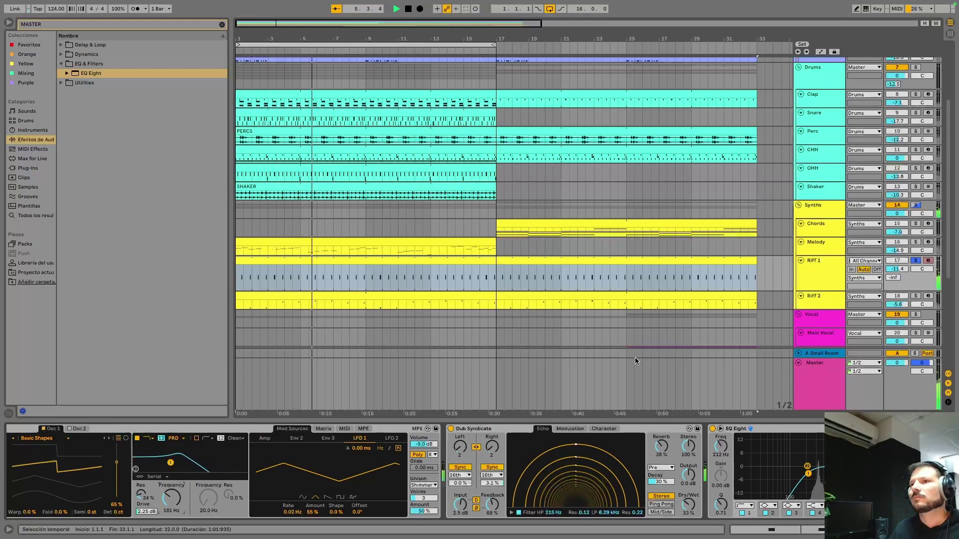
click(409, 9)
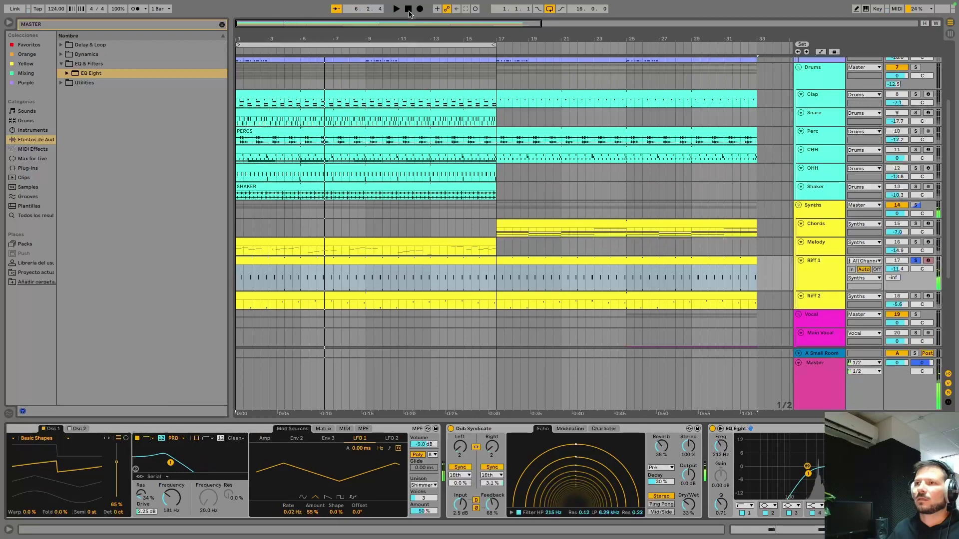
Draw Wavetable Filter 1 Freq automation on Riff 1, rising from 20 Hz at bar 1 to 184 Hz at bar 9, then falling and rising repeatedly
key(a)
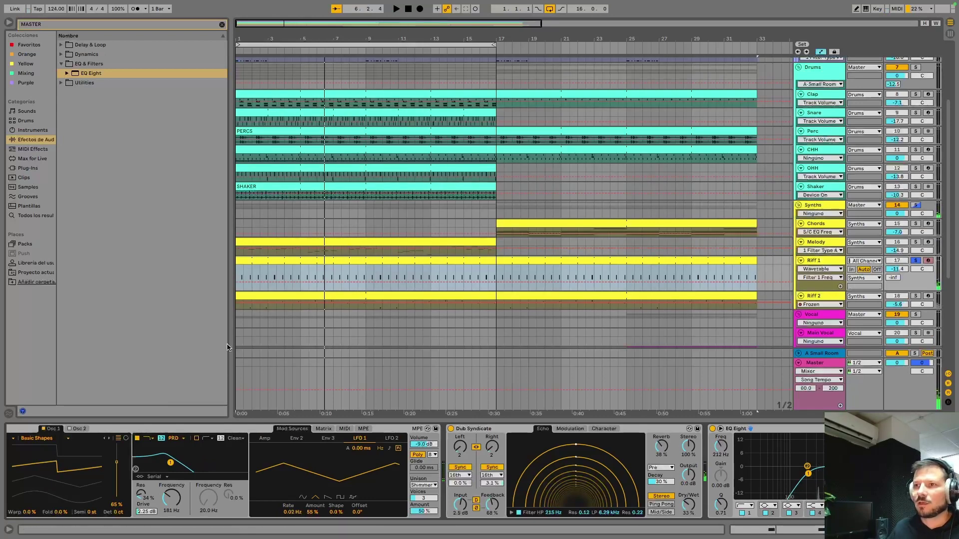
drag(238, 286, 238, 294)
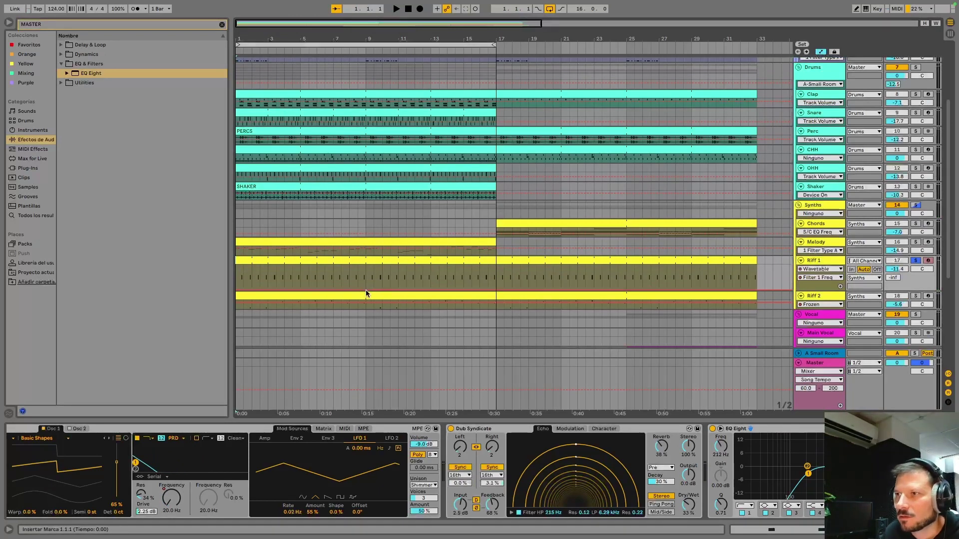
drag(366, 290, 366, 281)
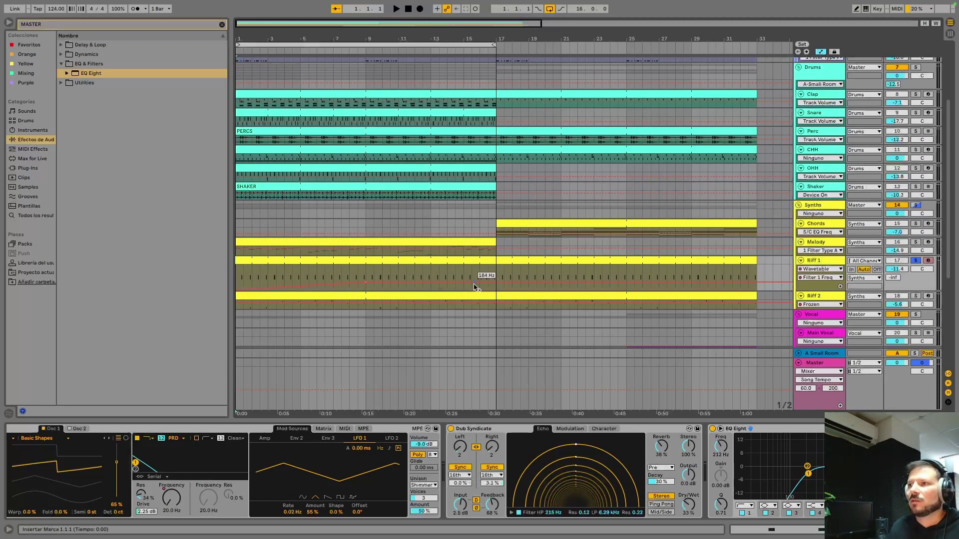
click(448, 283)
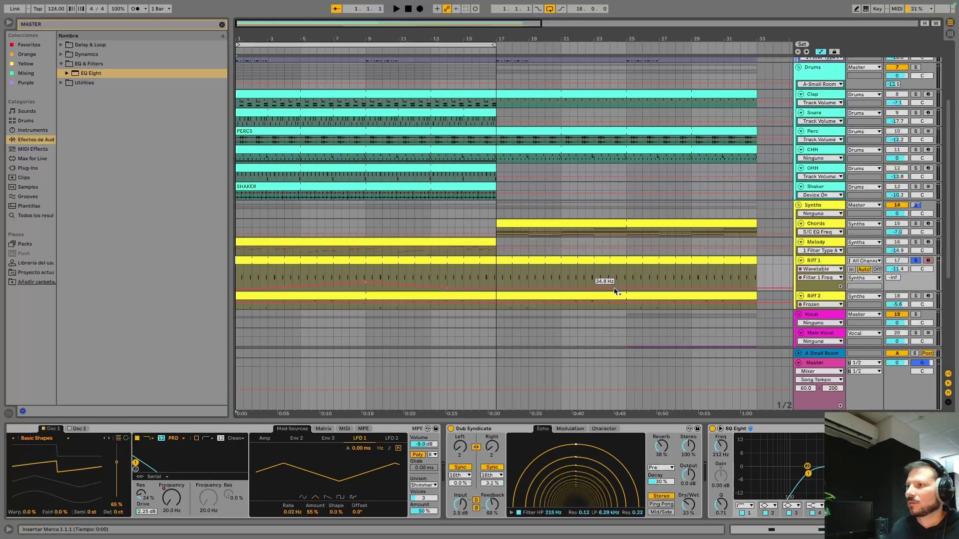
click(618, 291)
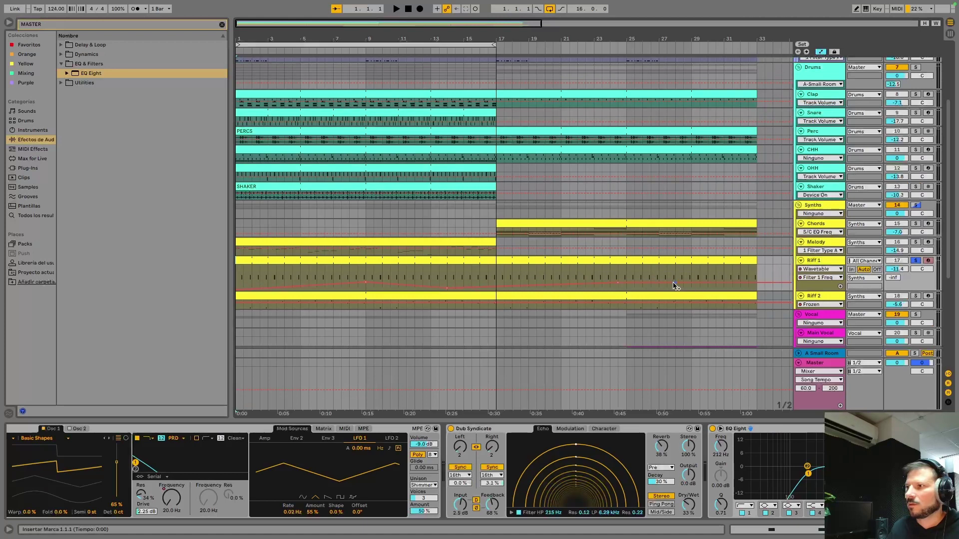
drag(675, 277, 675, 281)
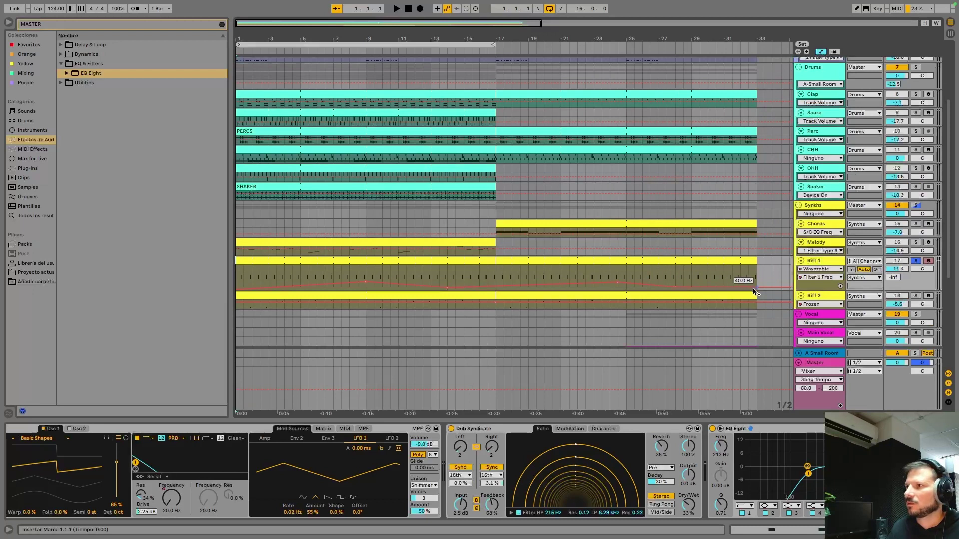
drag(755, 282, 755, 276)
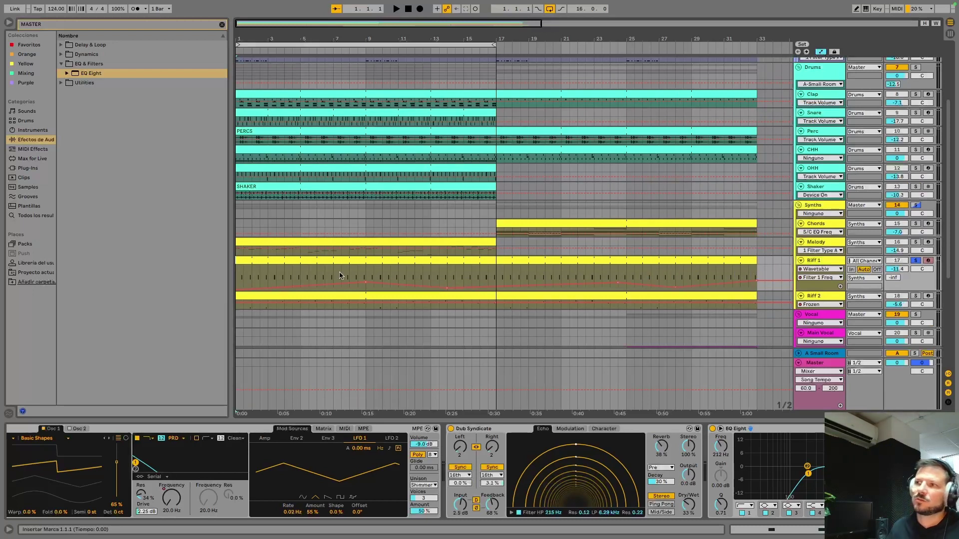
drag(763, 286, 762, 280)
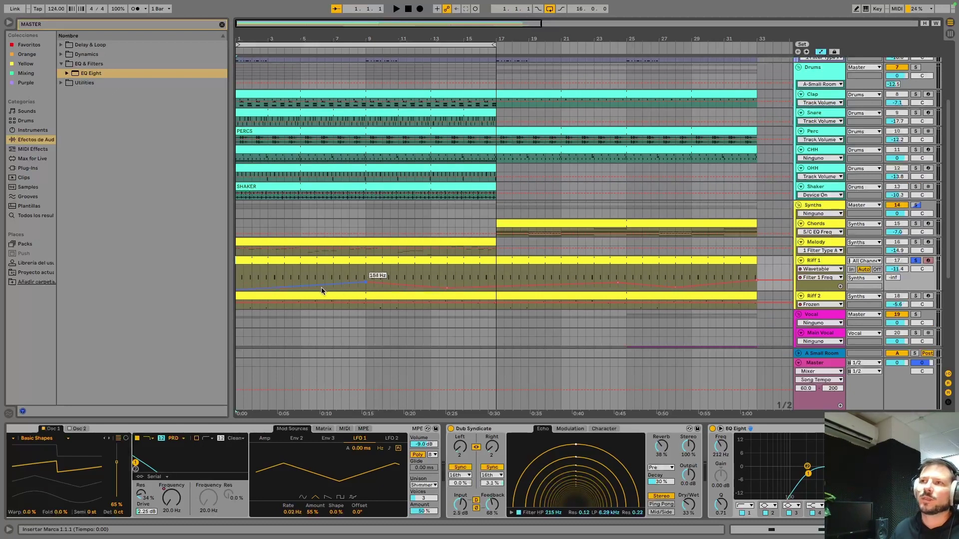
Play Riff 1 while lowering EQ Eight band 2 to about -5 dB at 375 Hz with band 1 near 211 Hz, and hide the automation
key(space)
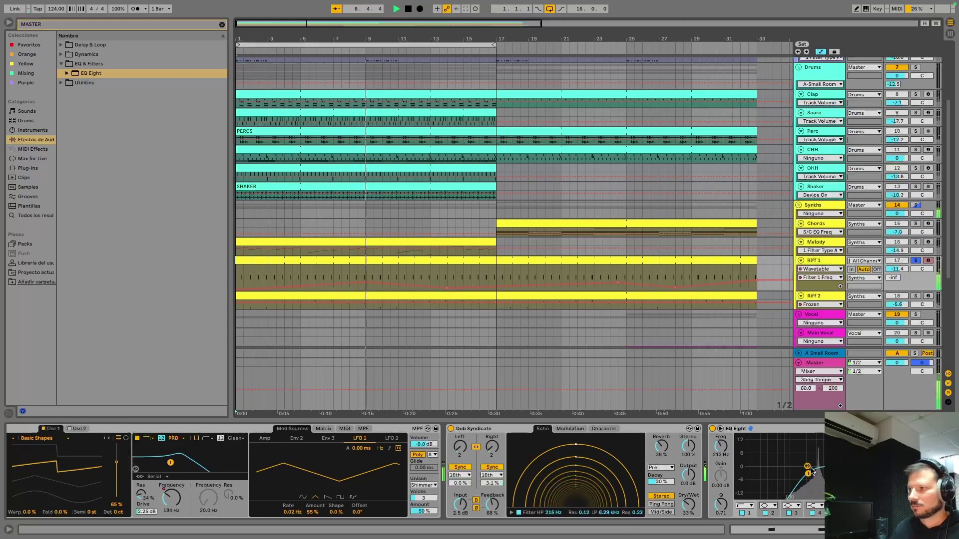
drag(807, 465, 822, 477)
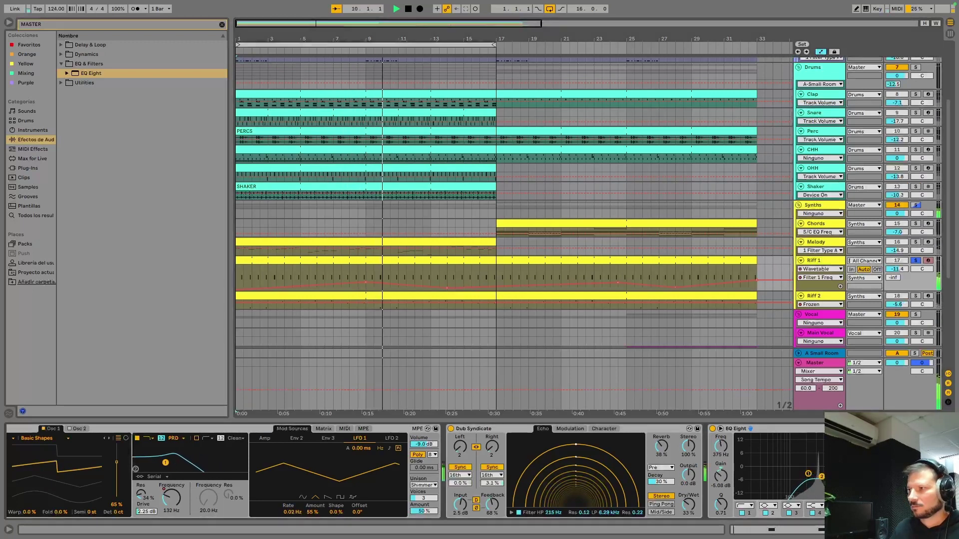
click(808, 473)
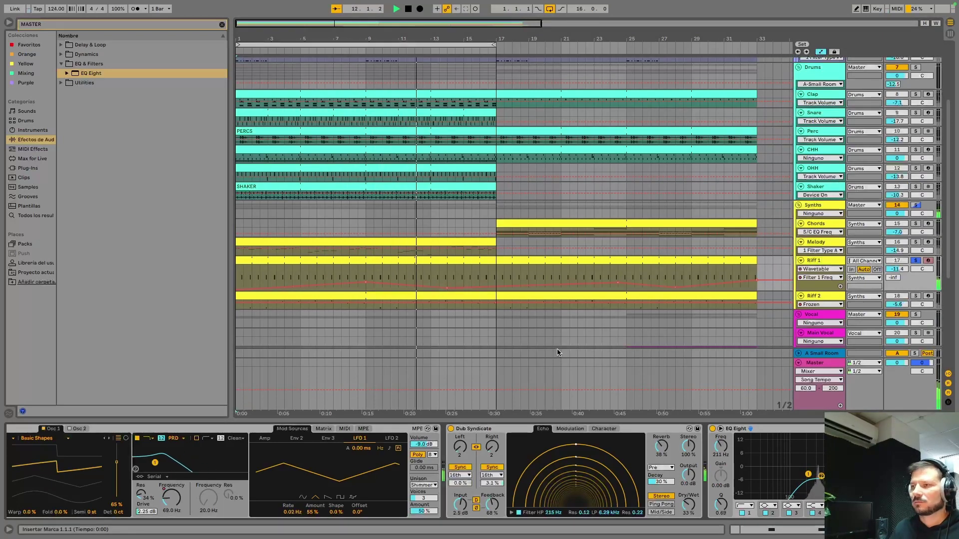
key(a)
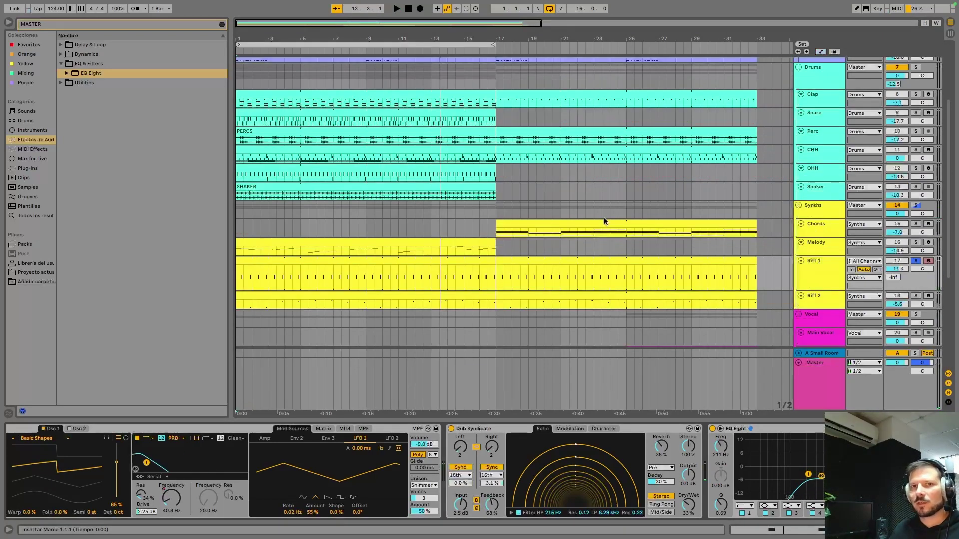
Examine Riff 2's Wavetable Osc 2, Env 2 and modulation matrix, along with its echo, reverb, Freezer Fading and Compressor effects
scroll(529, 228, down, 3)
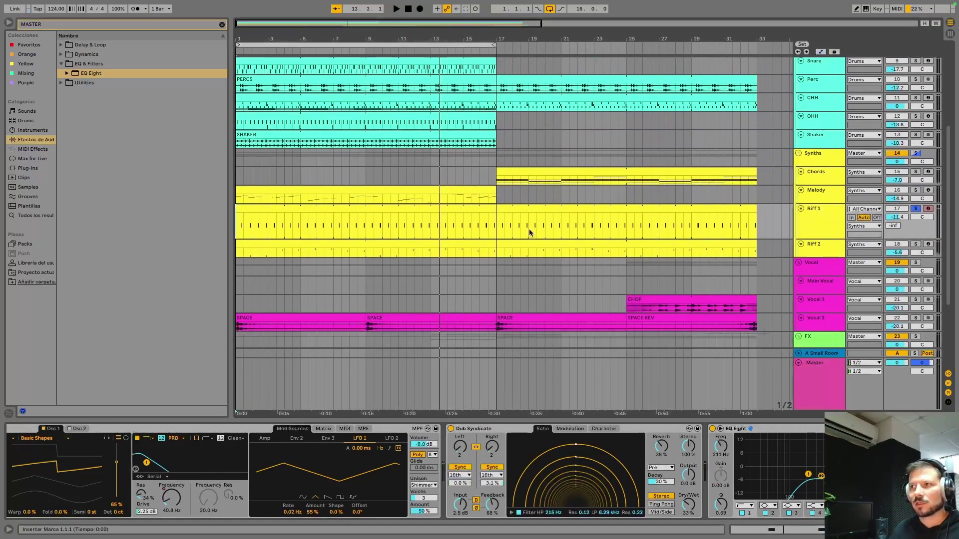
scroll(530, 231, down, 1)
click(439, 227)
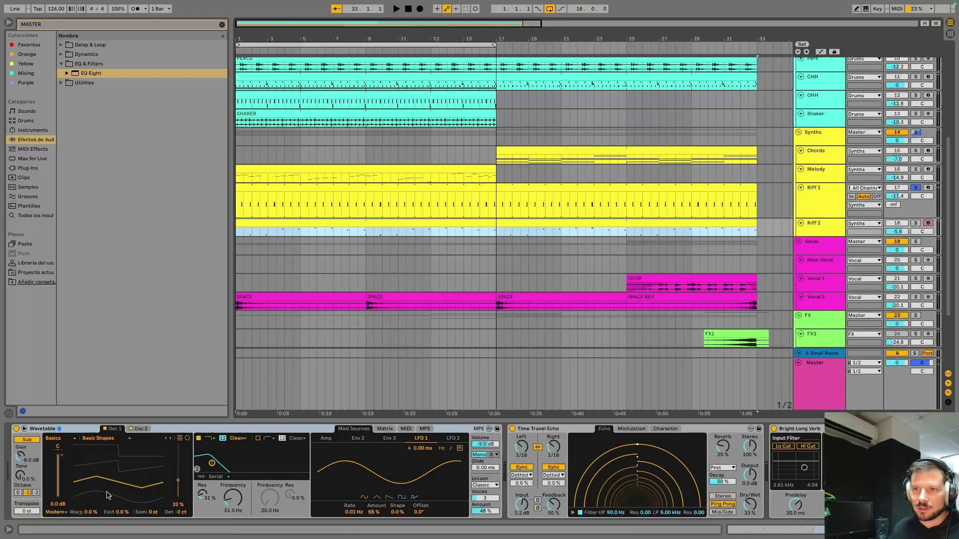
click(140, 428)
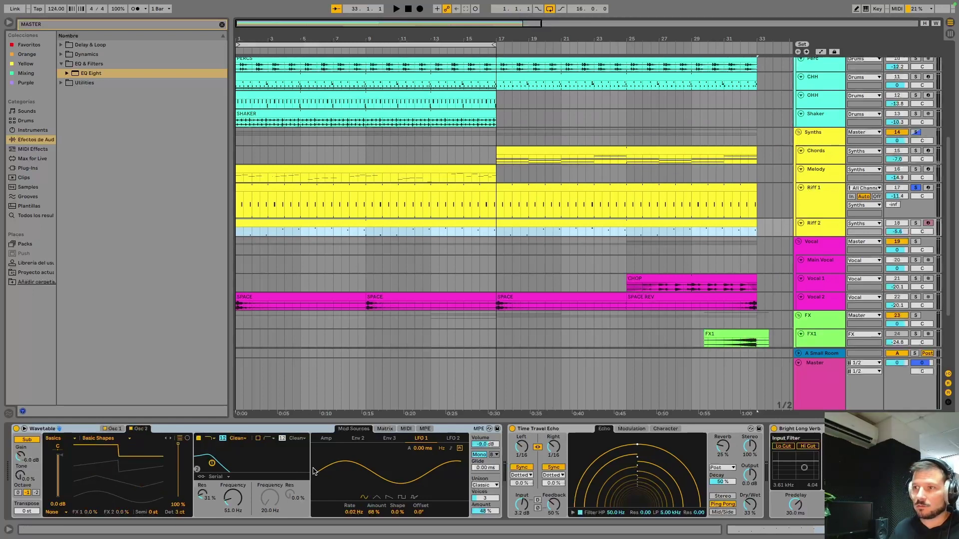
click(335, 443)
click(355, 440)
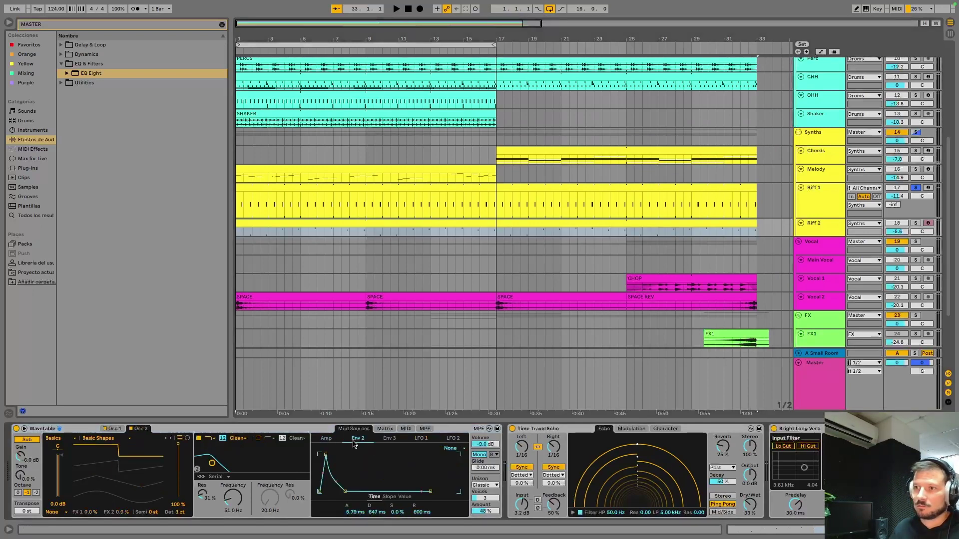
click(384, 429)
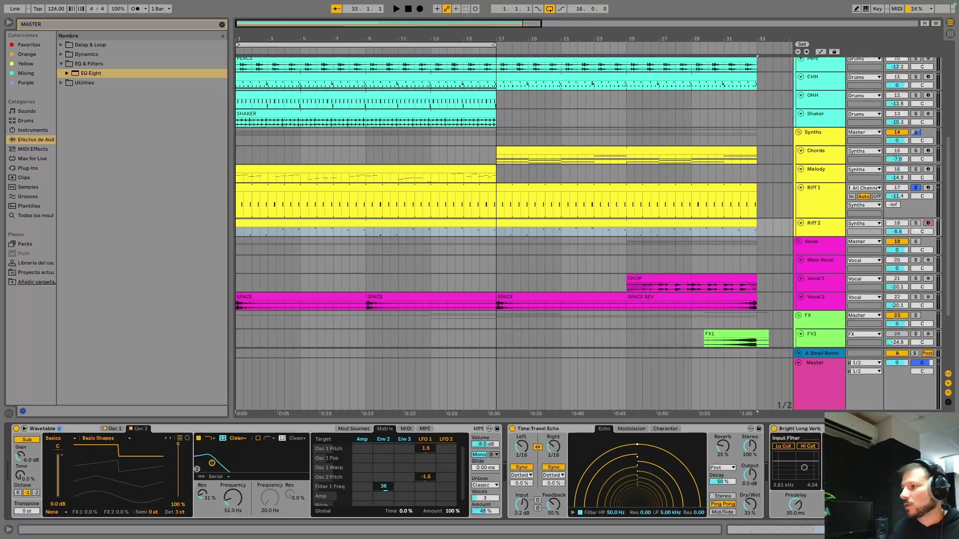
scroll(646, 477, right, 10)
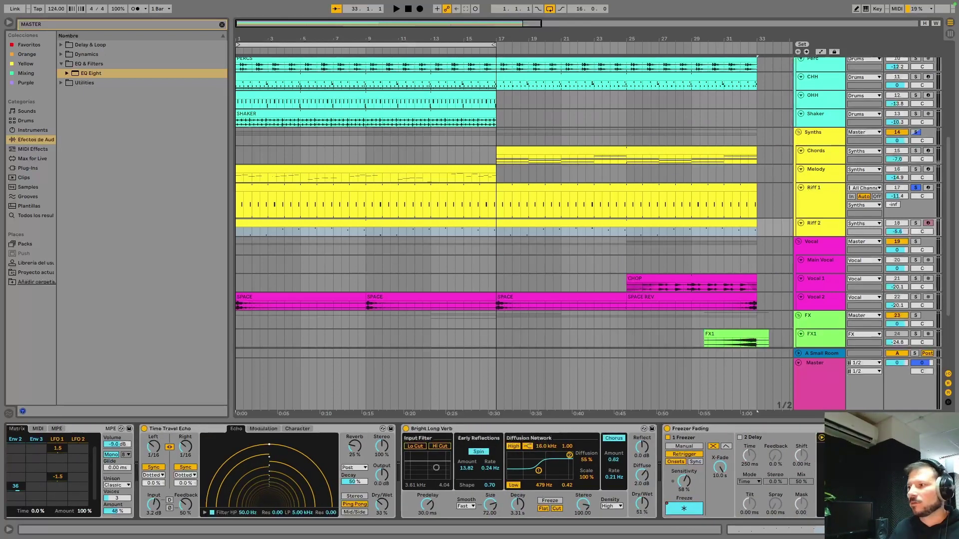
scroll(415, 471, right, 5)
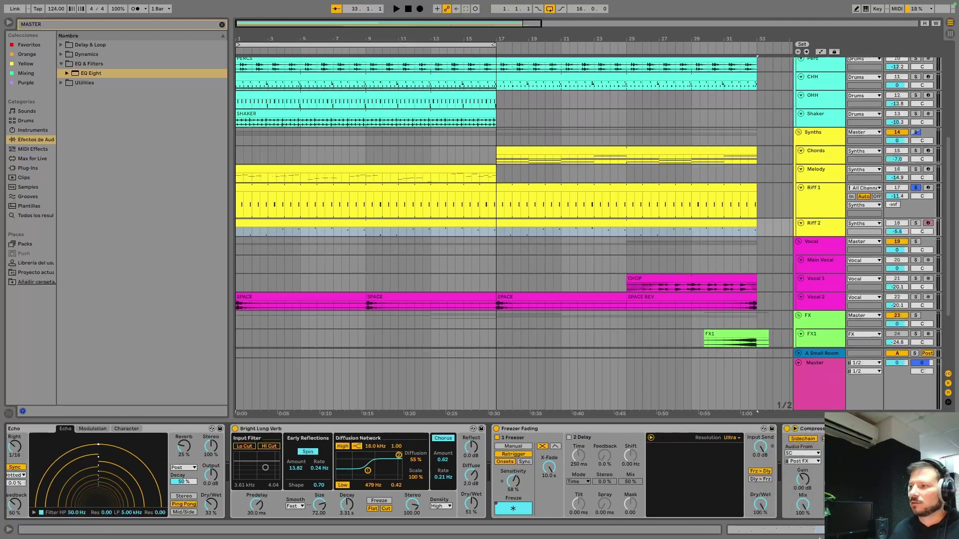
scroll(415, 471, right, 4)
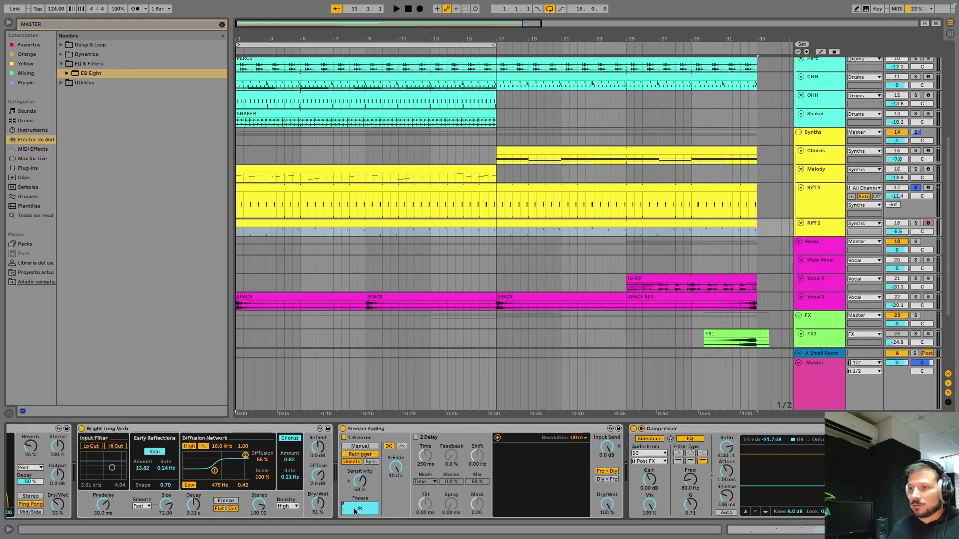
Show the Freeze automation of Freezer Fading on Riff 2, re-enable it after toggling Freeze, and adjust its envelope
key(a)
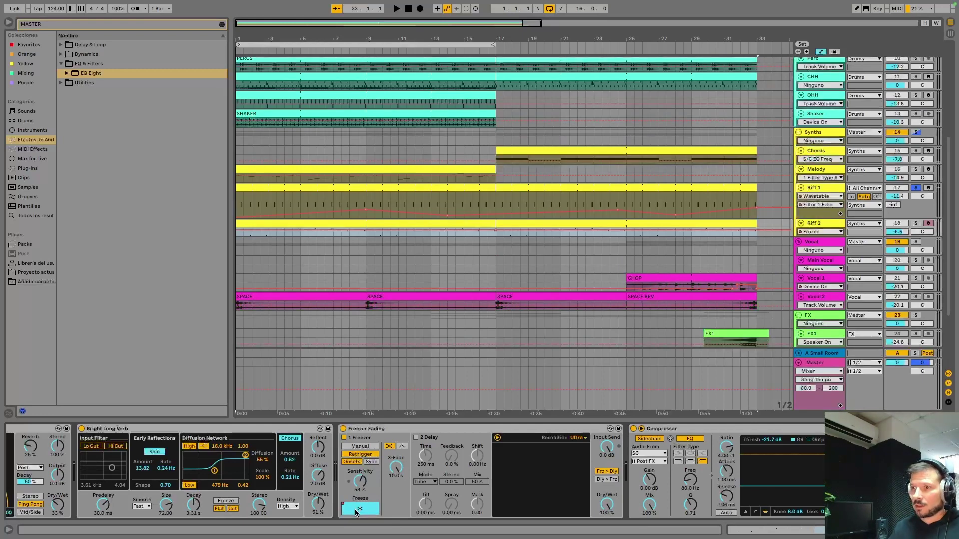
click(357, 510)
right_click(356, 510)
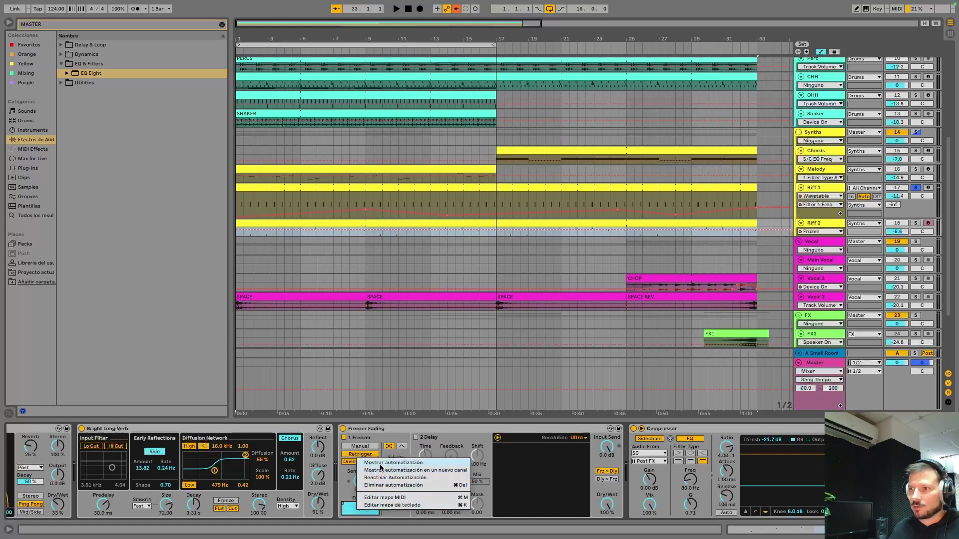
click(380, 464)
right_click(370, 508)
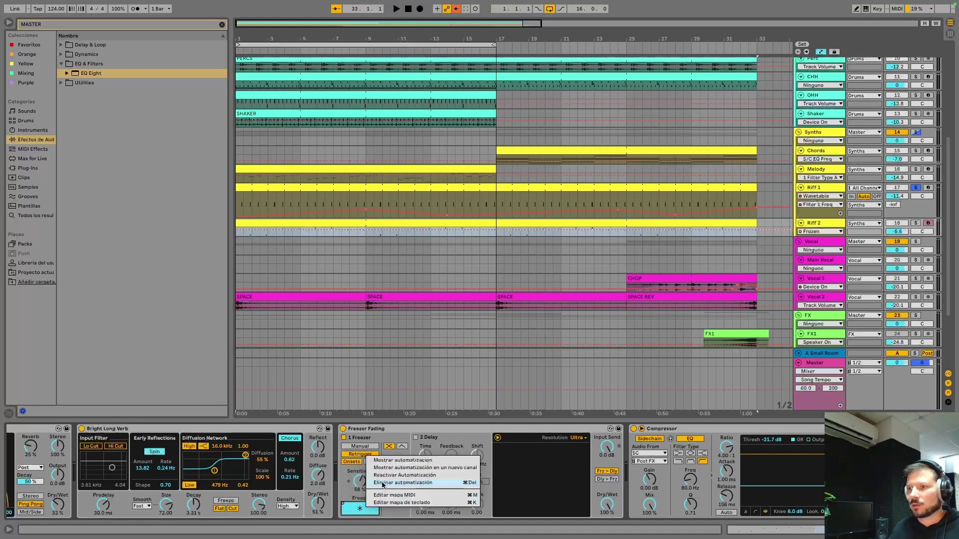
click(395, 476)
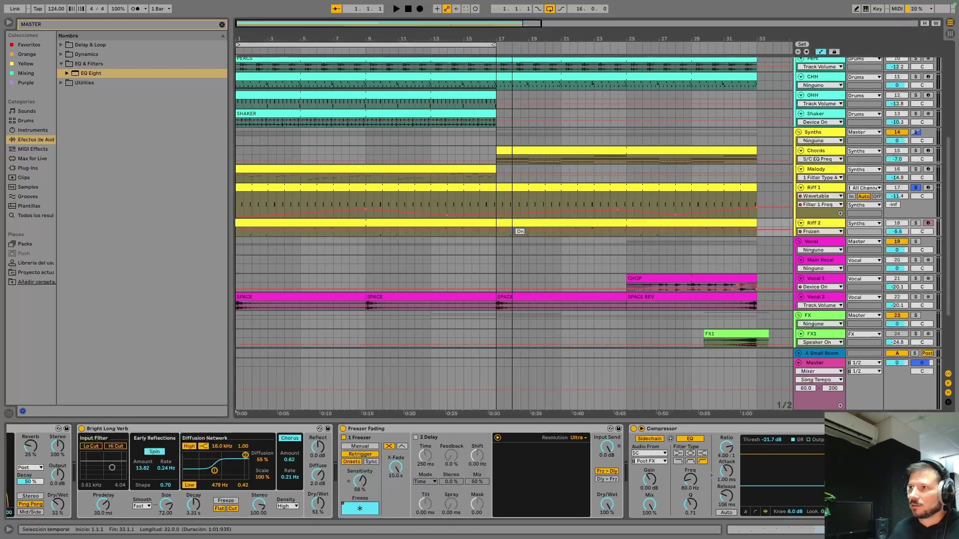
drag(515, 232, 516, 236)
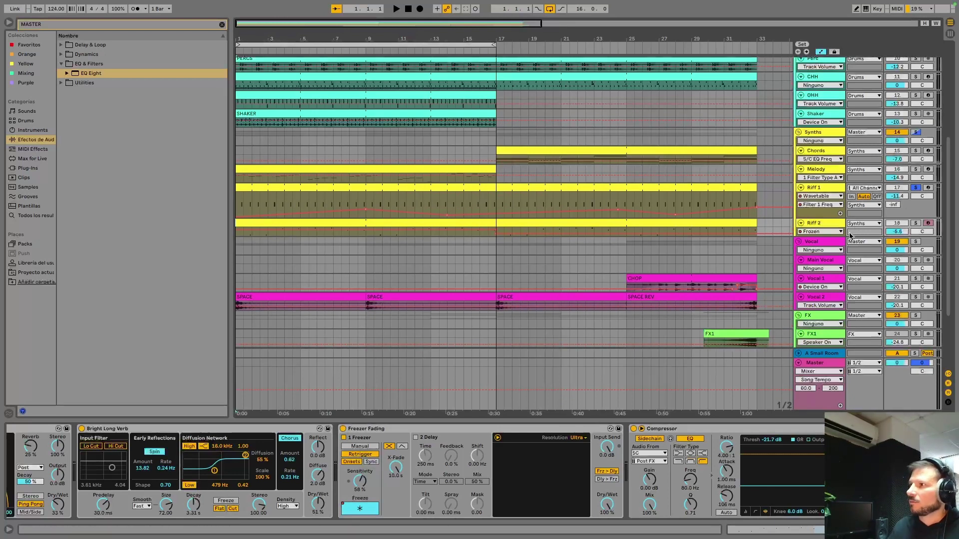
Unsolo the Riff 1 track and the Synths group
click(916, 190)
click(916, 132)
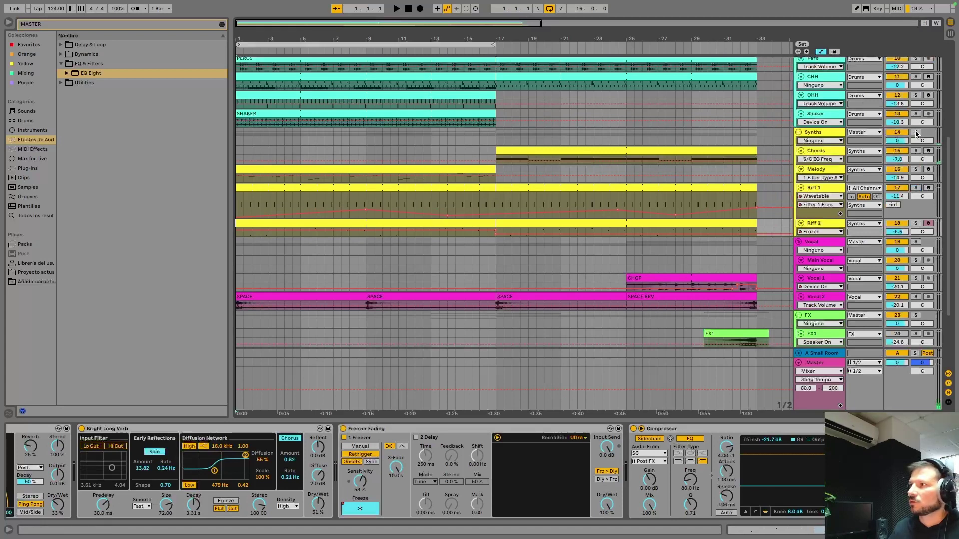
Solo the Synths group and play its tracks together from the start of the arrangement
click(916, 133)
key(space)
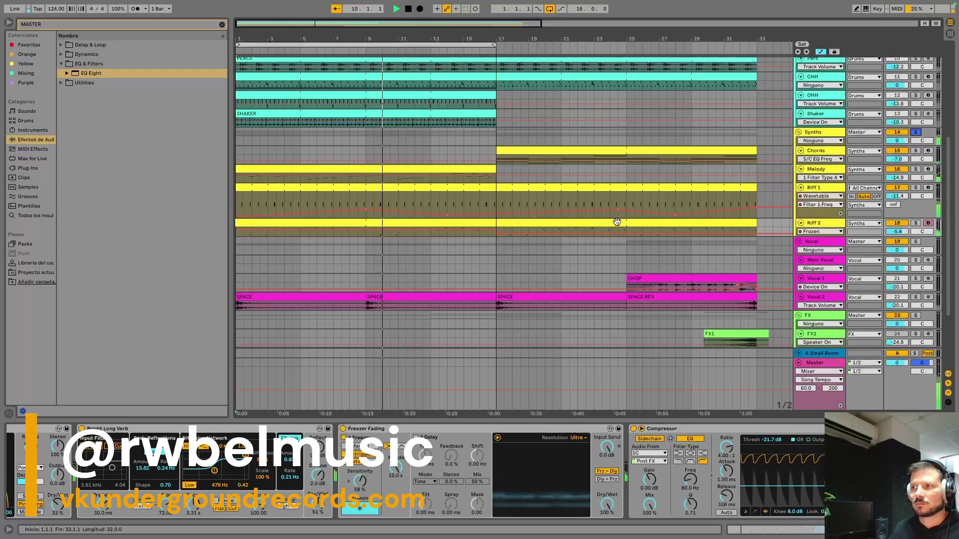
scroll(579, 200, down, 3)
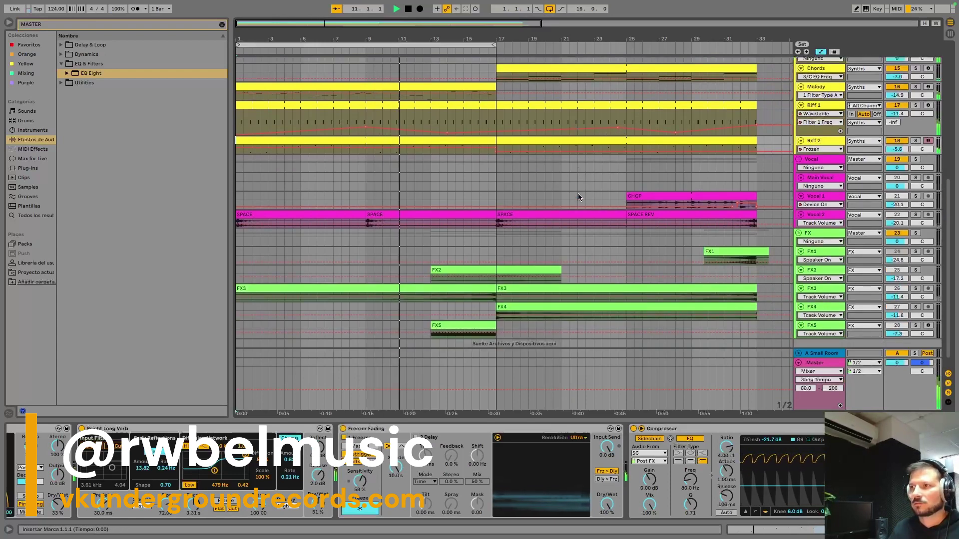
scroll(578, 197, down, 1)
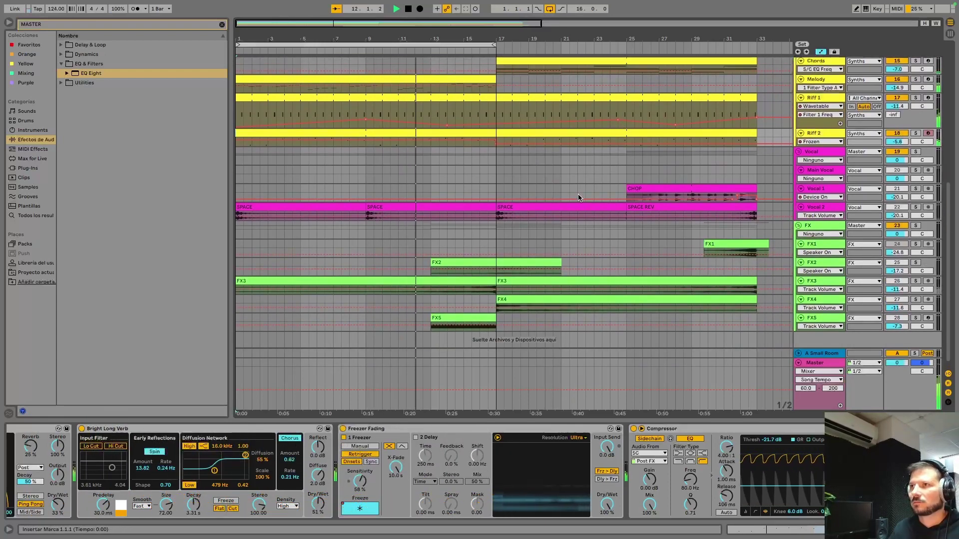
scroll(578, 196, up, 5)
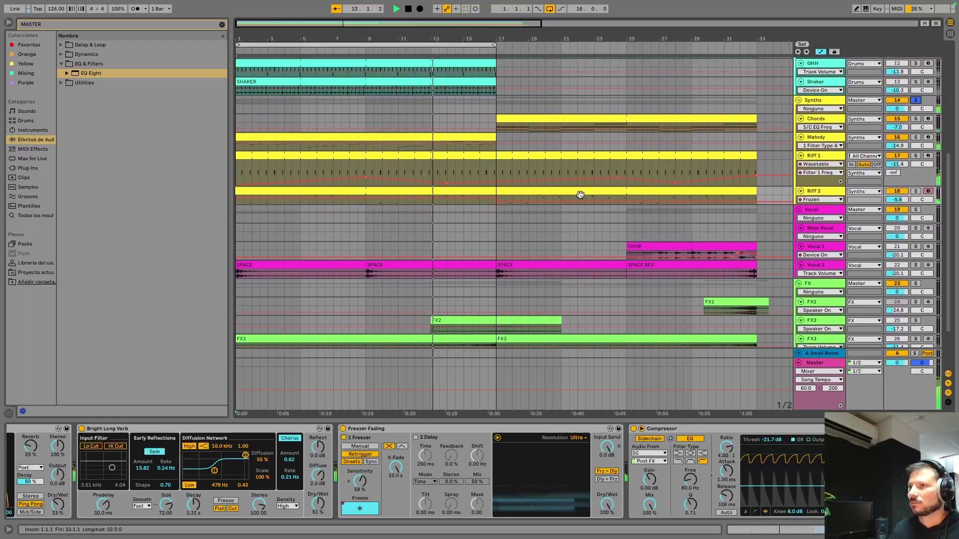
key(space)
Toggle Freeze in Riff 2's Freezer Fading off and back on, and re-enable its automation
click(360, 508)
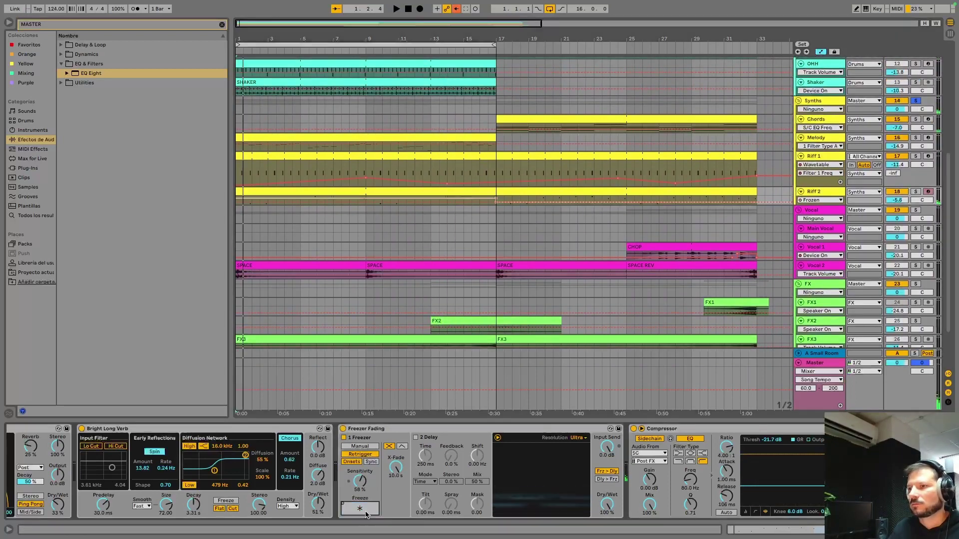
click(366, 514)
right_click(364, 507)
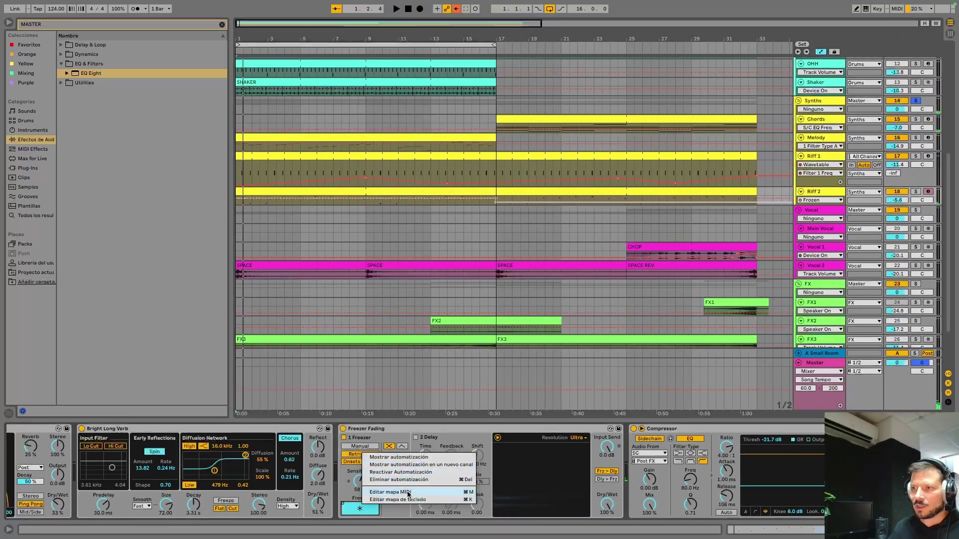
click(408, 473)
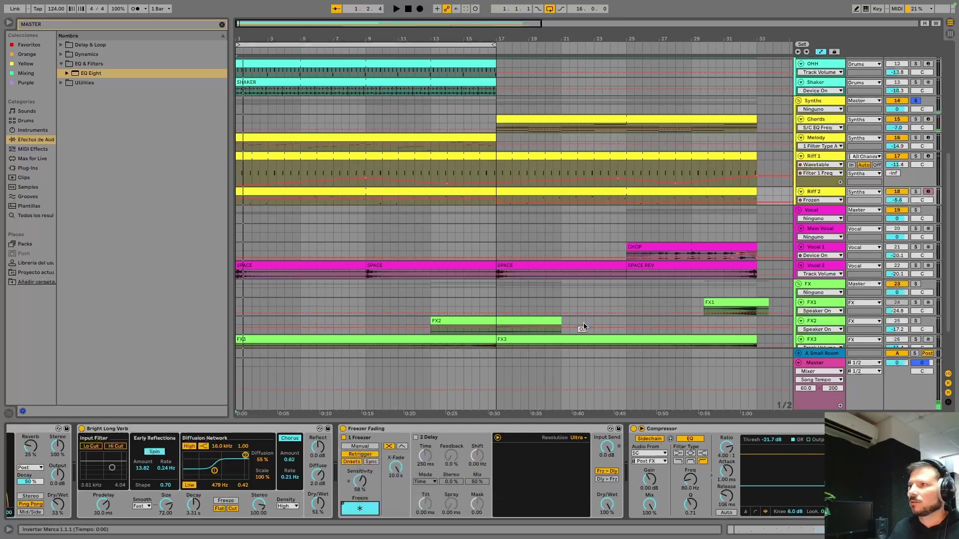
Examine the FX5 track's device chain of Operator, Delay, Bright Long Verb, EQ Eight and Compressor
drag(506, 47, 503, 38)
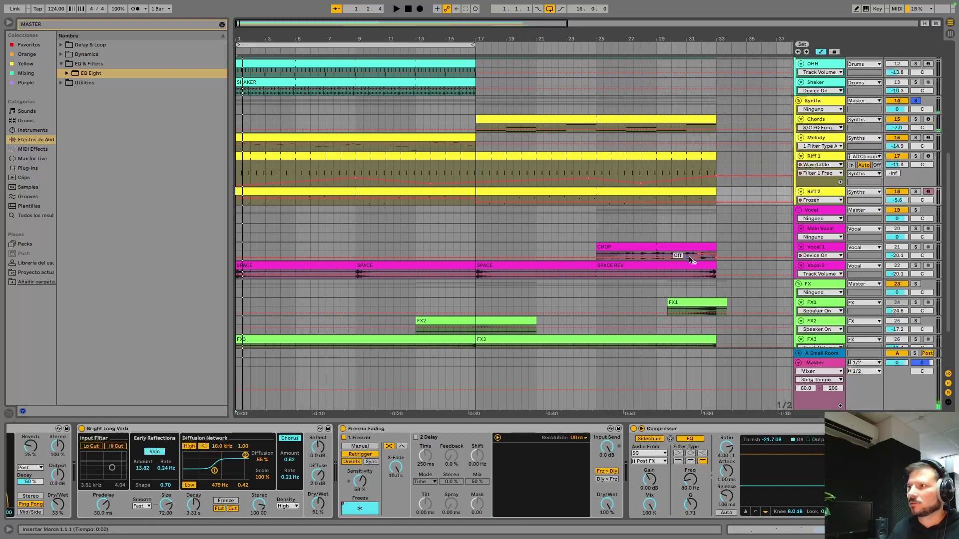
scroll(487, 300, down, 3)
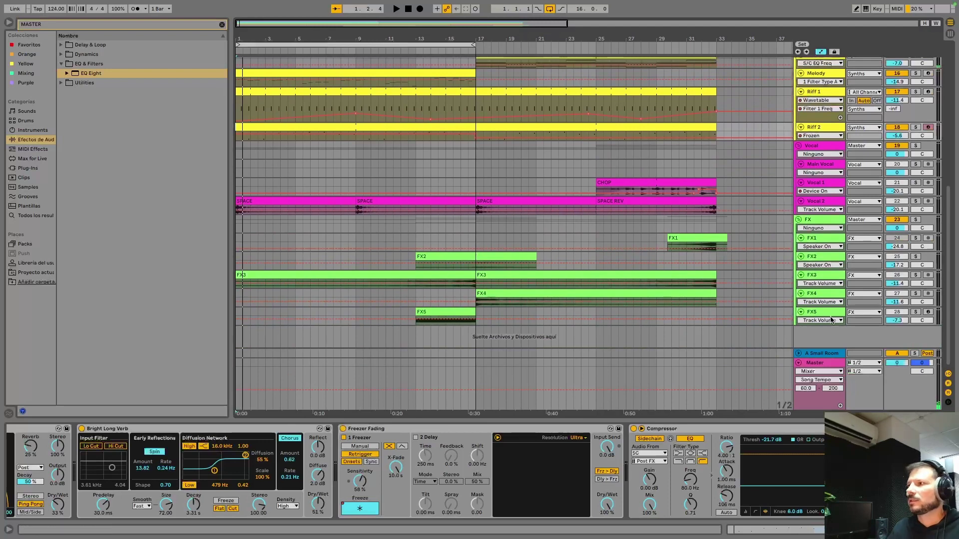
click(344, 320)
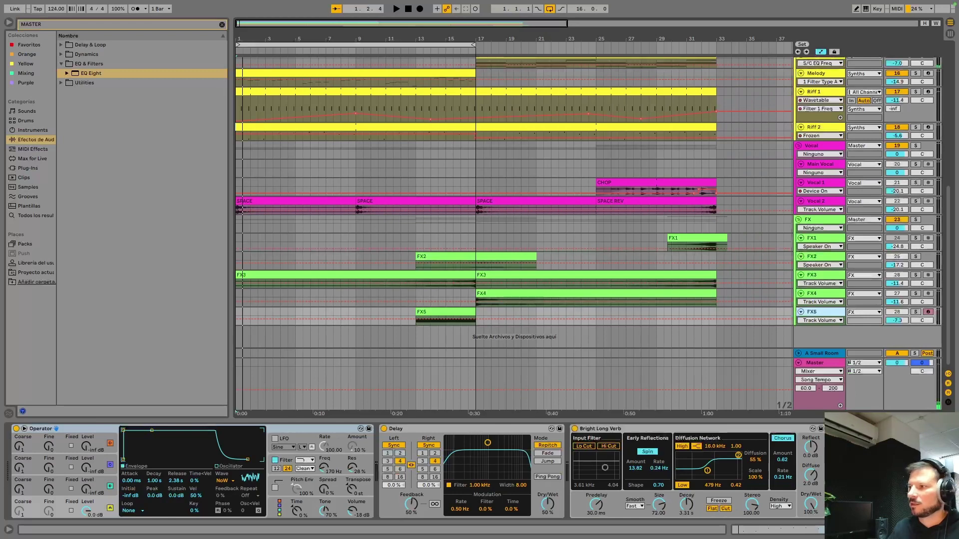
scroll(415, 472, right, 5)
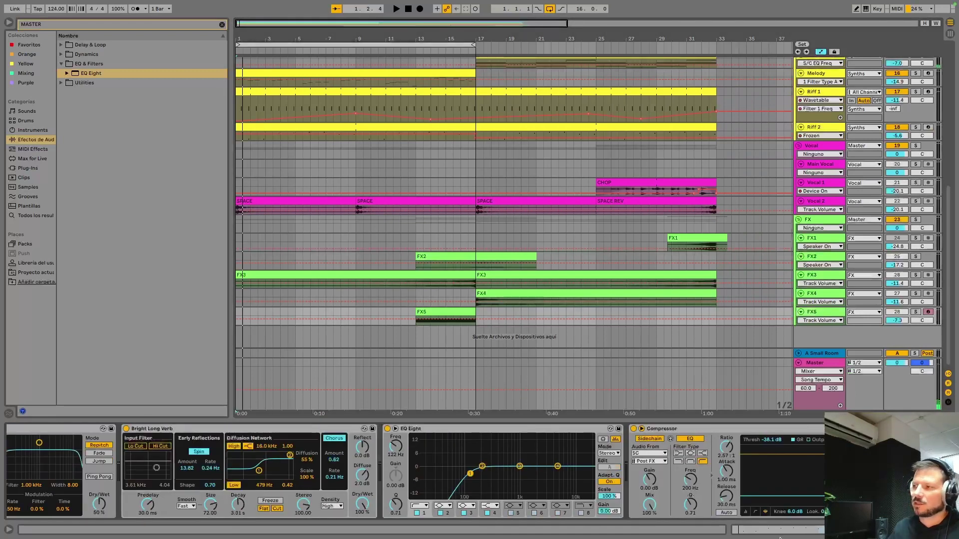
scroll(235, 504, left, 5)
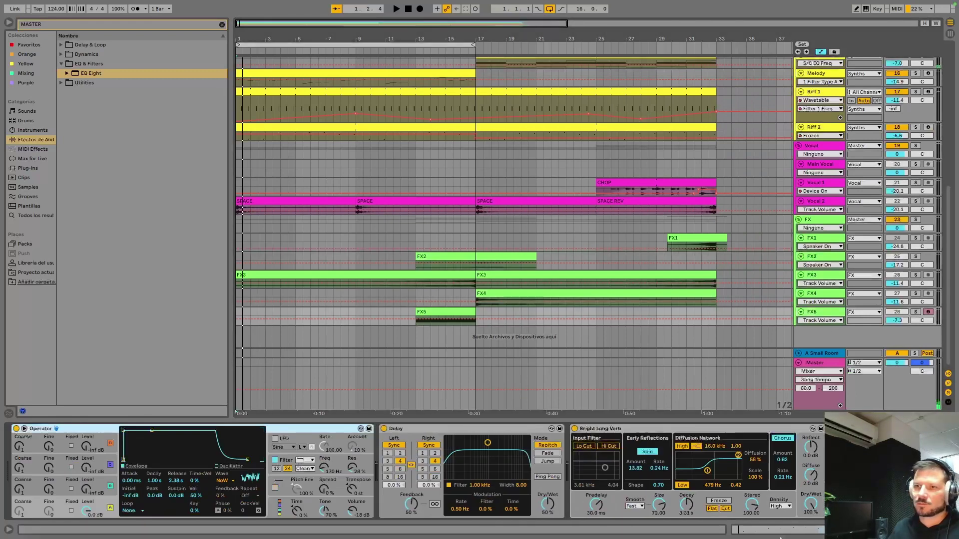
Choose Noise White as the oscillator A waveform of FX5's Operator and show its filter envelope settings
click(250, 481)
click(234, 481)
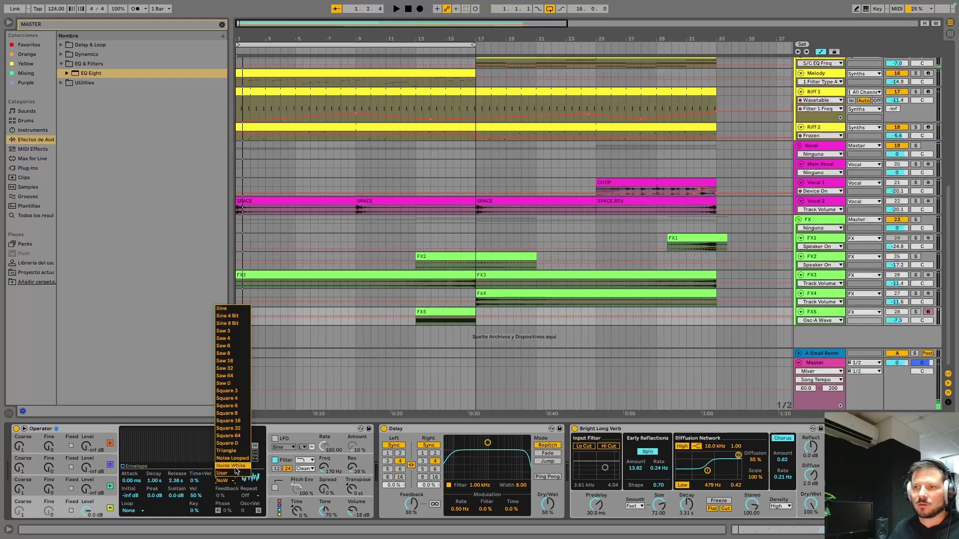
click(237, 468)
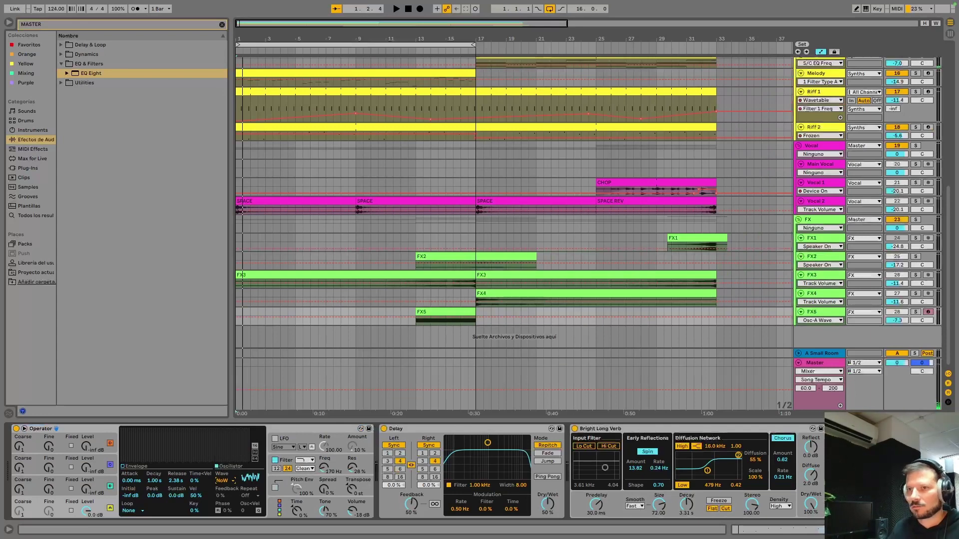
scroll(415, 471, right, 5)
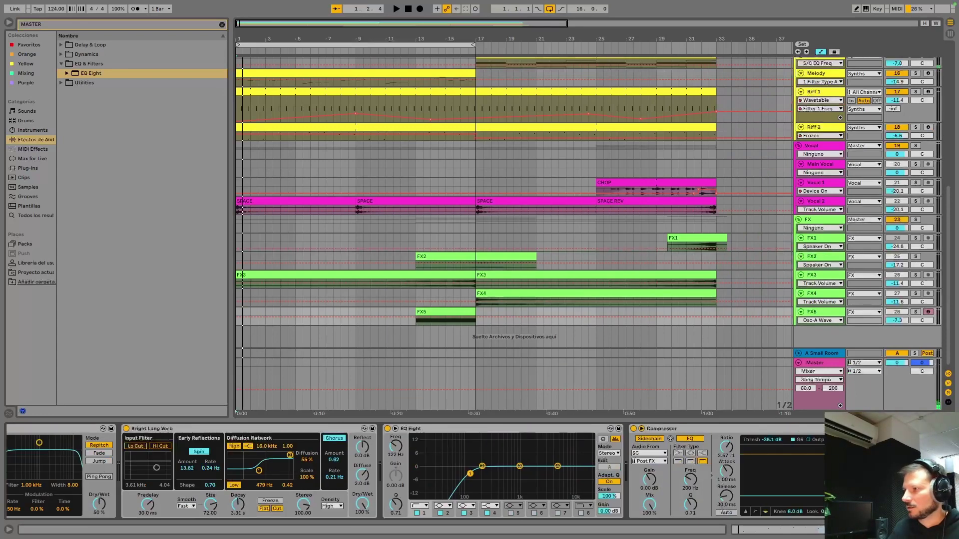
scroll(416, 471, left, 5)
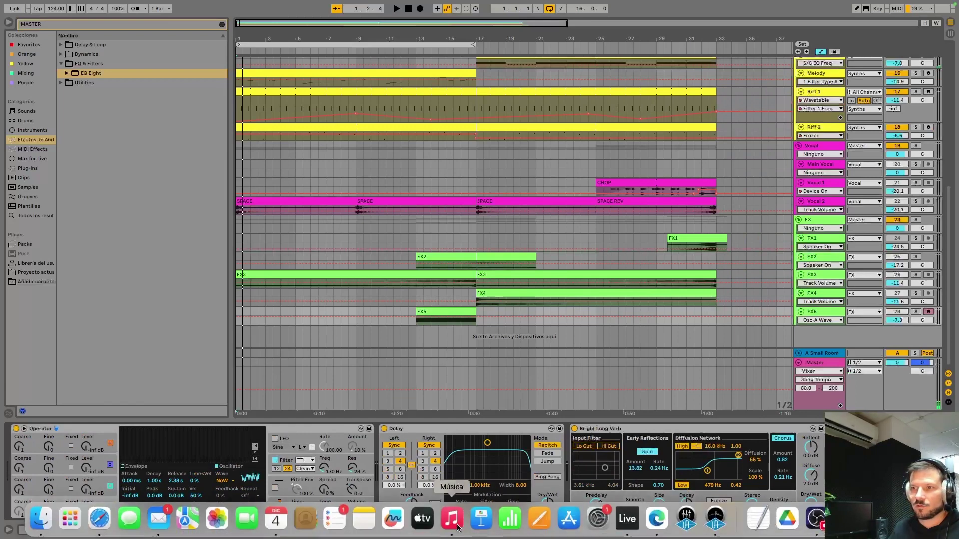
click(325, 468)
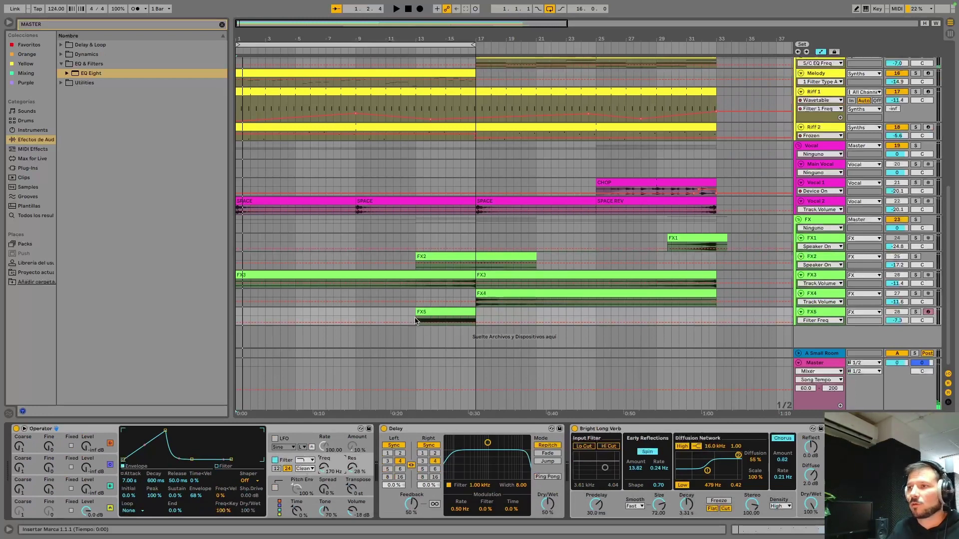
Play the arrangement with the FX5 clip from bar 13, and extend the loop to end at bar 33
click(473, 313)
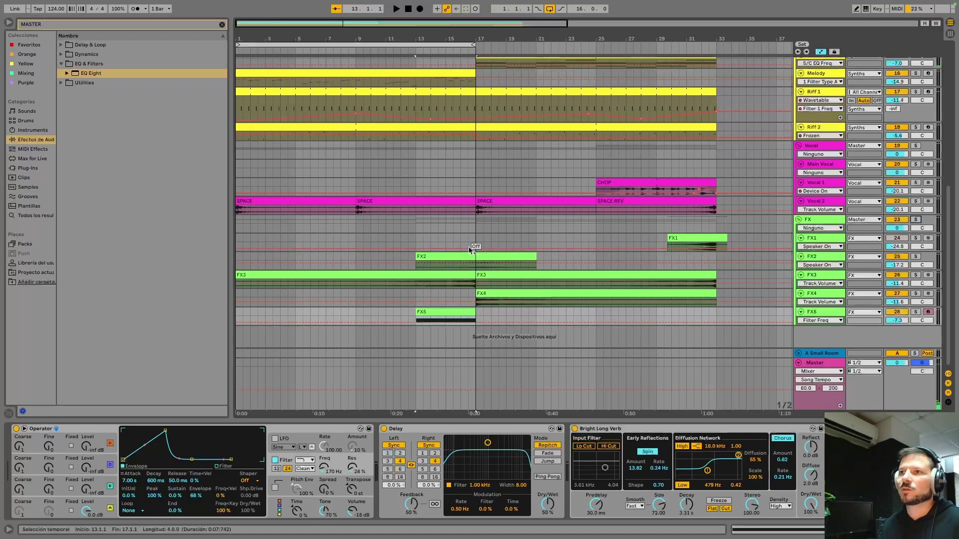
key(space)
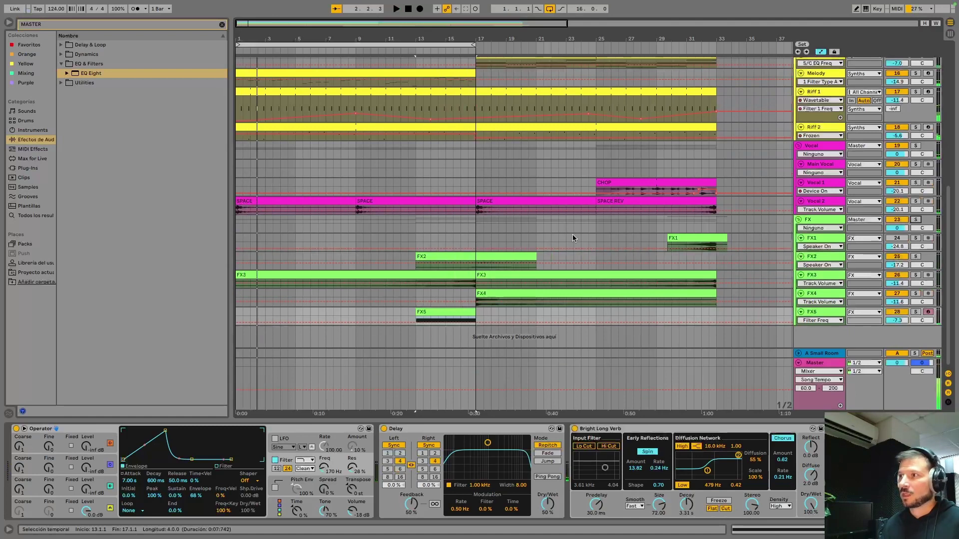
scroll(572, 238, up, 5)
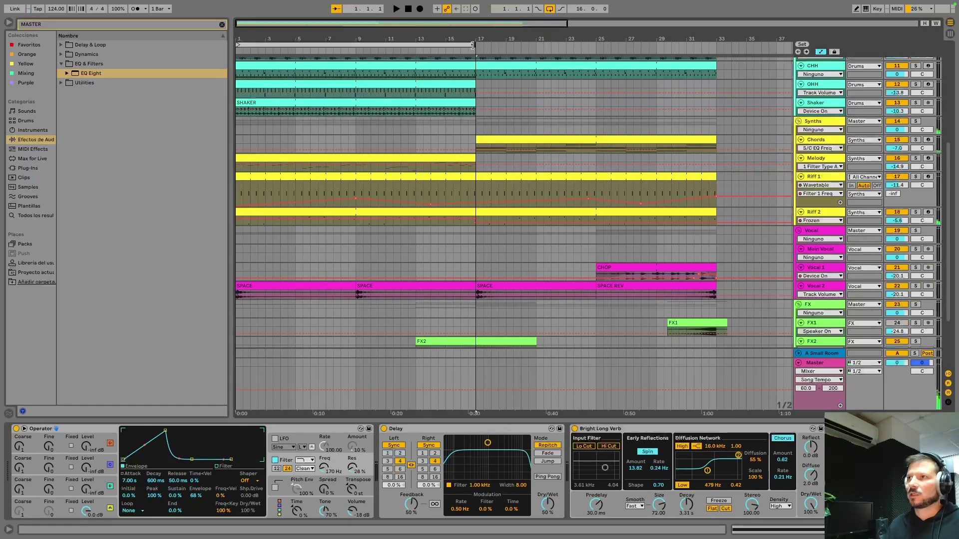
mouse_move(473, 45)
mouse_down()
mouse_move(728, 45)
mouse_move(715, 45)
mouse_up()
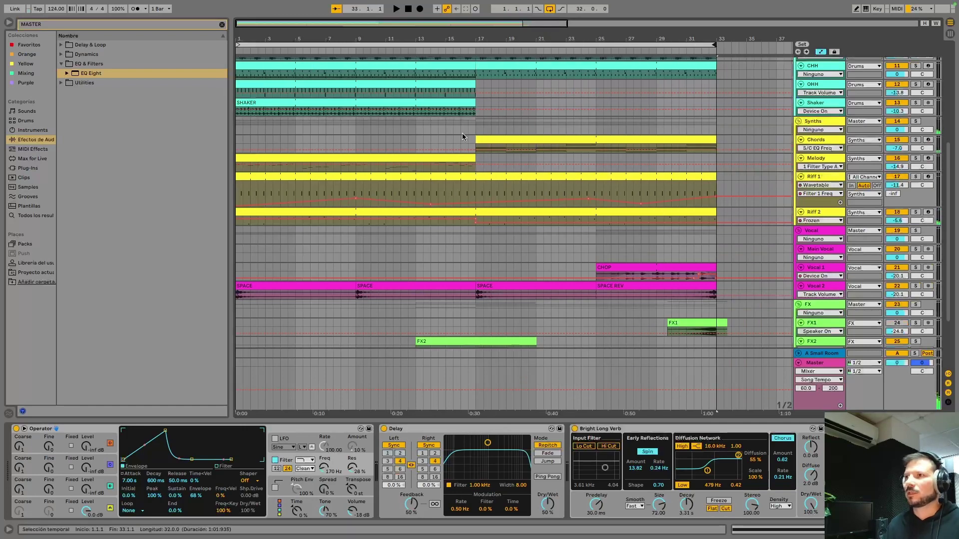
Examine the Voyager Drone rack's macros and the sidechain Compressor on the Chords track, showing the Filter Control automation
click(474, 125)
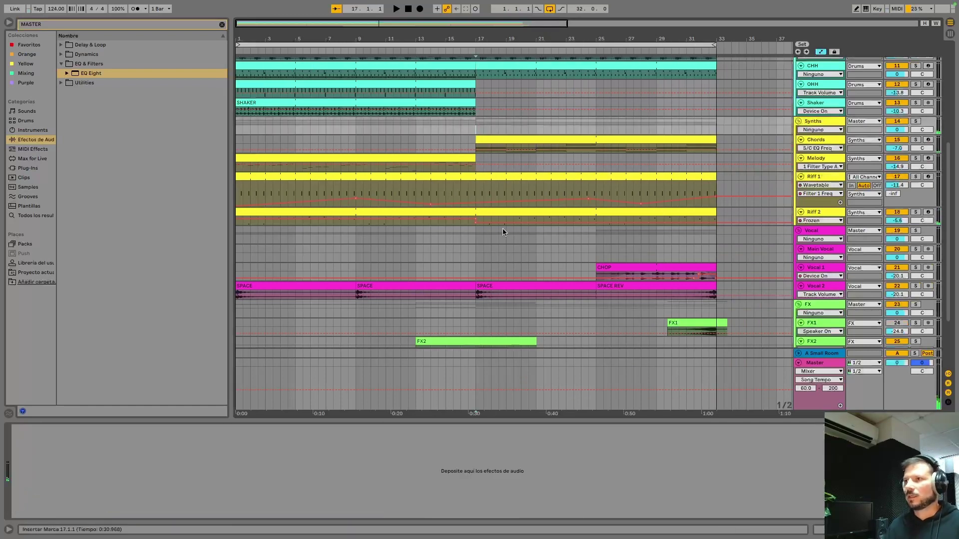
click(578, 146)
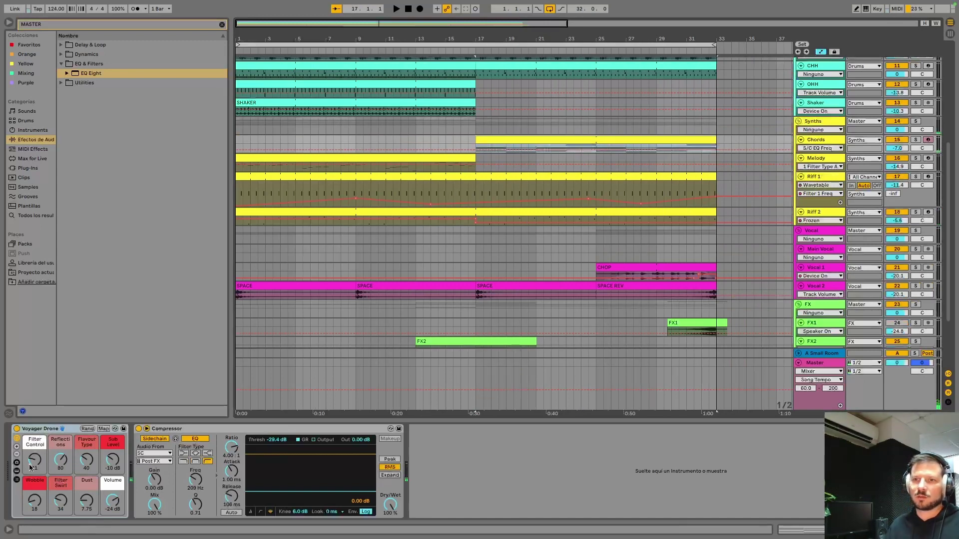
click(40, 445)
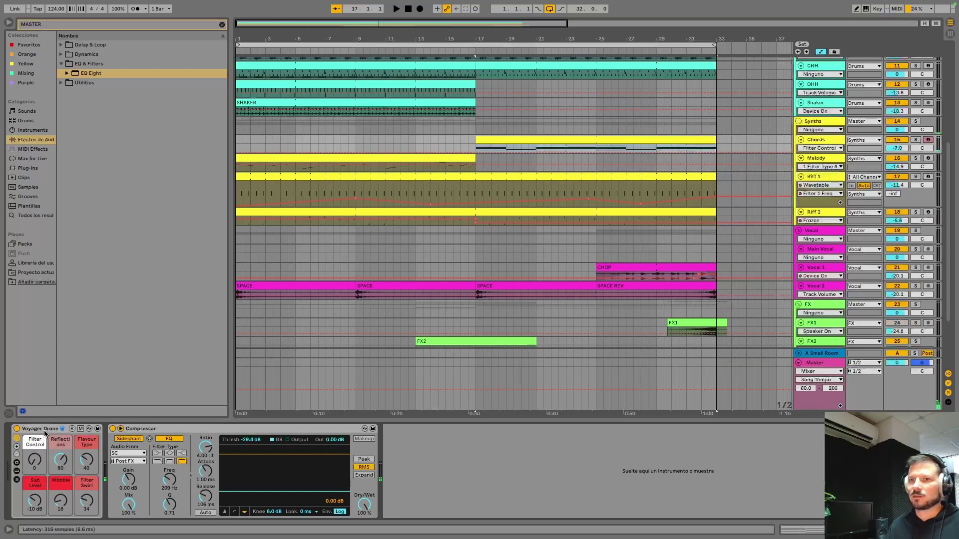
click(17, 447)
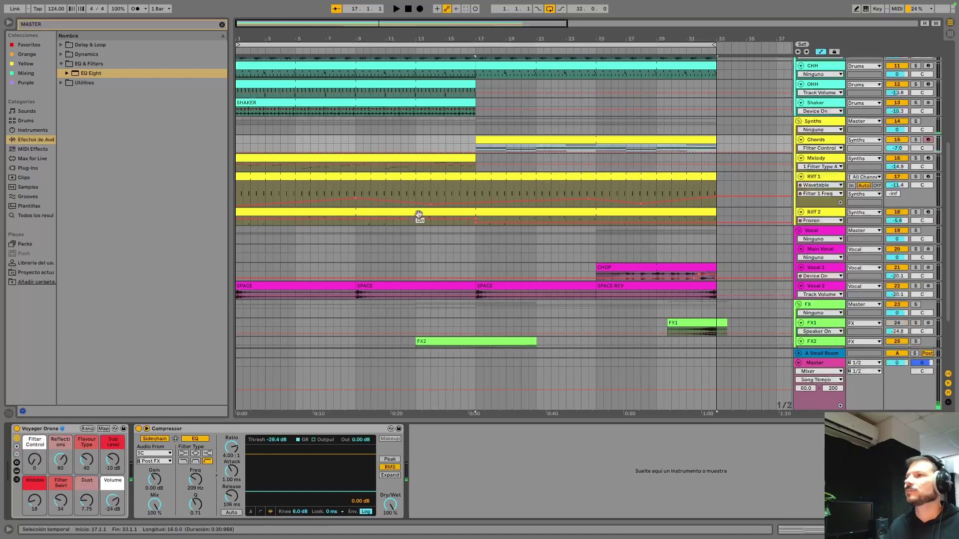
Check the Dub Syndicate echo on Vocal 1's CHOP clip and play the full arrangement from bar 17
click(625, 267)
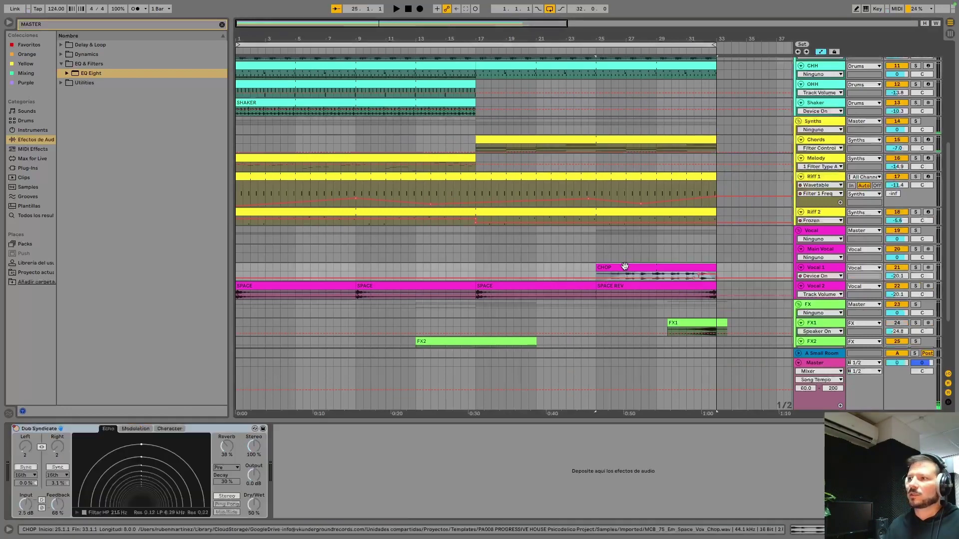
click(476, 257)
key(space)
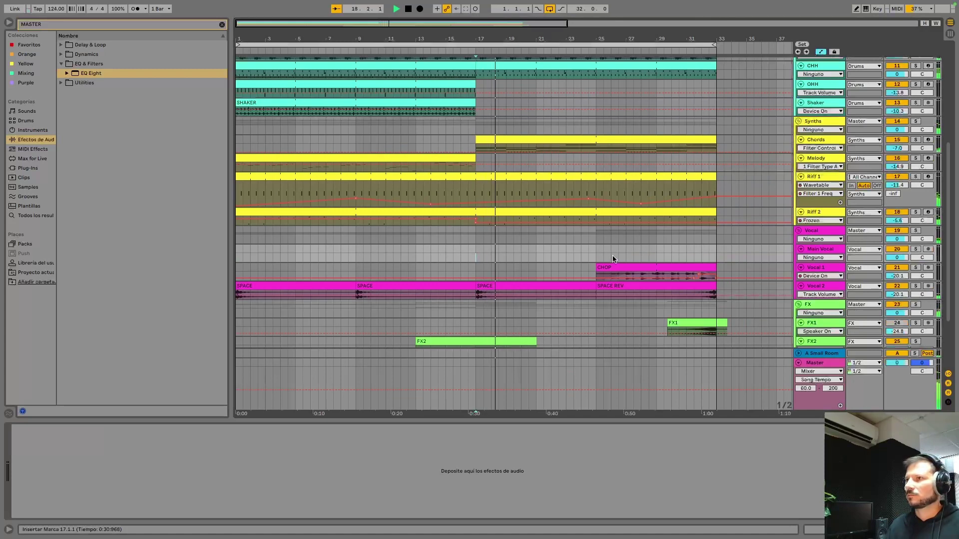
scroll(613, 258, up, 5)
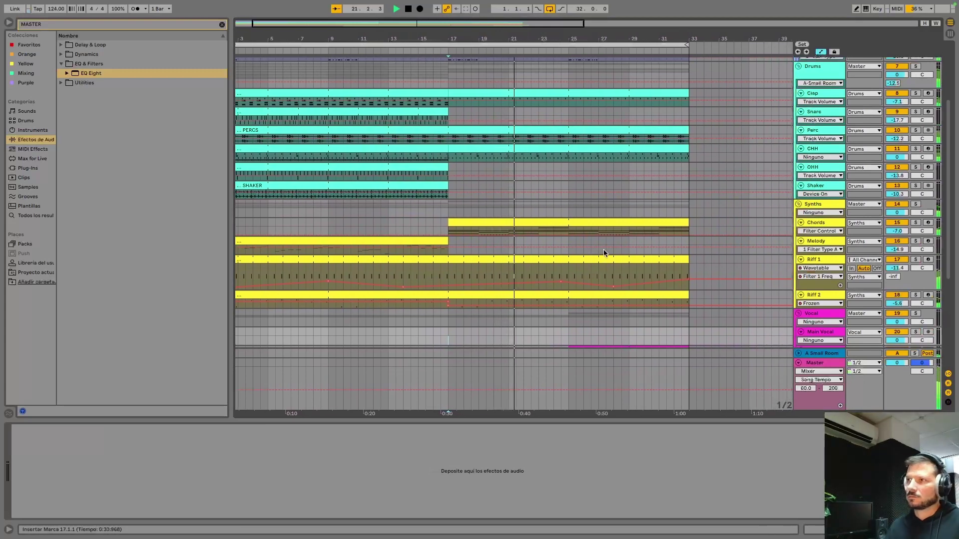
scroll(603, 244, down, 5)
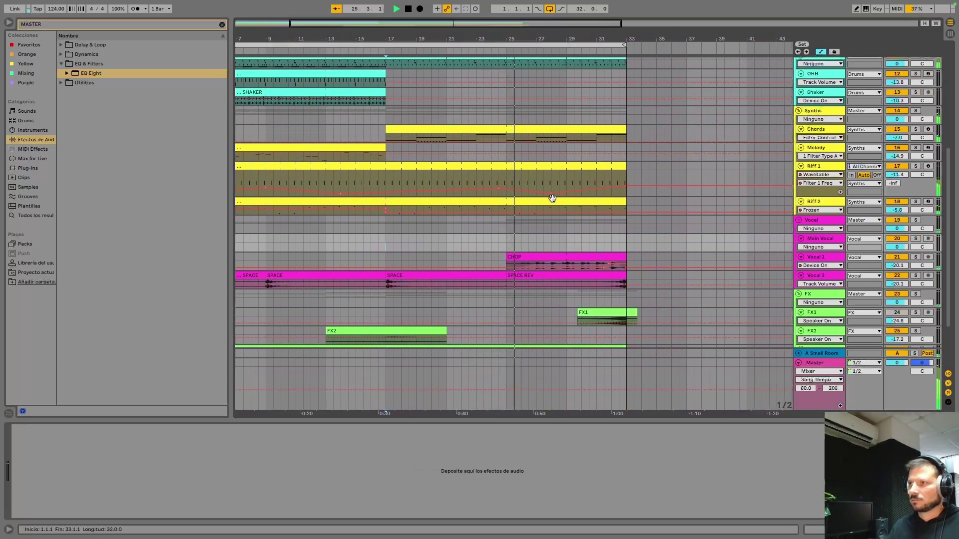
click(532, 193)
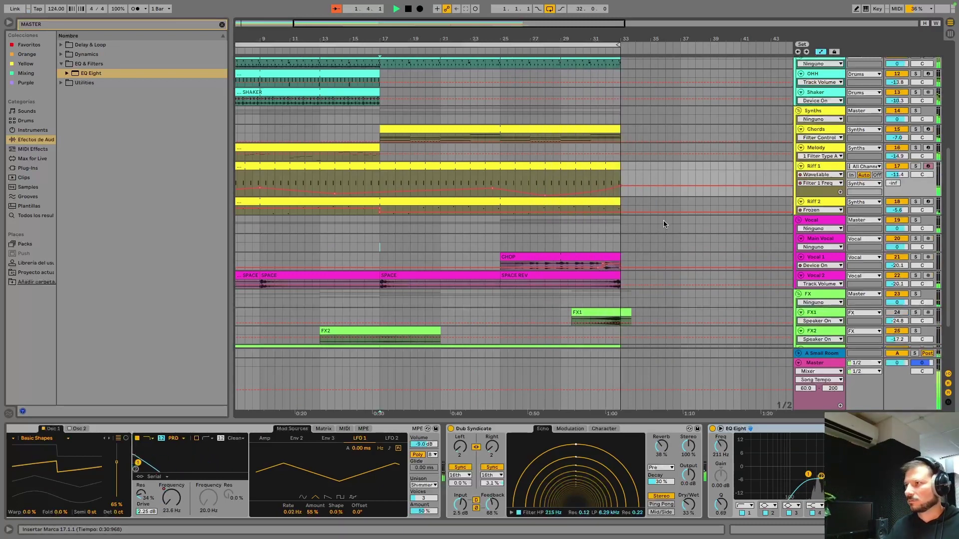
scroll(660, 221, down, 5)
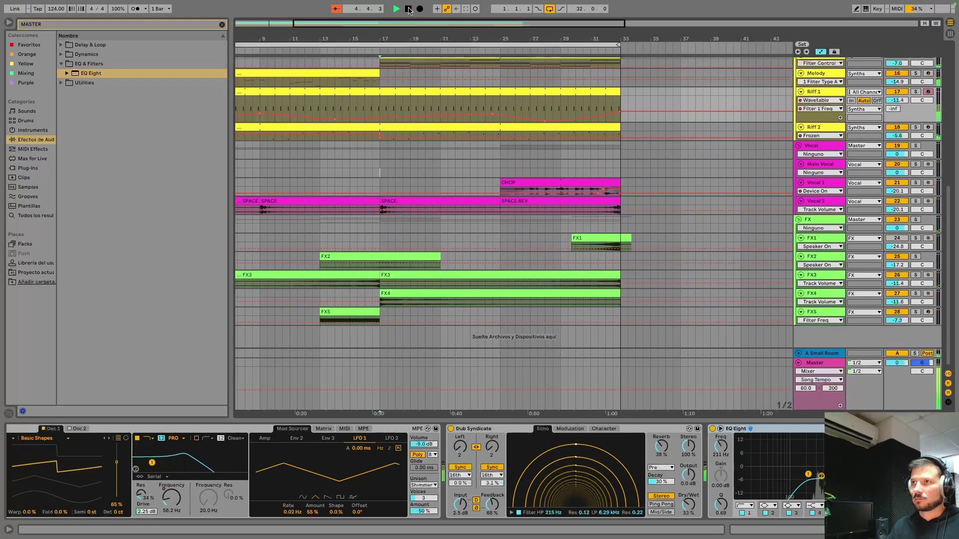
Set the Gain macro of the Master track's Master Macros rack to 5.24 dB and show the rack's devices
drag(400, 34, 462, 36)
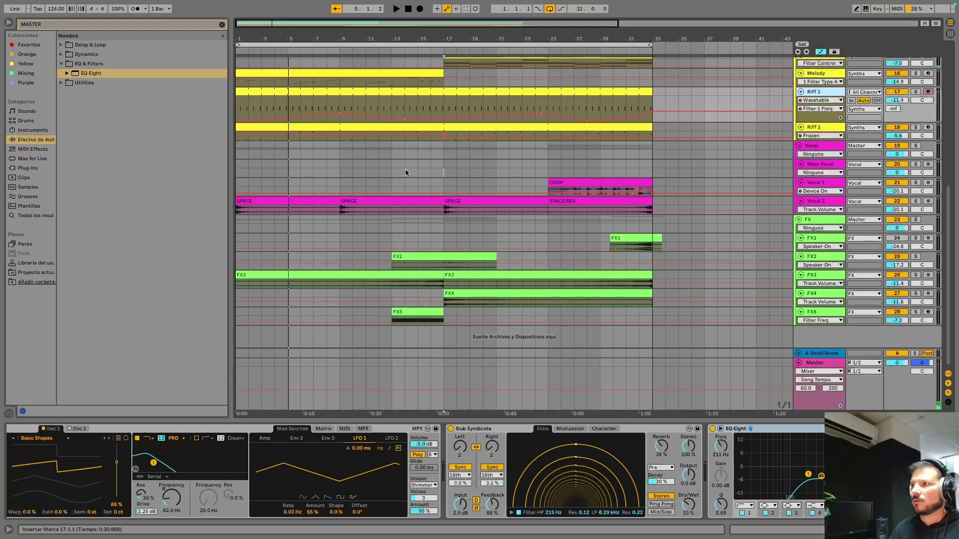
scroll(503, 217, up, 10)
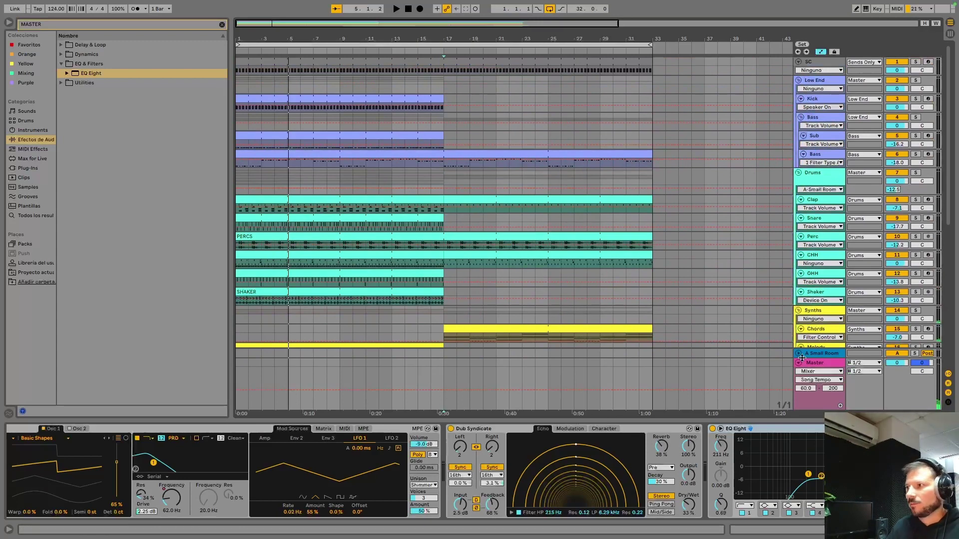
click(824, 364)
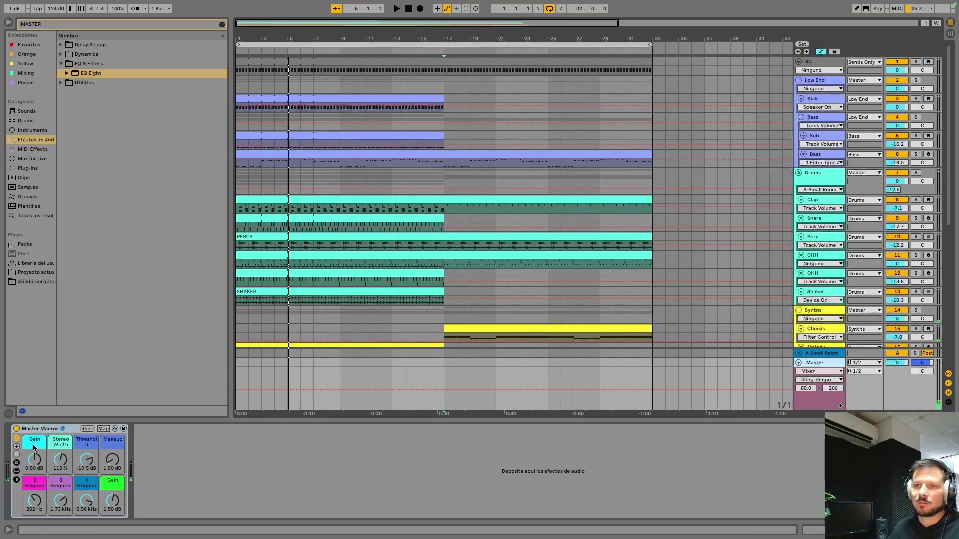
drag(35, 462, 35, 451)
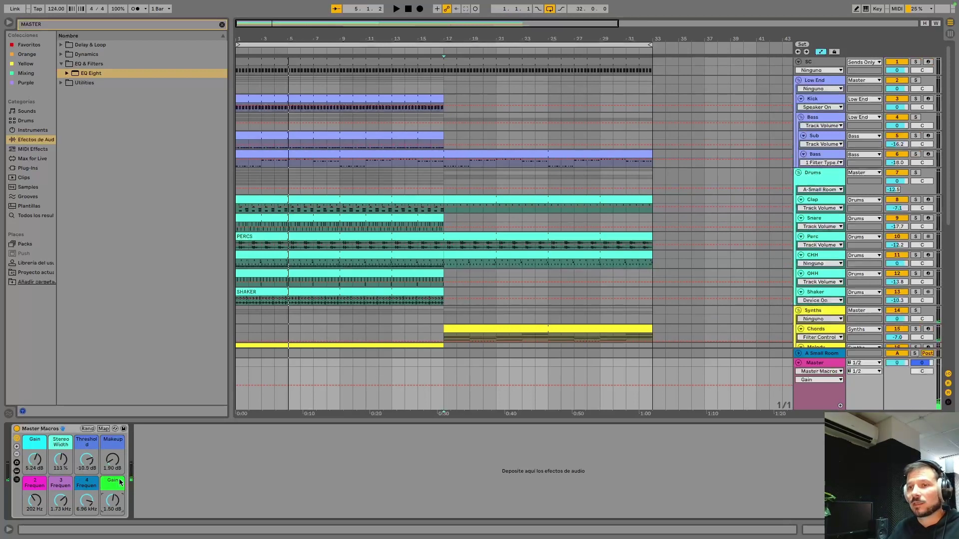
click(16, 472)
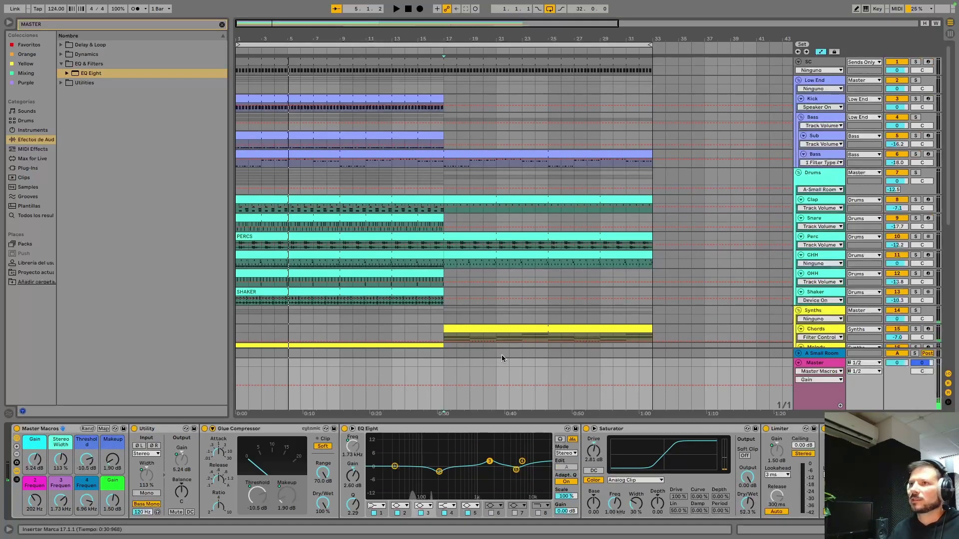
Play the track from bar 17 while lowering the Master Macros Gain to -1.38 dB and returning it to 5.24 dB
key(space)
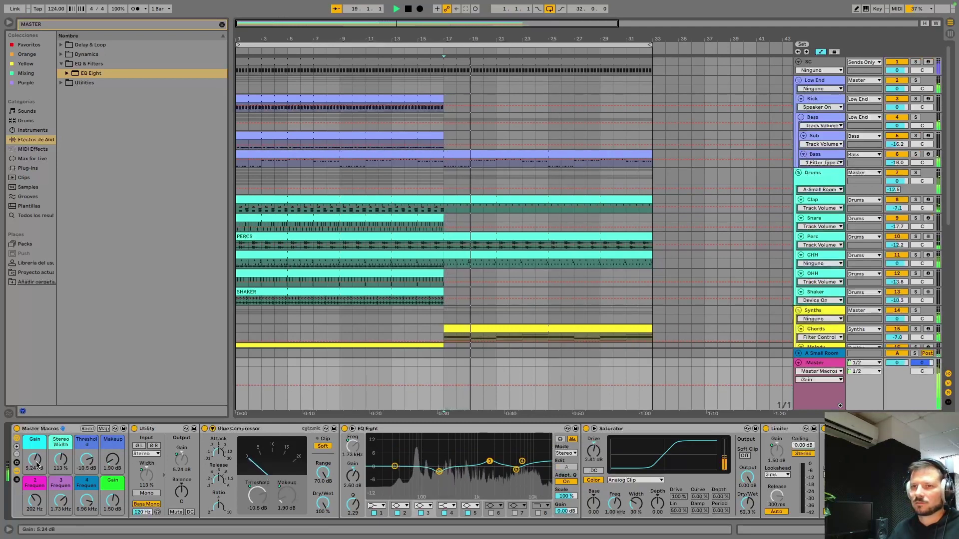
drag(181, 459, 181, 447)
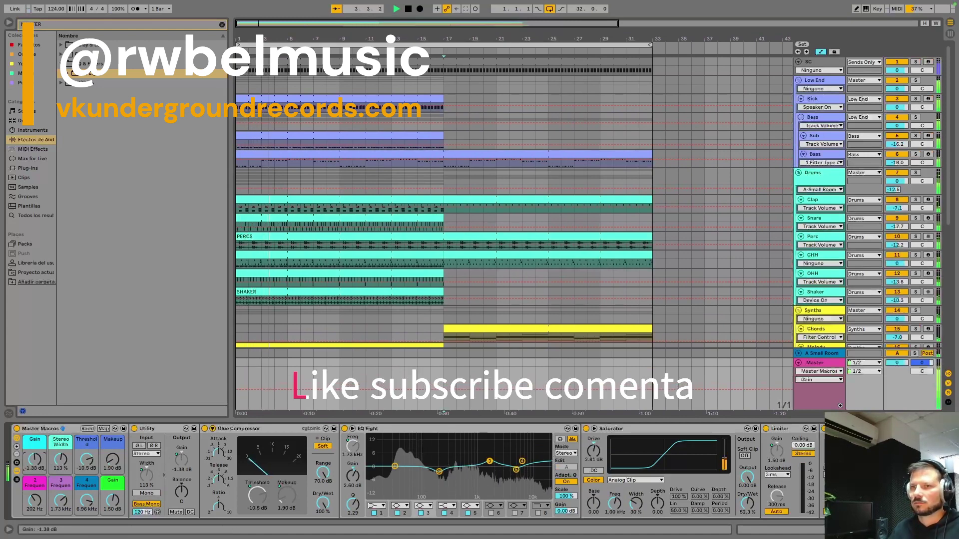
drag(35, 459, 34, 469)
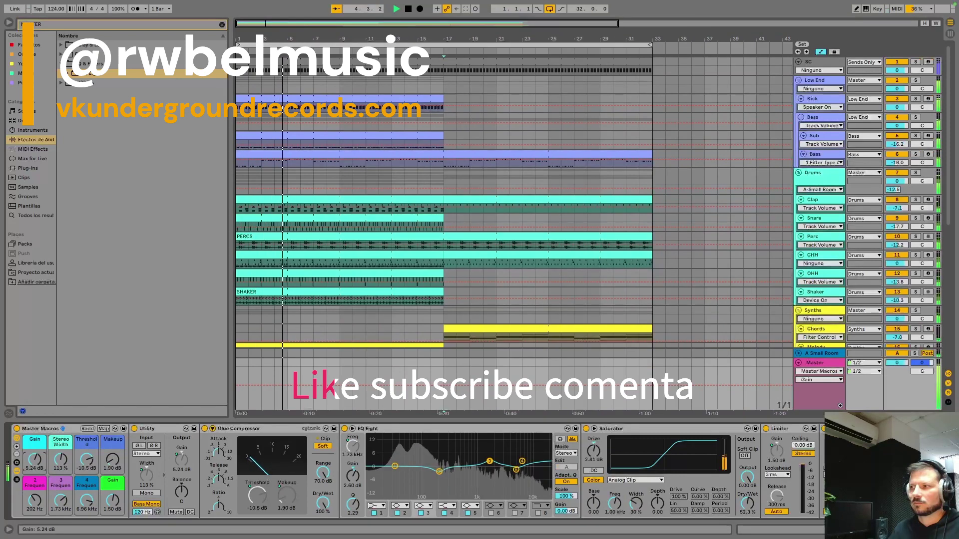